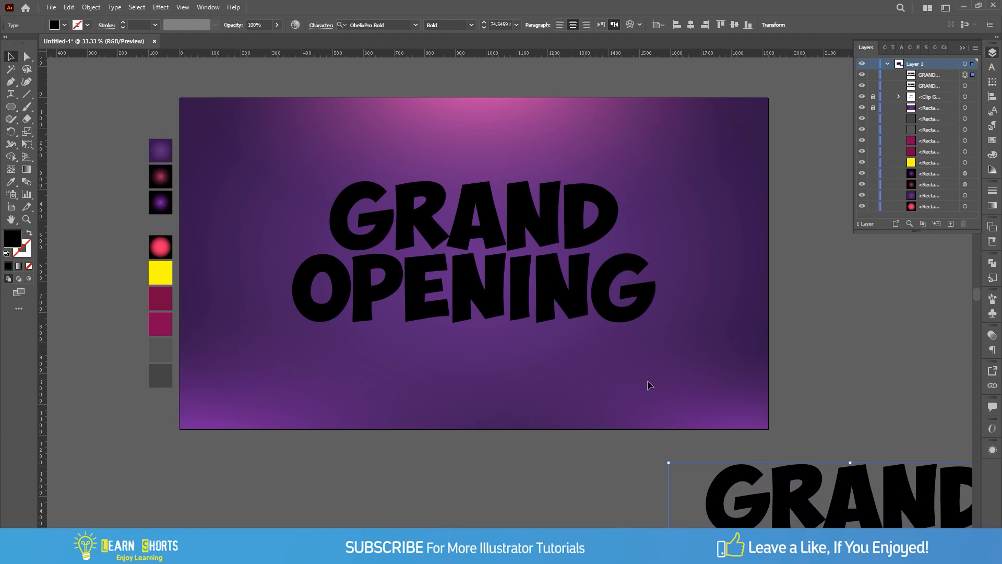
Convert the GRAND OPENING text on the artboard to outlines
{"action": "left_click", "coordinate": [647, 386]}
{"action": "scroll", "coordinate": [649, 385], "scroll_direction": "up", "scroll_amount": 2}
{"action": "left_click", "coordinate": [544, 313]}
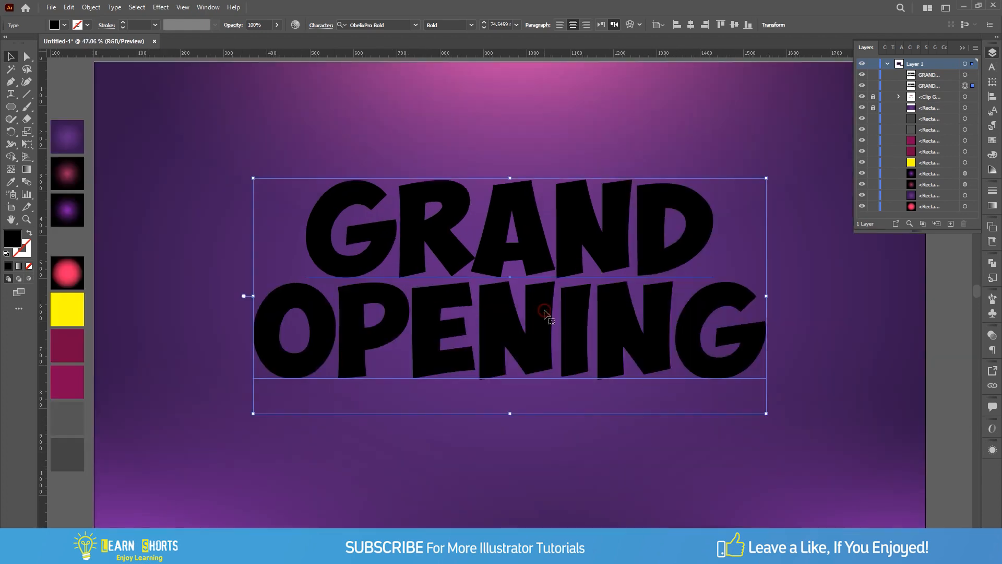
{"action": "right_click", "coordinate": [544, 312]}
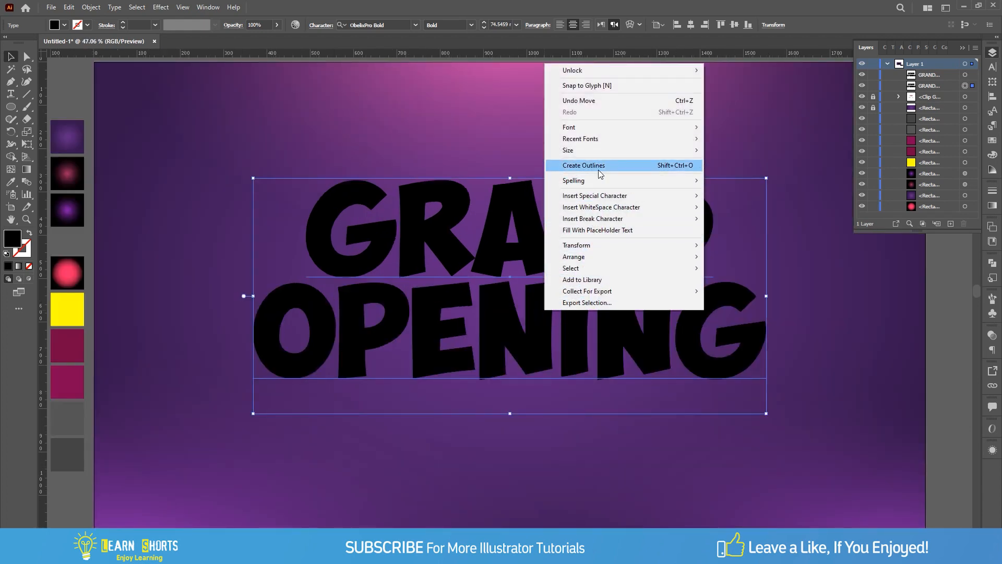
{"action": "left_click", "coordinate": [623, 167]}
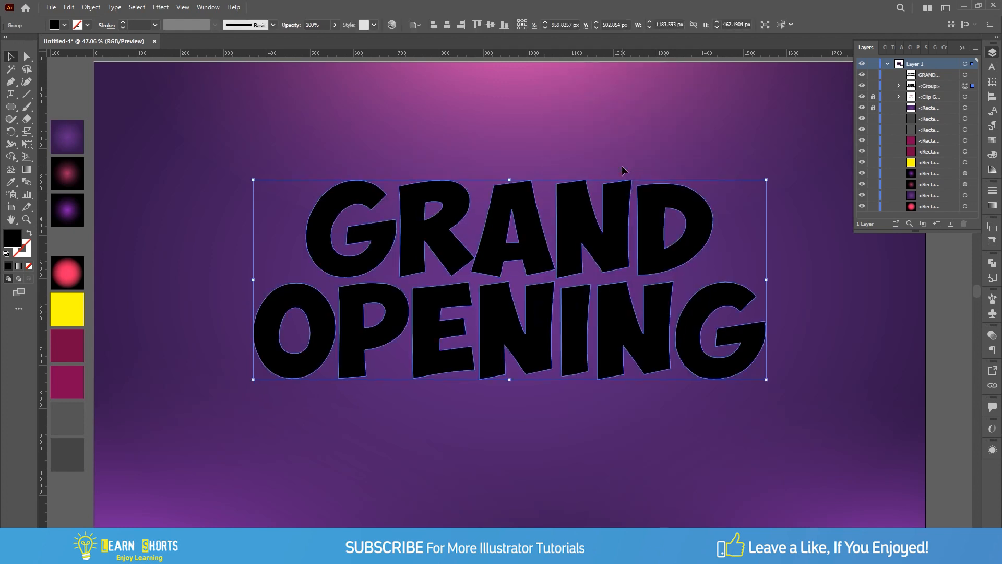
Offset the outlined lettering's paths outward by 13 px with miter joins
{"action": "left_click", "coordinate": [89, 8]}
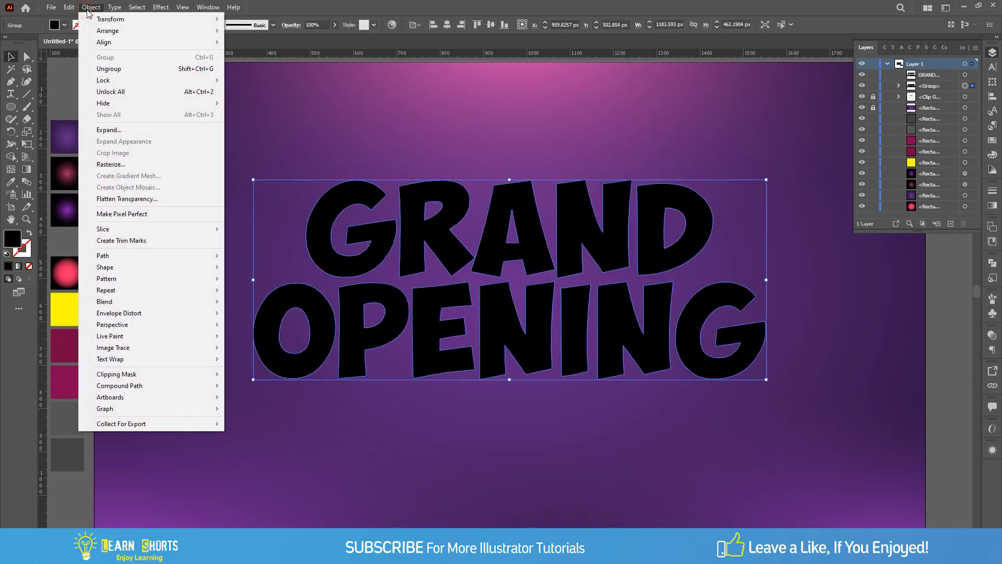
{"action": "mouse_move", "coordinate": [151, 255]}
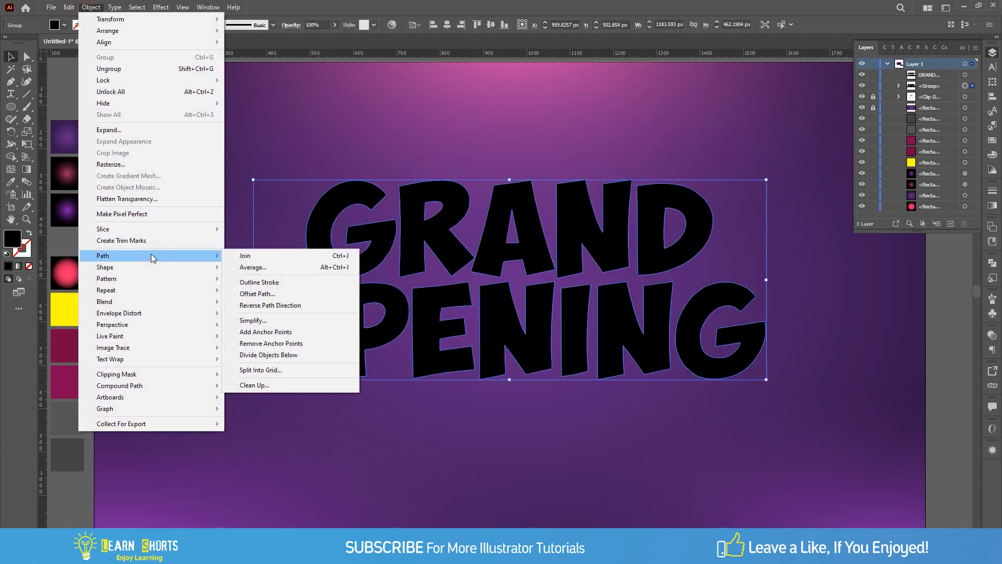
{"action": "left_click", "coordinate": [299, 294]}
{"action": "scroll", "coordinate": [786, 280], "scroll_direction": "up", "scroll_amount": 14}
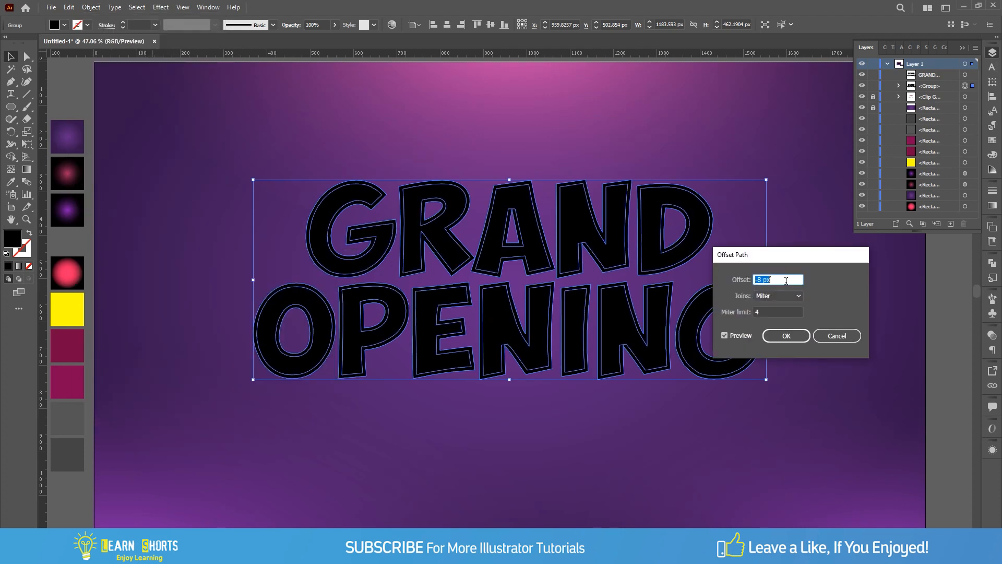
{"action": "scroll", "coordinate": [787, 281], "scroll_direction": "up", "scroll_amount": 6}
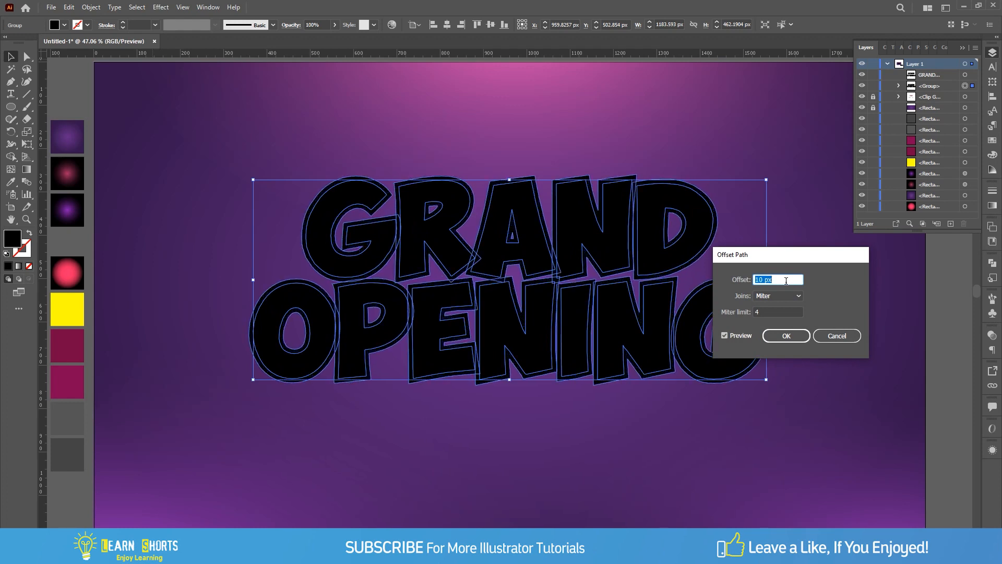
{"action": "scroll", "coordinate": [786, 280], "scroll_direction": "up", "scroll_amount": 2}
{"action": "scroll", "coordinate": [786, 281], "scroll_direction": "up", "scroll_amount": 1}
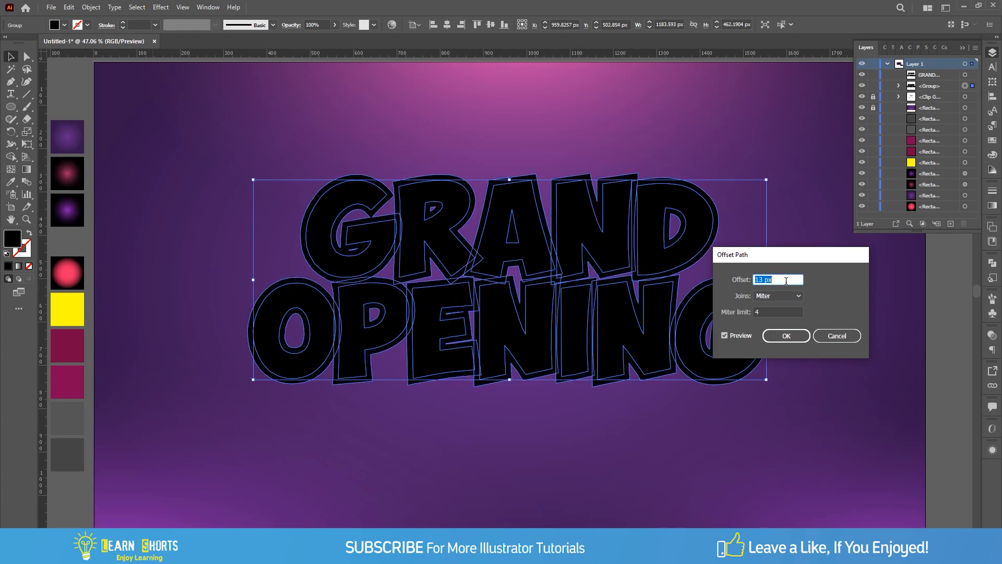
{"action": "left_click", "coordinate": [787, 335]}
Fill the offset letter shapes with yellow sampled from the yellow swatch square beside the artboard
{"action": "key", "text": "i"}
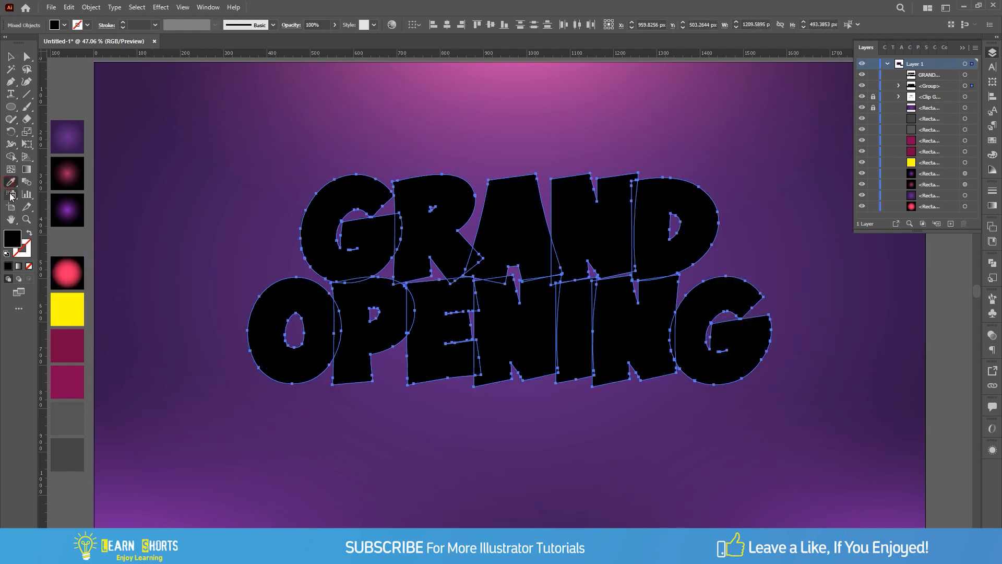
{"action": "left_click", "coordinate": [64, 301]}
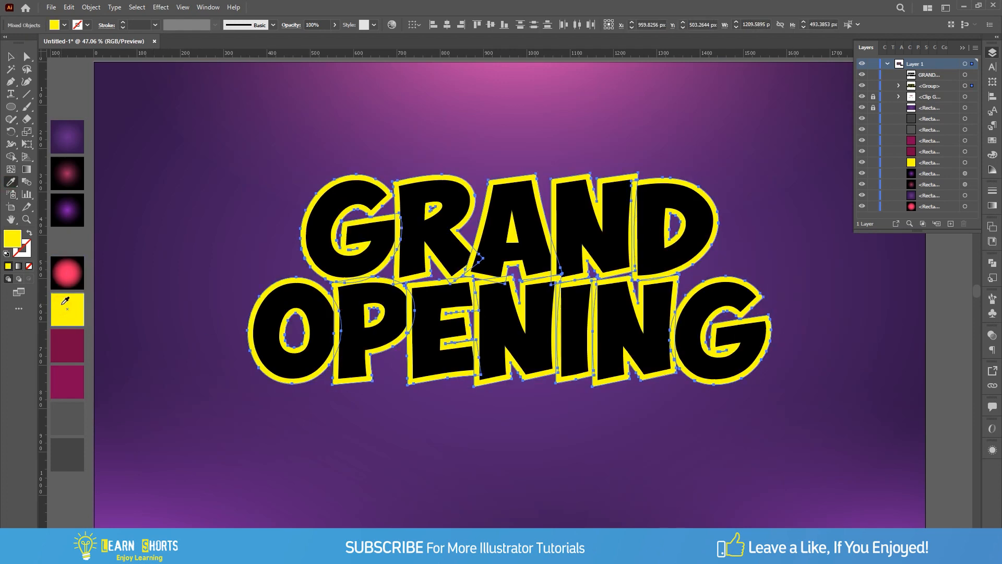
{"action": "left_click", "coordinate": [11, 62]}
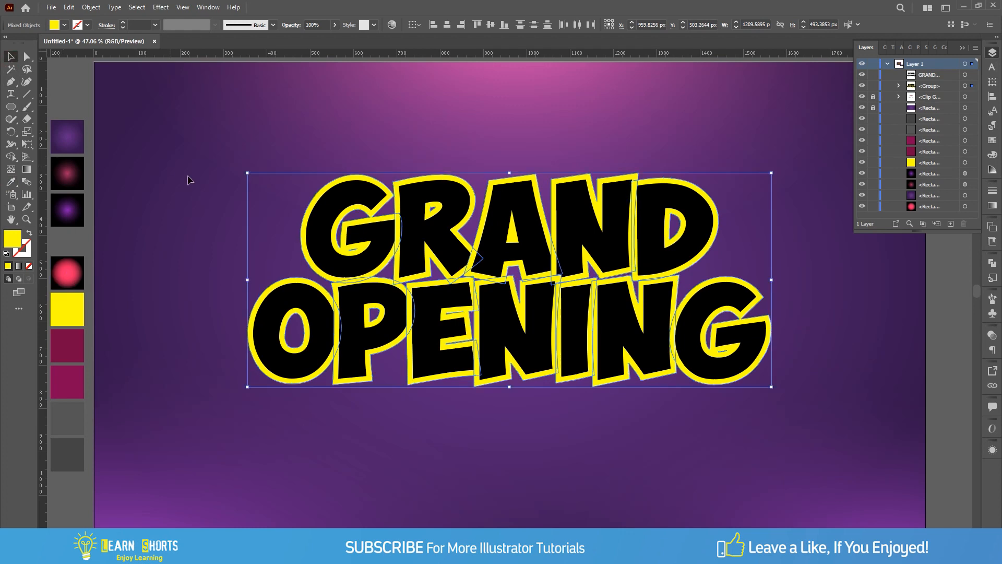
{"action": "right_click", "coordinate": [411, 238]}
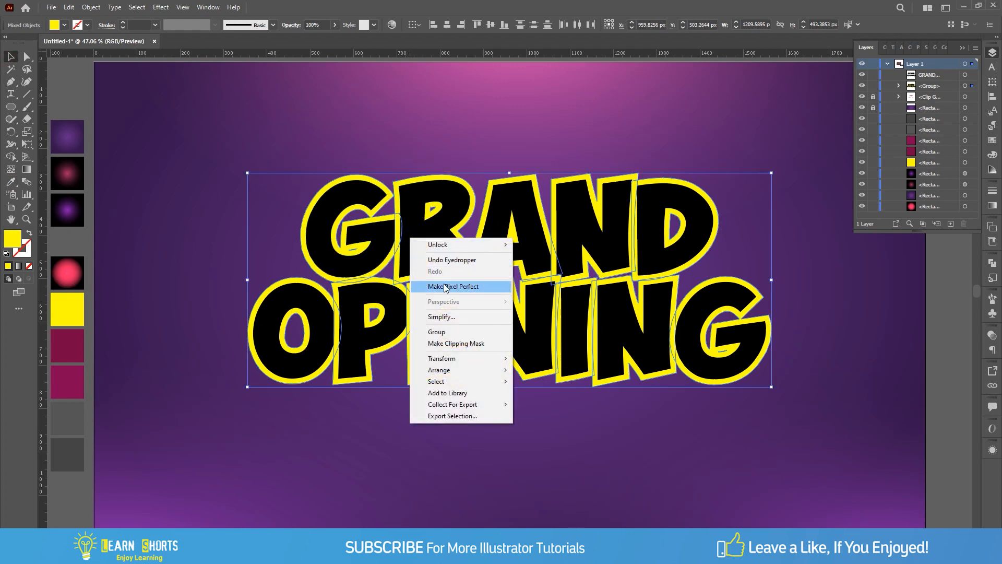
{"action": "left_click", "coordinate": [547, 310]}
{"action": "left_click", "coordinate": [575, 304]}
{"action": "left_click", "coordinate": [857, 347]}
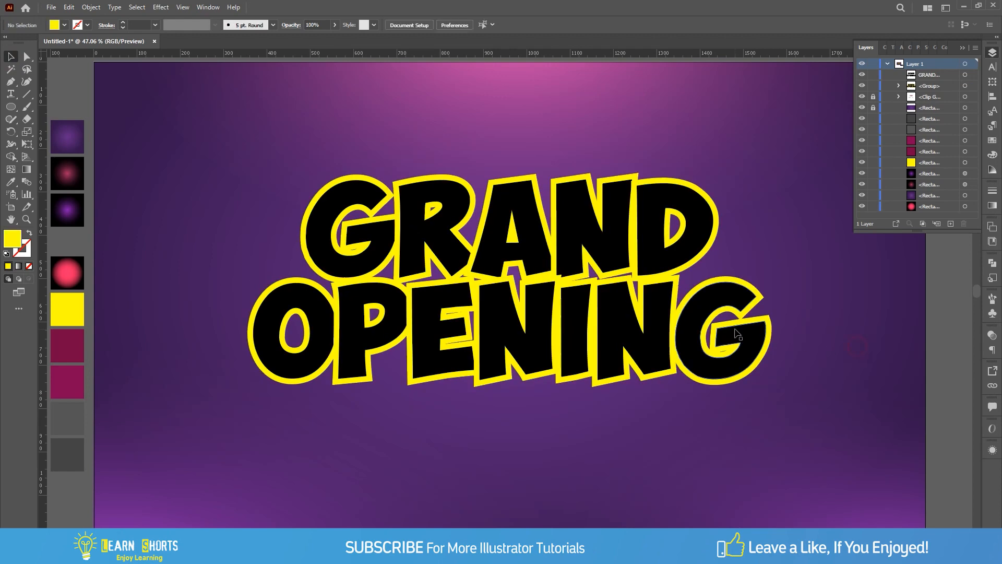
Ungroup the lettering so the black letters and yellow offset shapes are separate objects, and clear the selection
{"action": "left_click", "coordinate": [700, 315]}
{"action": "right_click", "coordinate": [700, 315]}
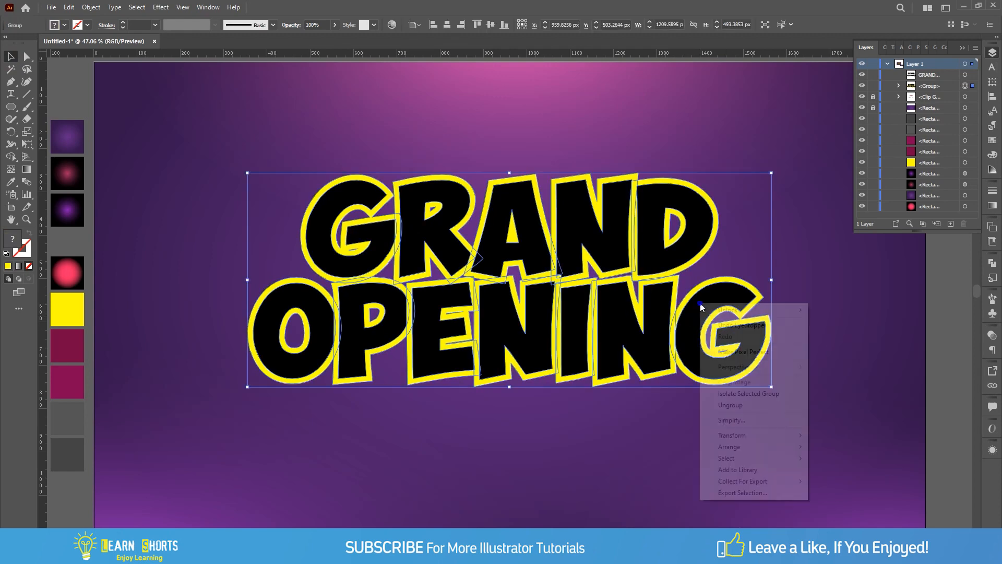
{"action": "left_click", "coordinate": [741, 405]}
{"action": "left_click", "coordinate": [877, 376]}
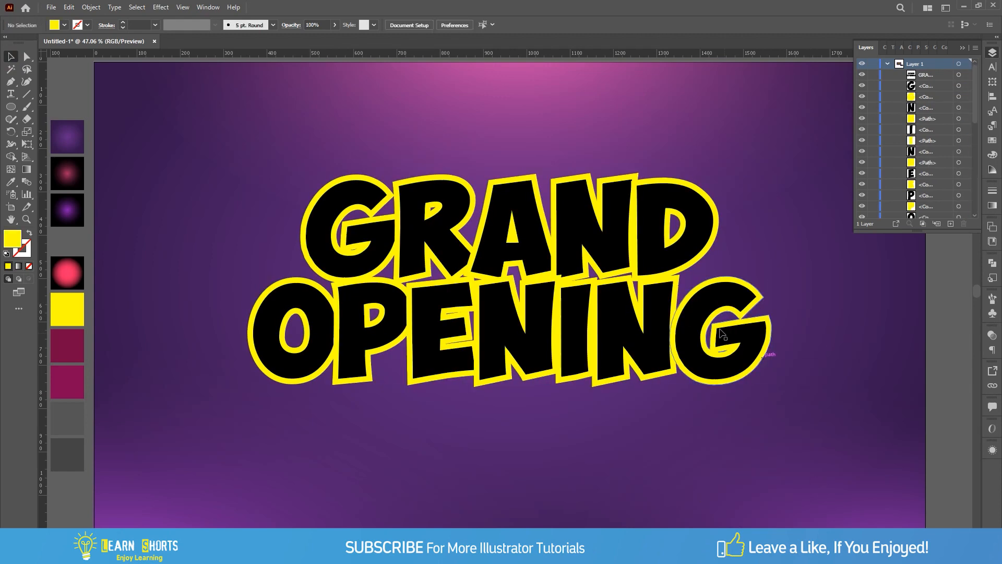
Group all the black letters of GRAND OPENING, leaving out the yellow offset shapes
{"action": "left_click", "coordinate": [703, 317]}
{"action": "left_click", "coordinate": [647, 342], "text": "shift"}
{"action": "left_click", "coordinate": [574, 339], "text": "shift"}
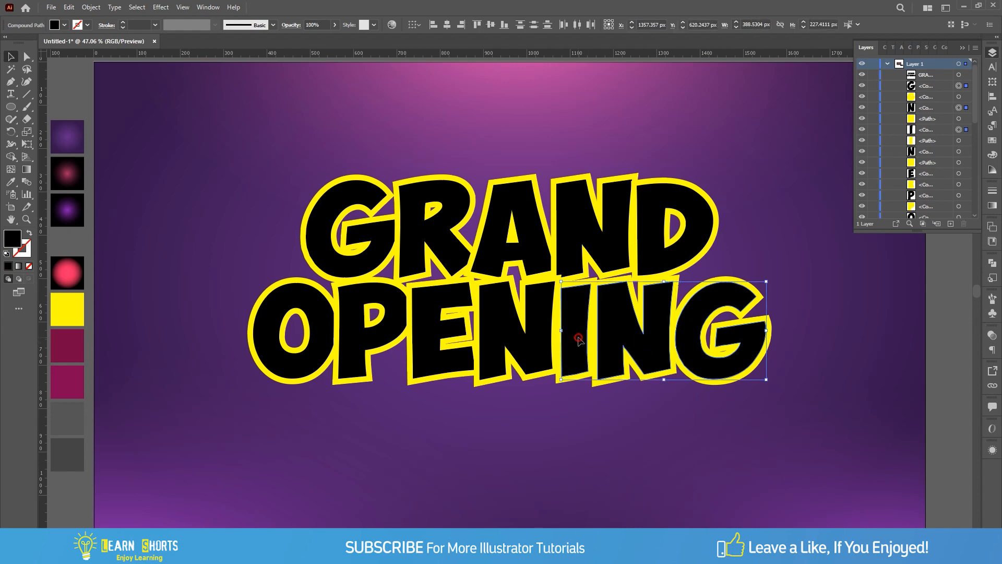
{"action": "left_click", "coordinate": [529, 347], "text": "shift"}
{"action": "left_click", "coordinate": [449, 339], "text": "shift"}
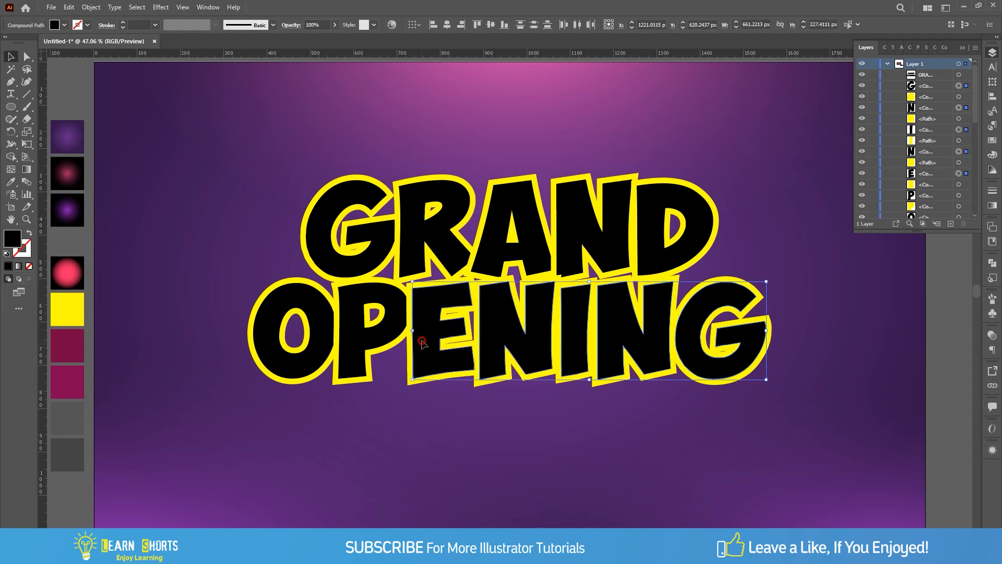
{"action": "left_click", "coordinate": [376, 332], "text": "shift"}
{"action": "left_click", "coordinate": [264, 334], "text": "shift"}
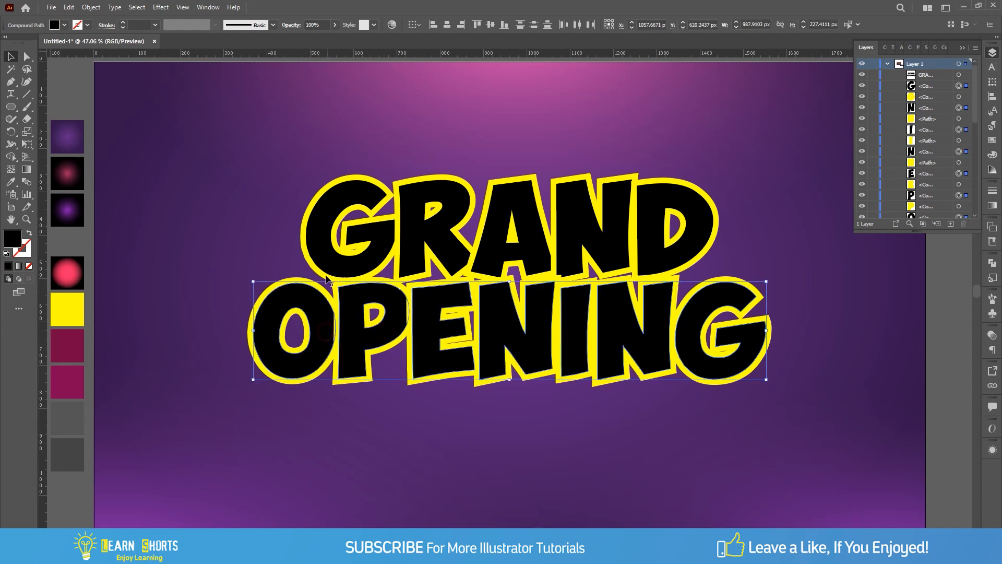
{"action": "left_click", "coordinate": [324, 235], "text": "shift"}
{"action": "left_click", "coordinate": [407, 239], "text": "shift"}
{"action": "left_click", "coordinate": [482, 243], "text": "shift"}
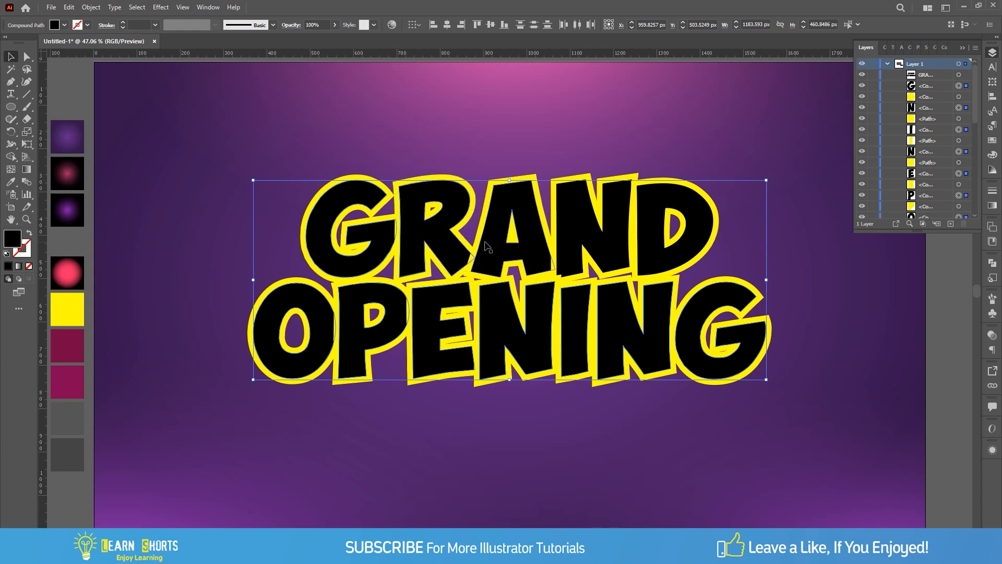
{"action": "left_click", "coordinate": [576, 238], "text": "shift"}
{"action": "left_click", "coordinate": [656, 241], "text": "shift"}
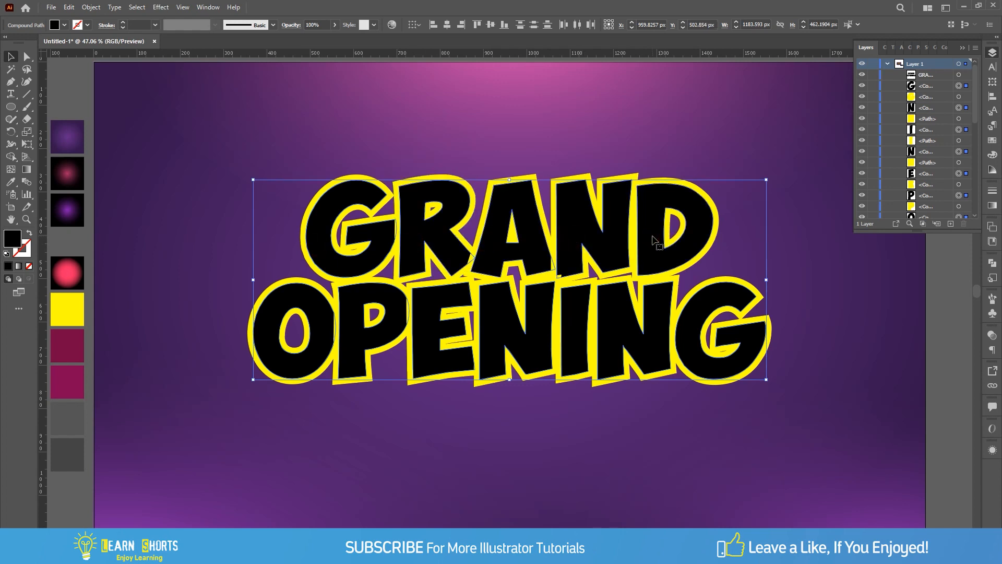
{"action": "key", "text": "ctrl+g"}
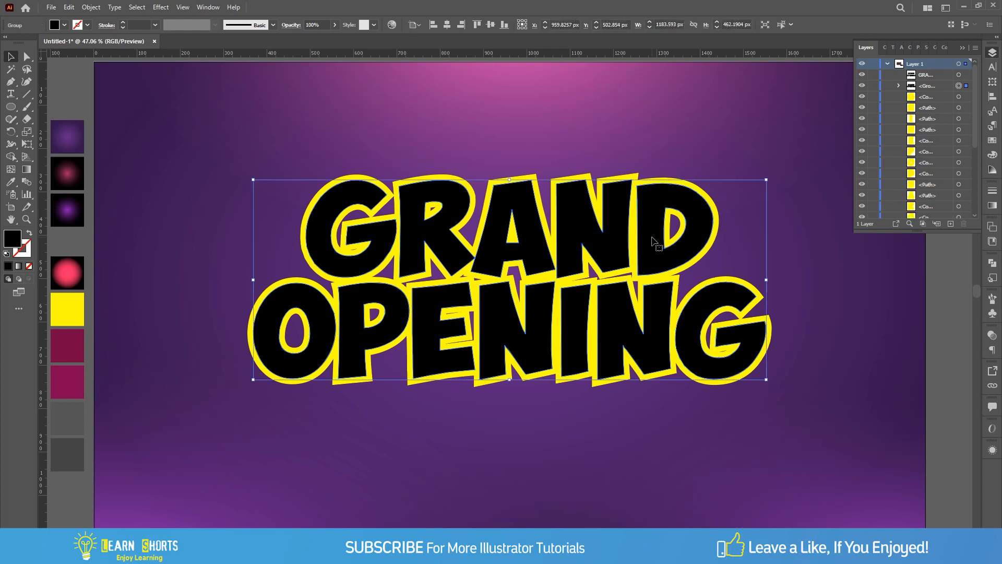
{"action": "left_click_drag", "start_coordinate": [653, 238], "coordinate": [597, 315]}
{"action": "key", "text": "ctrl+z"}
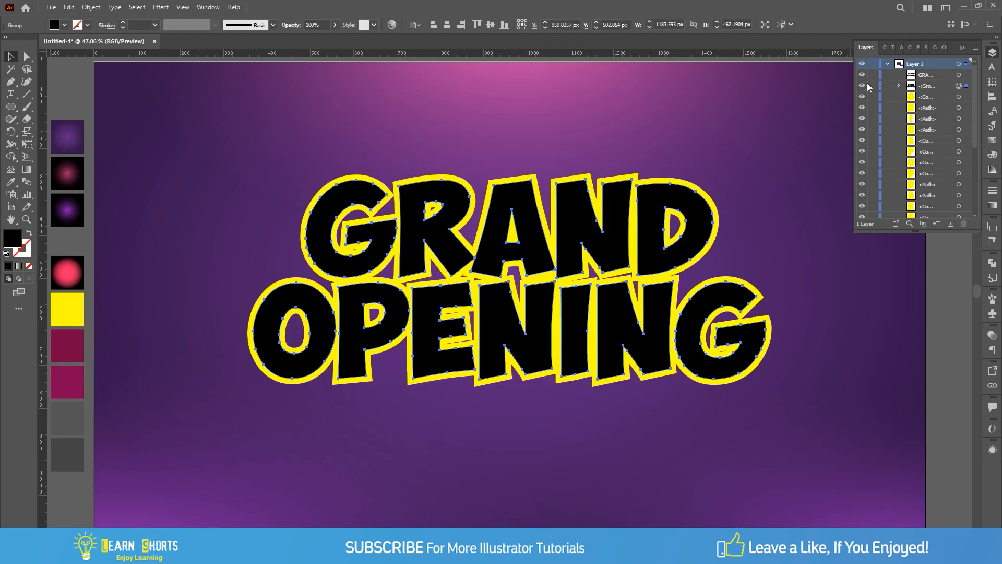
Group all the yellow offset shapes while the black letter group is hidden, and show the black group again
{"action": "left_click", "coordinate": [864, 85]}
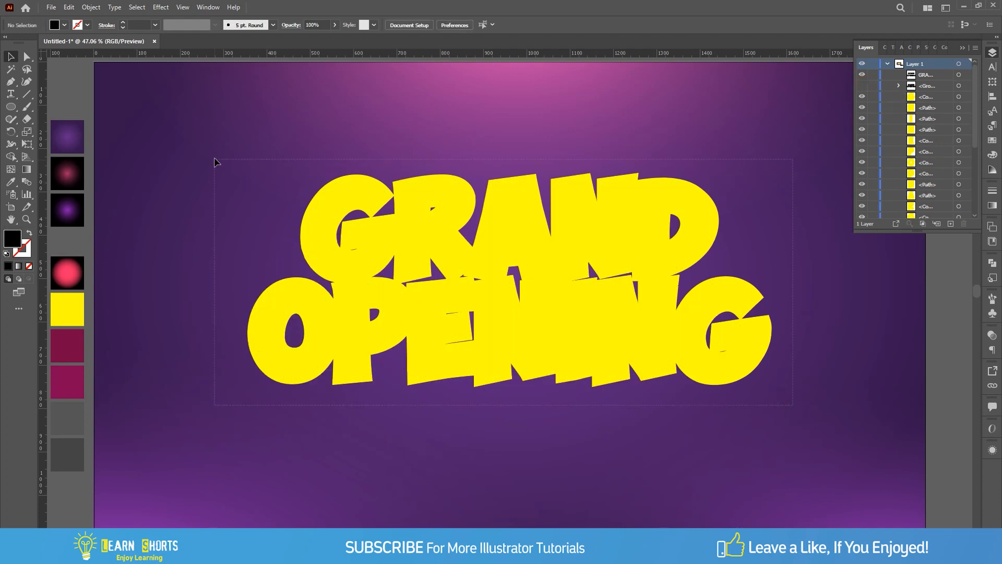
{"action": "left_click", "coordinate": [413, 220]}
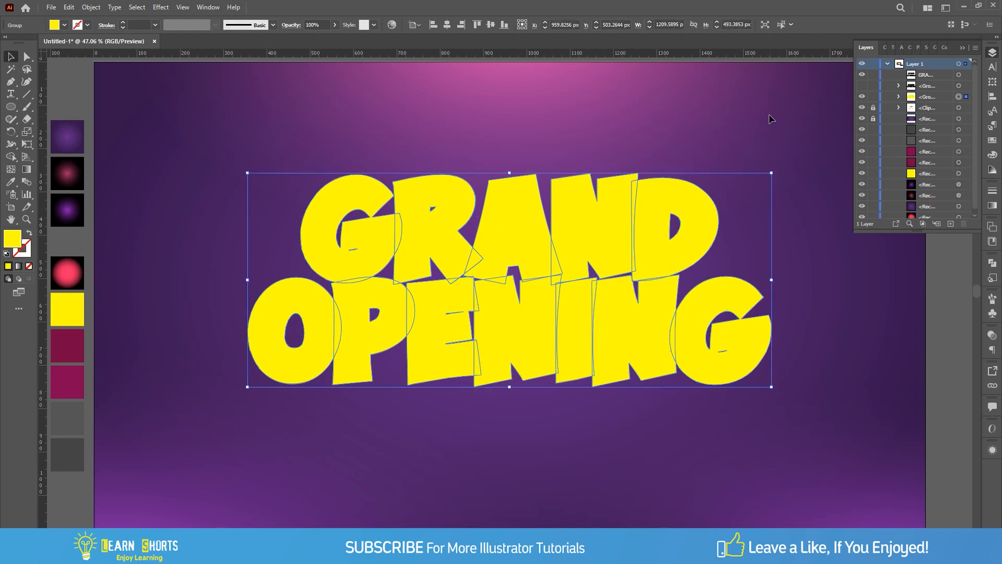
{"action": "left_click", "coordinate": [862, 96]}
{"action": "left_click", "coordinate": [862, 96]}
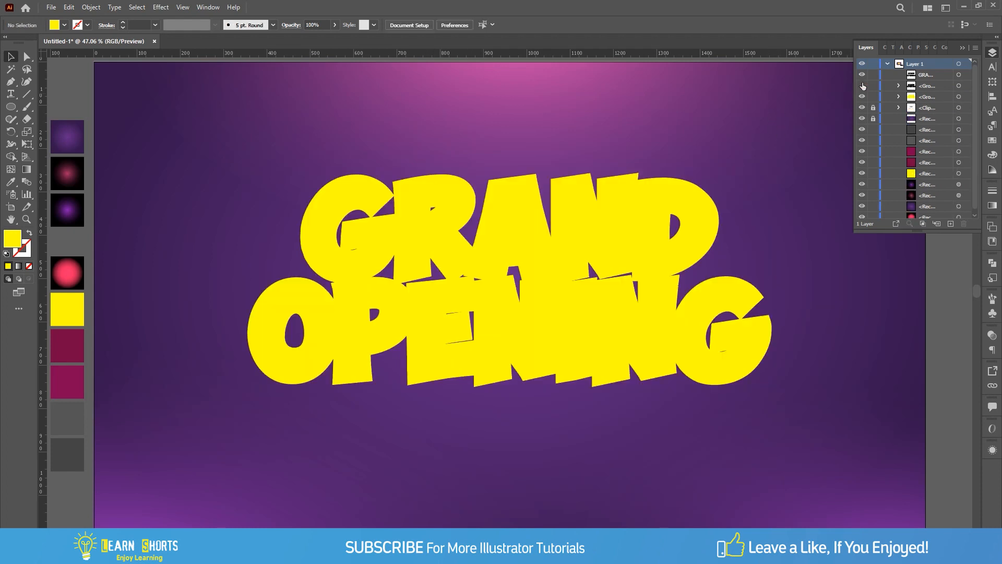
{"action": "left_click", "coordinate": [863, 85]}
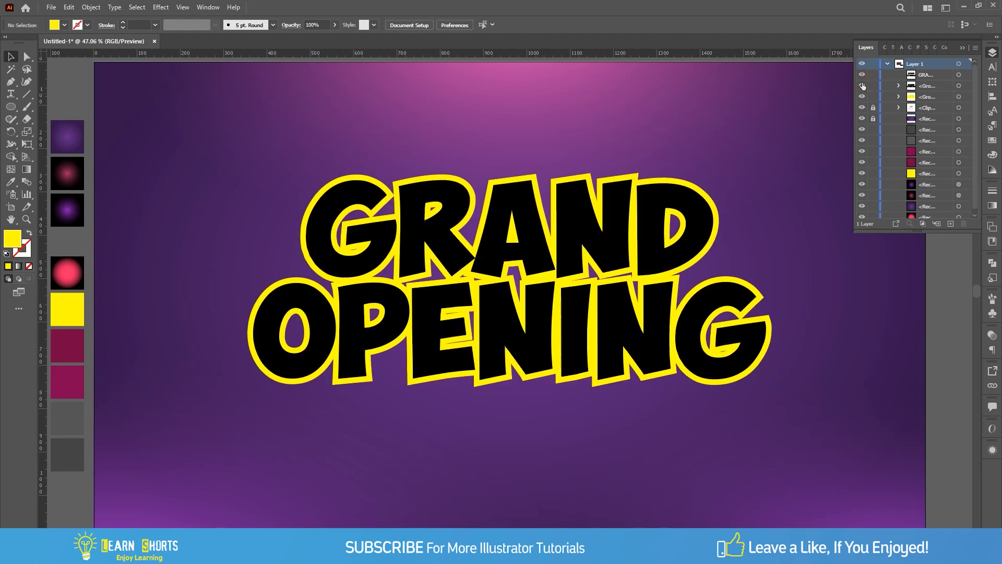
Fill the black letter group with the darker maroon sampled from the swatch squares beside the artboard
{"action": "left_click", "coordinate": [702, 221]}
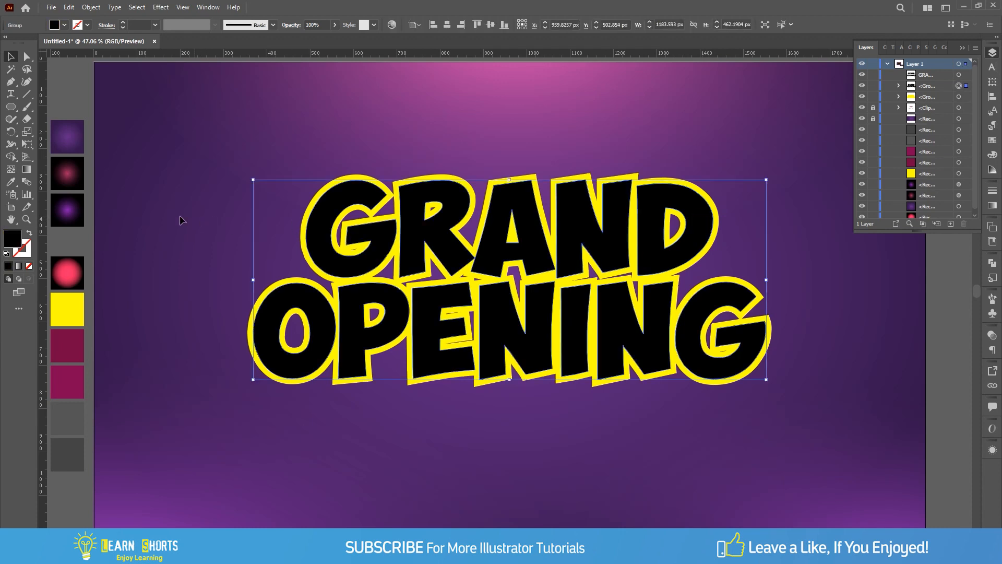
{"action": "left_click", "coordinate": [12, 182]}
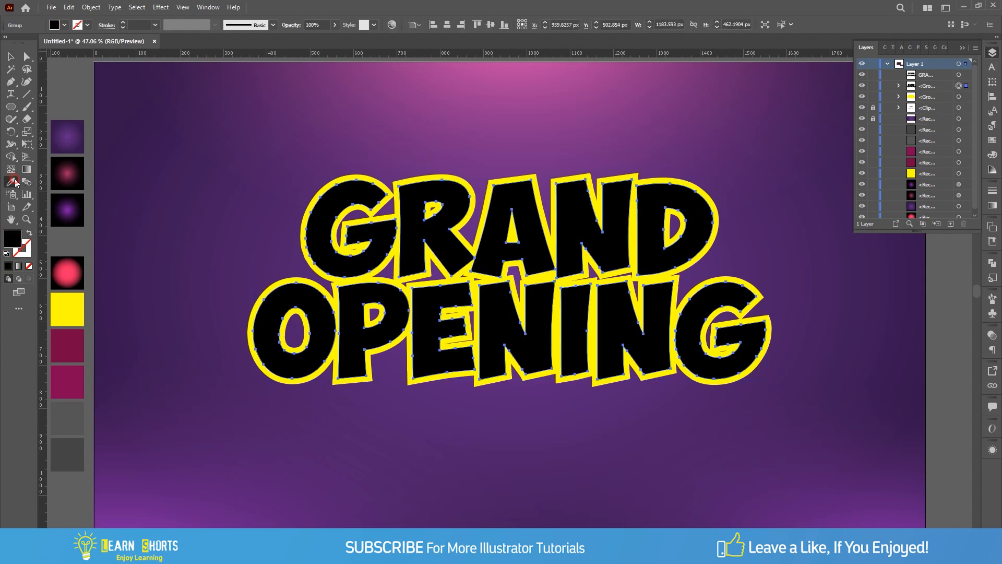
{"action": "left_click", "coordinate": [66, 332]}
{"action": "left_click", "coordinate": [11, 58]}
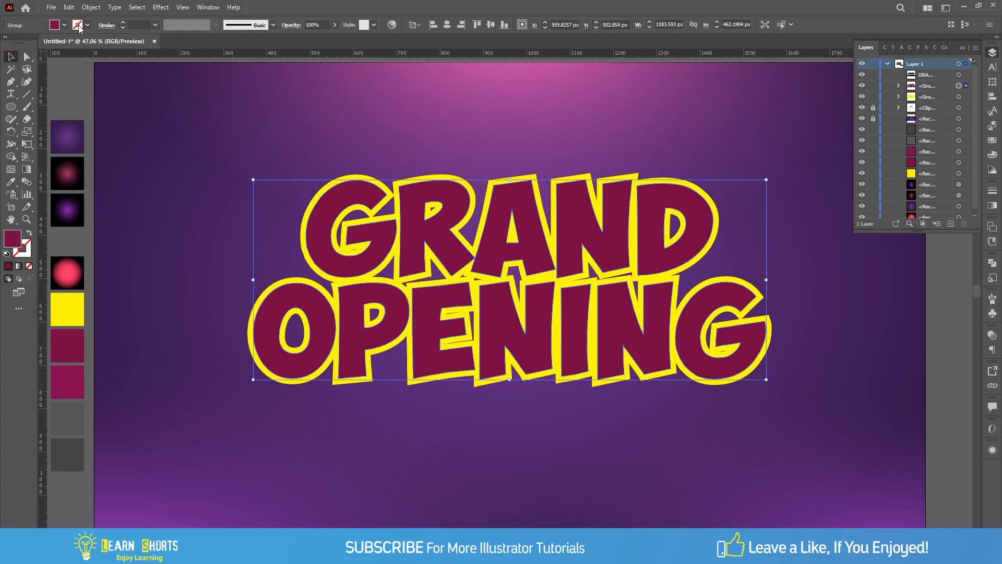
Paste a copy of the maroon letter group in front and shift it about 19 px left and 9 px up
{"action": "left_click", "coordinate": [69, 8]}
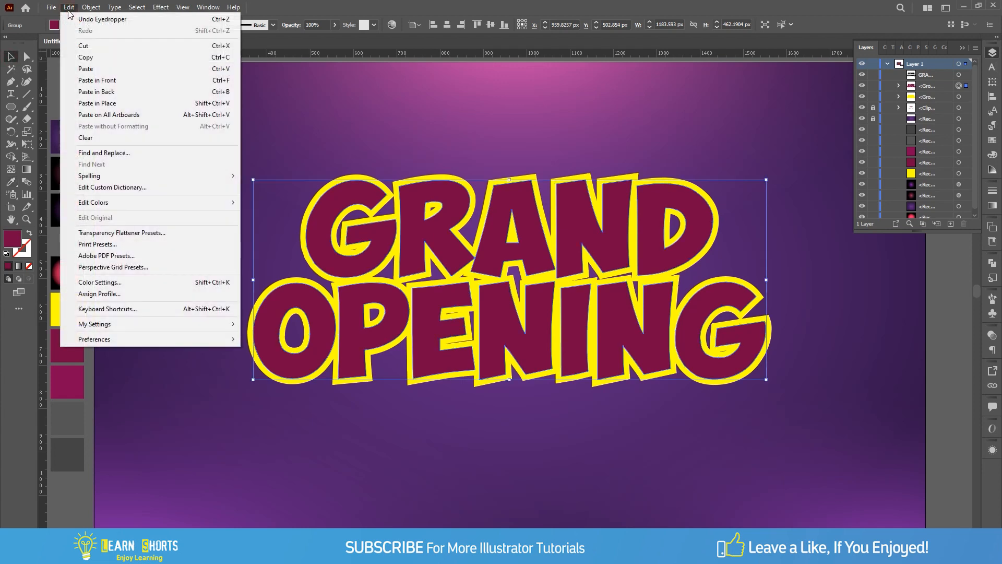
{"action": "left_click", "coordinate": [73, 57]}
{"action": "left_click", "coordinate": [71, 8]}
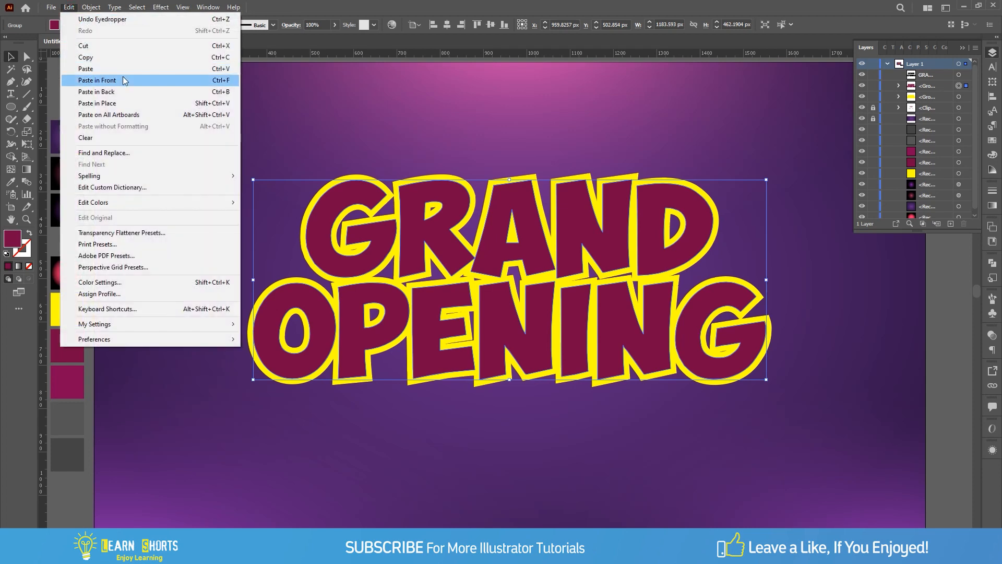
{"action": "left_click", "coordinate": [124, 80]}
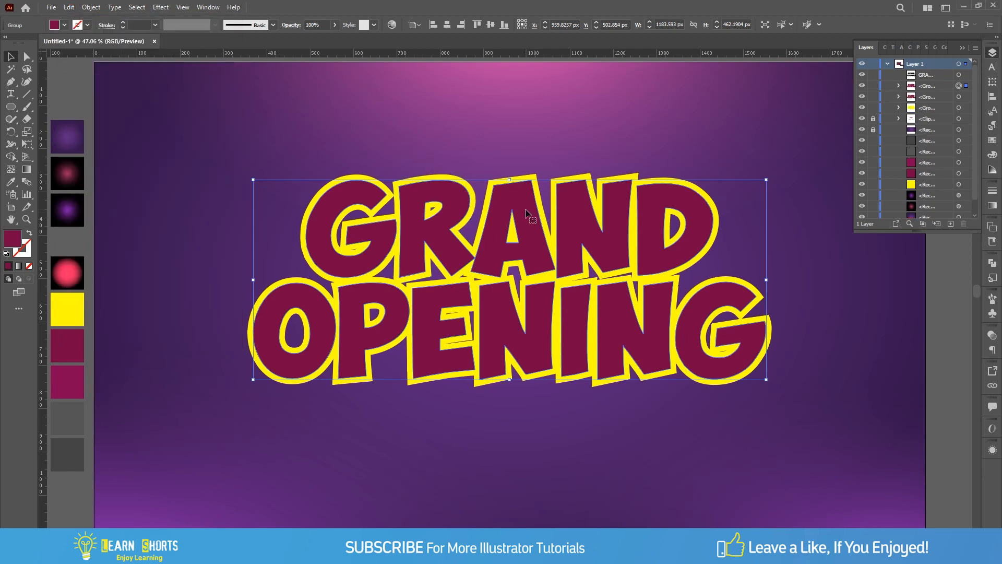
{"action": "left_click_drag", "start_coordinate": [521, 212], "coordinate": [516, 206]}
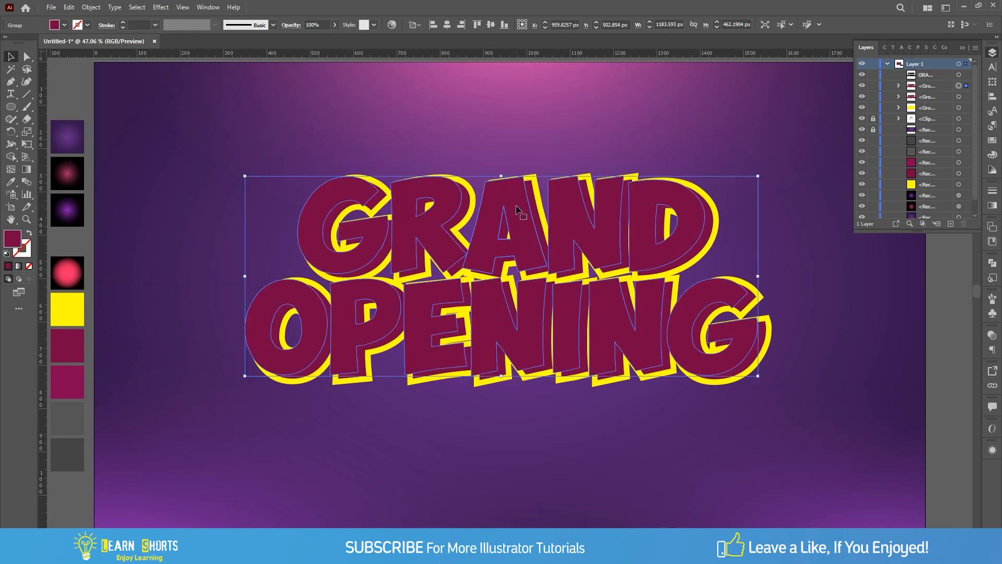
Fill the shifted front copy of the letters with the lighter maroon sampled from the swatch square below the darker one
{"action": "left_click", "coordinate": [12, 183]}
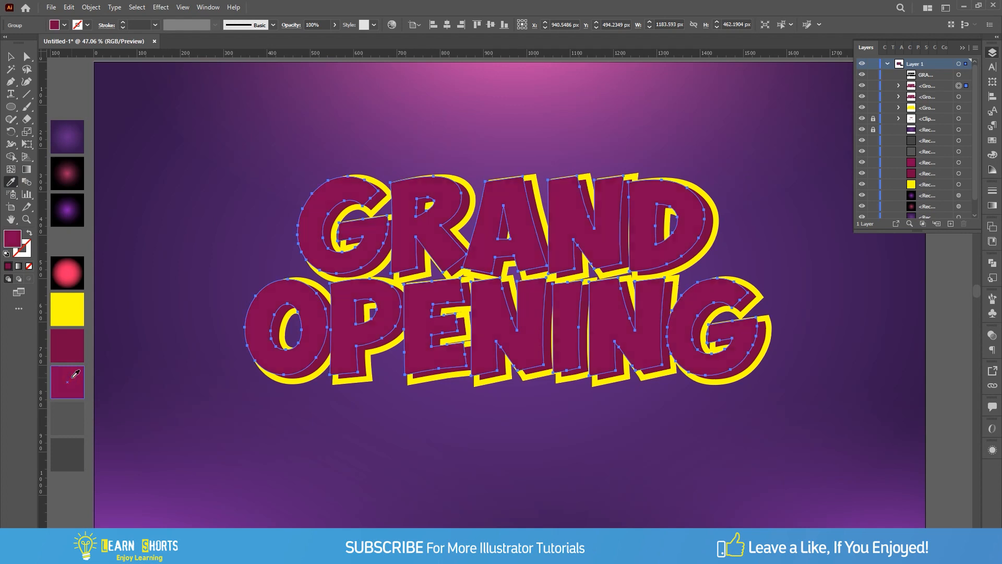
{"action": "left_click", "coordinate": [11, 56]}
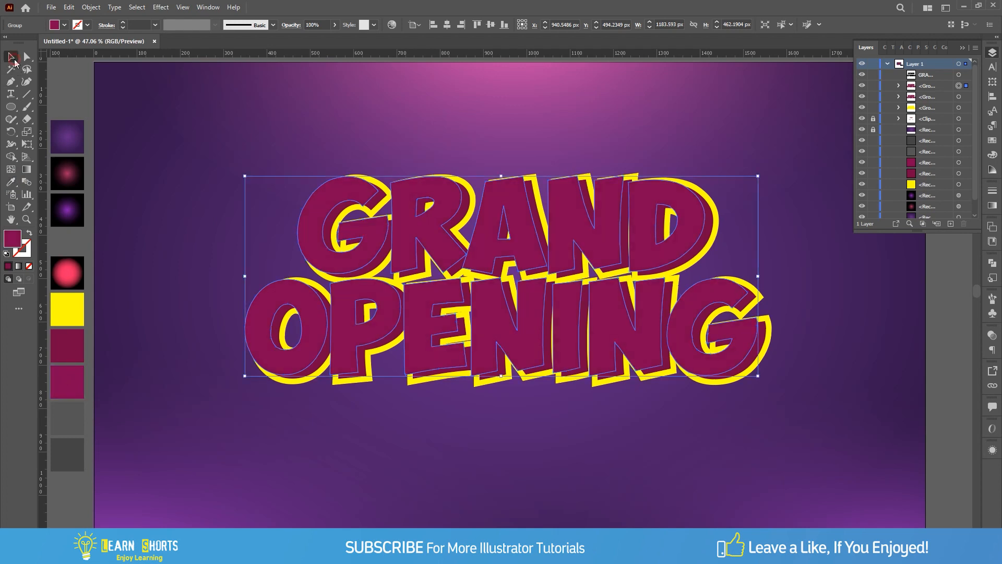
Select both maroon letter groups and make a blend between the darker back group and the lighter front group
{"action": "left_click", "coordinate": [958, 97], "text": "shift"}
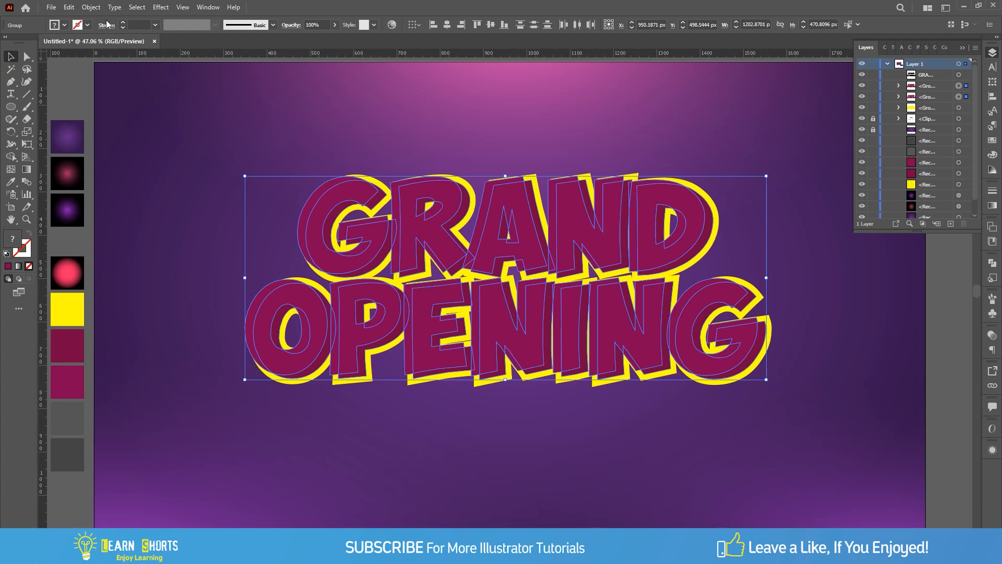
{"action": "left_click", "coordinate": [91, 8]}
{"action": "mouse_move", "coordinate": [133, 301]}
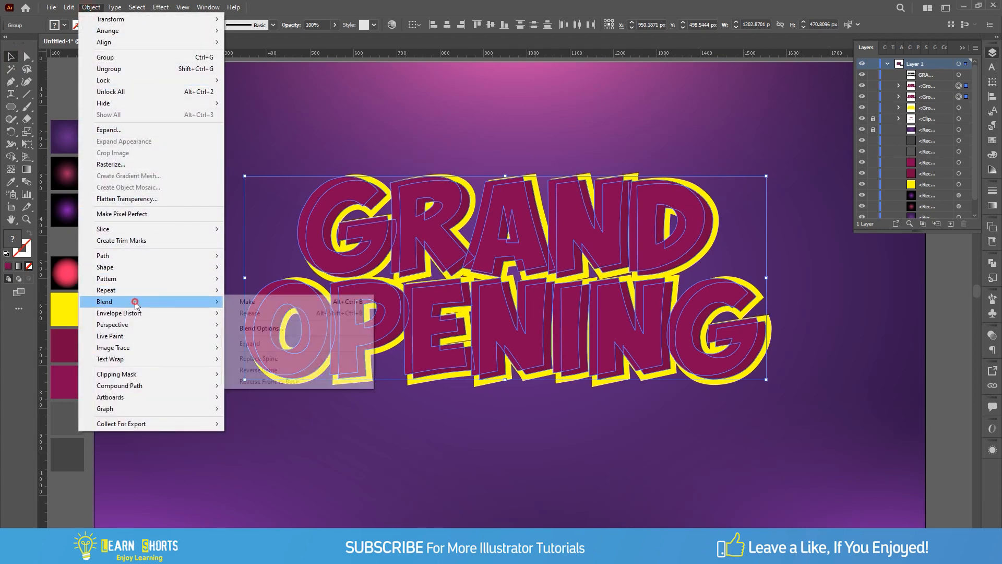
{"action": "left_click", "coordinate": [259, 304]}
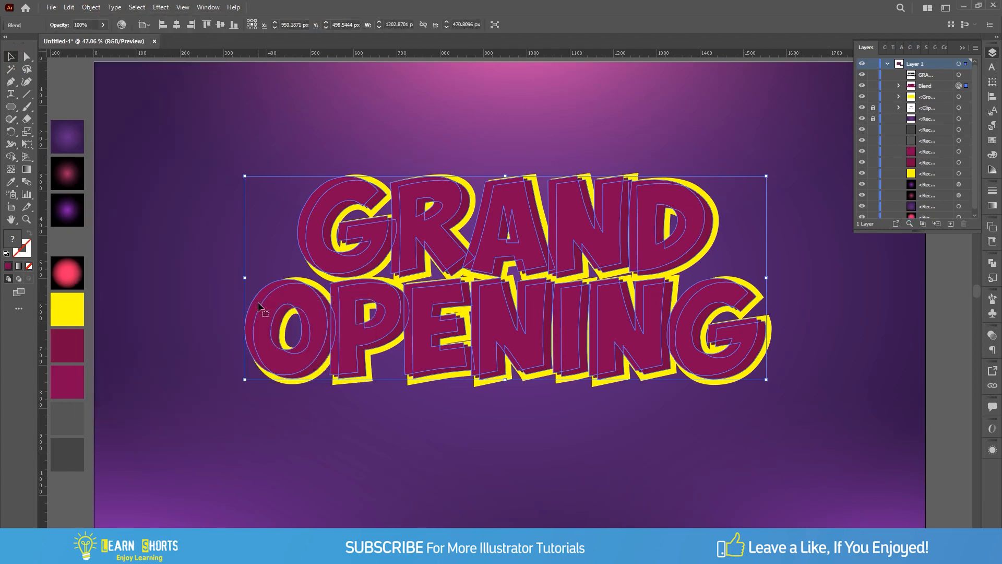
Set the spacing of the maroon letter blend to Specified Steps and deselect the artwork
{"action": "left_click", "coordinate": [91, 7]}
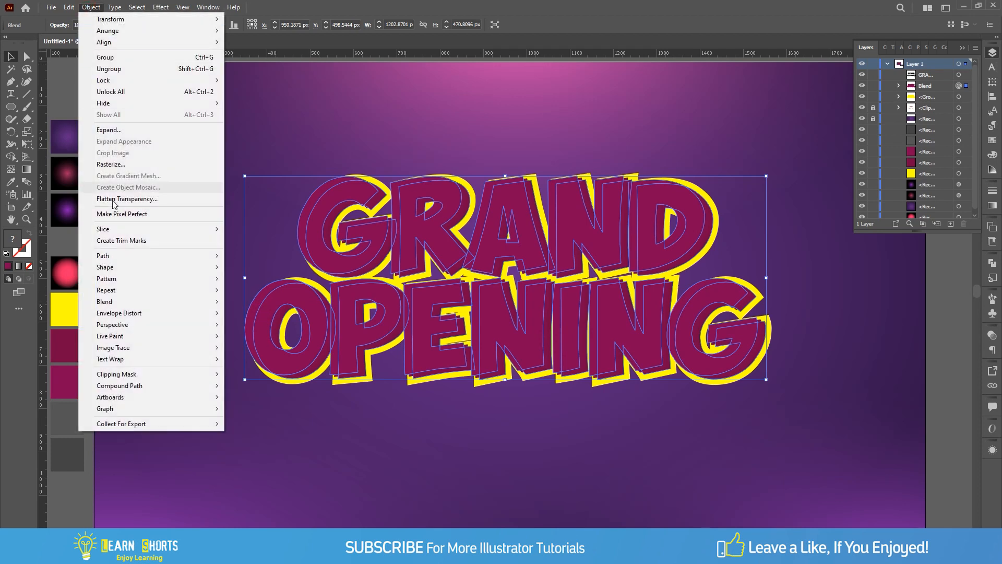
{"action": "left_click", "coordinate": [131, 301]}
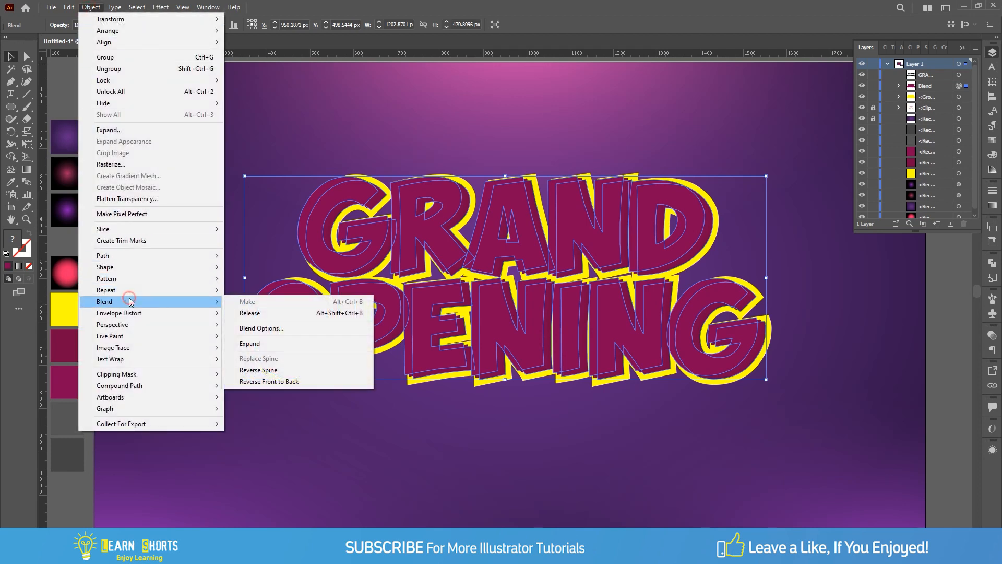
{"action": "left_click", "coordinate": [282, 328]}
{"action": "left_click", "coordinate": [551, 173]}
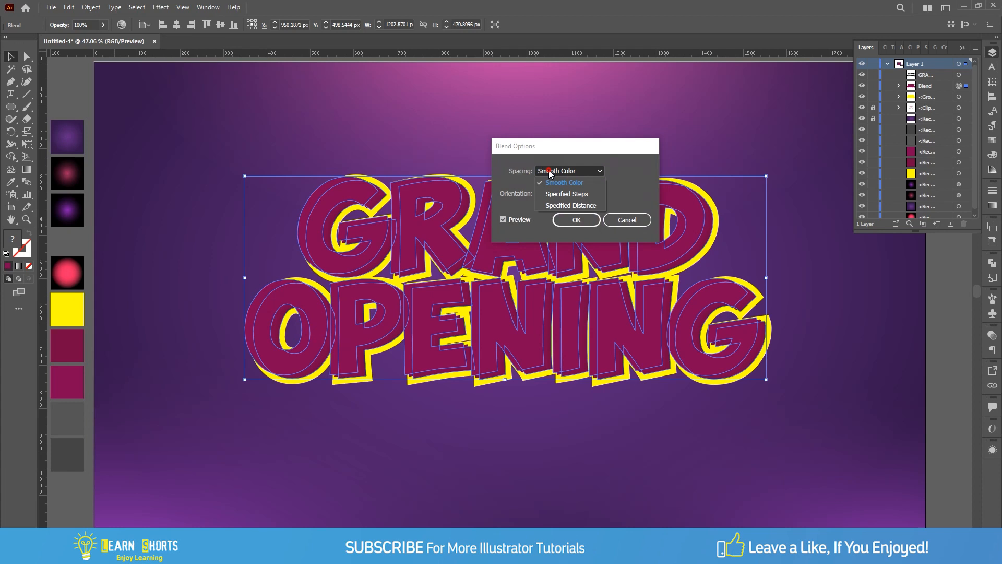
{"action": "left_click", "coordinate": [594, 196]}
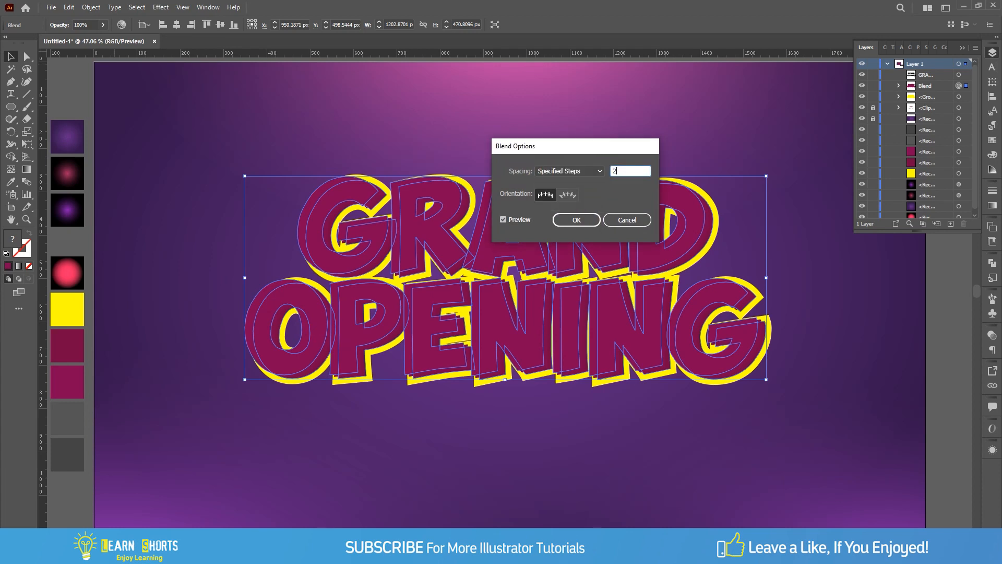
{"action": "left_click", "coordinate": [576, 220]}
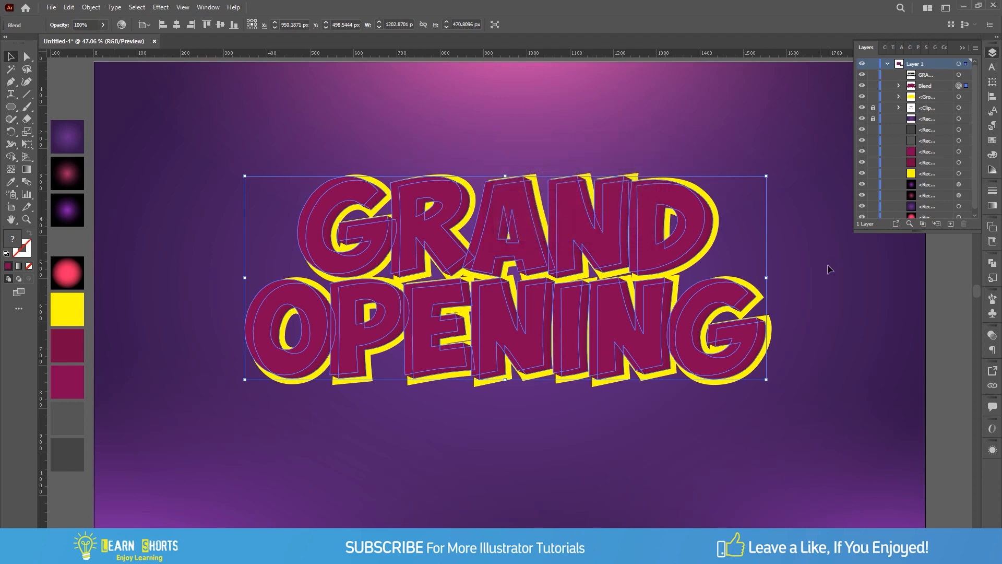
{"action": "left_click", "coordinate": [932, 313]}
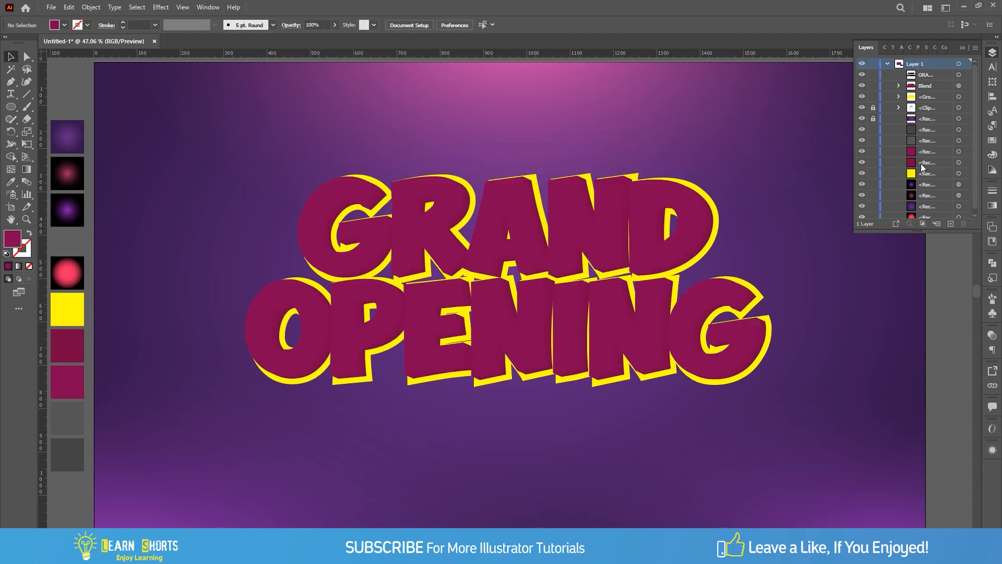
Shift the front letter group inside the blend about 14 px left and 1 px up to deepen the extrusion
{"action": "left_click", "coordinate": [898, 86]}
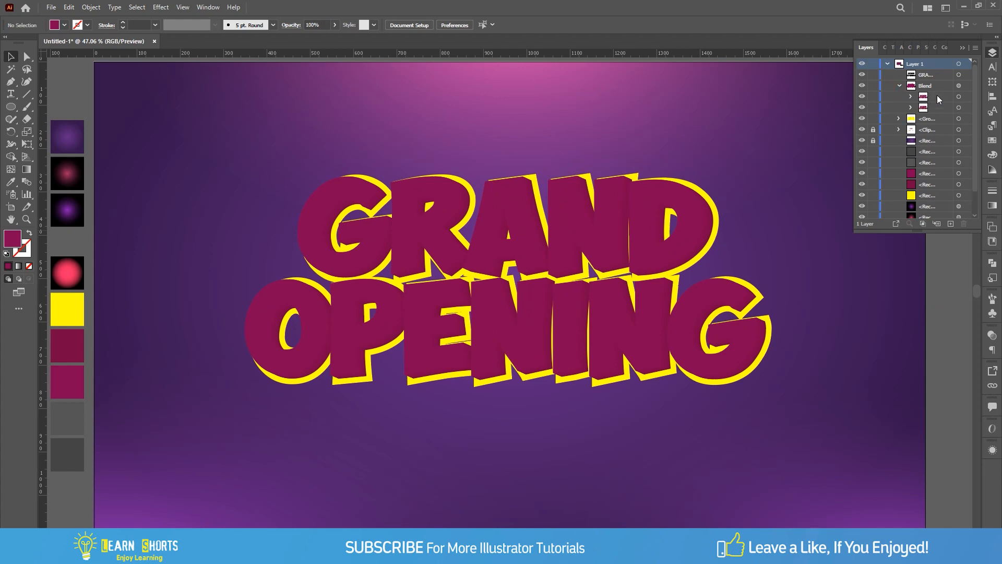
{"action": "left_click", "coordinate": [959, 97]}
{"action": "left_click_drag", "start_coordinate": [704, 213], "coordinate": [699, 213]}
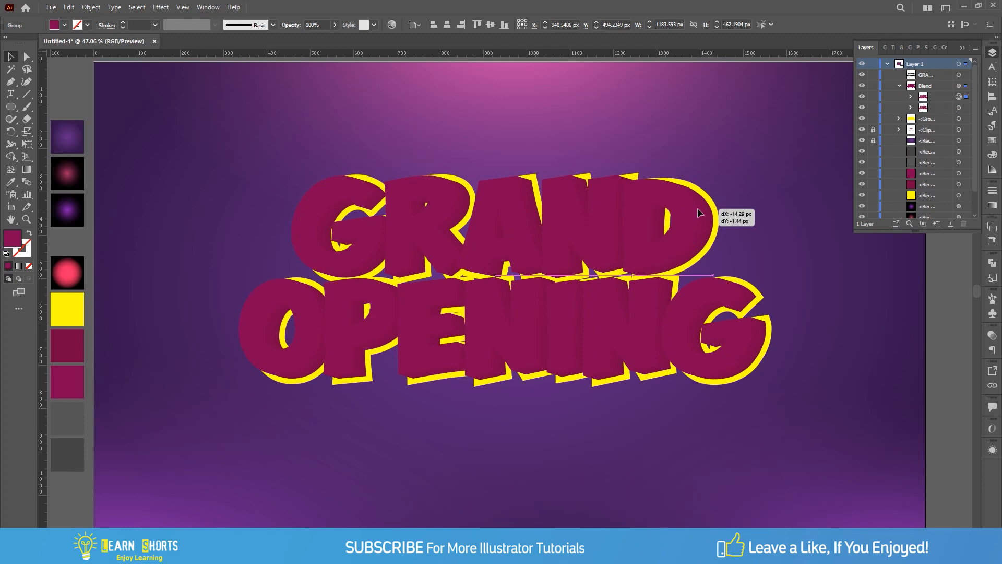
{"action": "left_click_drag", "start_coordinate": [699, 213], "coordinate": [700, 213]}
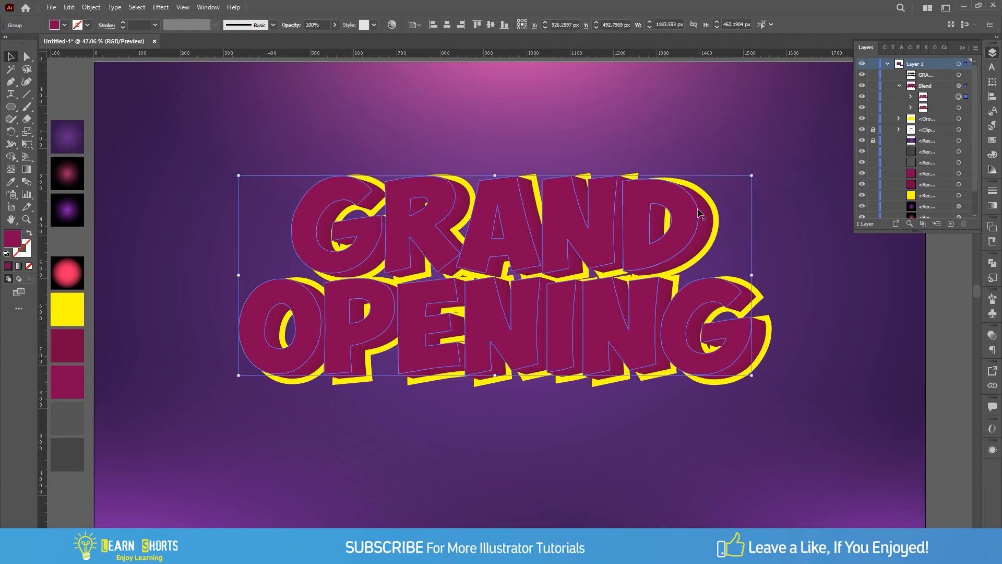
{"action": "left_click", "coordinate": [899, 86]}
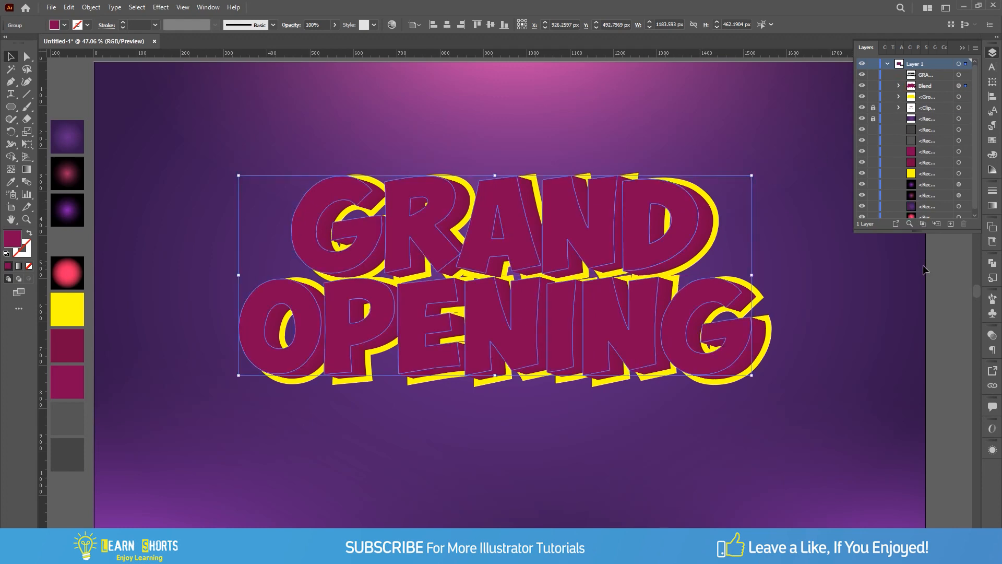
{"action": "left_click", "coordinate": [934, 273]}
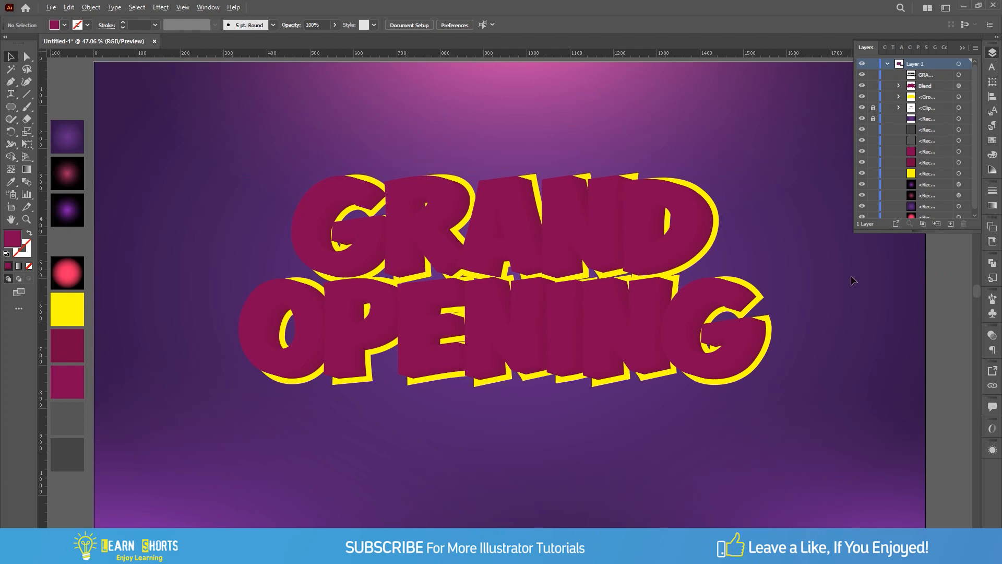
Move the black GRAND OPENING text from outside the artboard onto the front face of the maroon blended letters
{"action": "scroll", "coordinate": [851, 276], "scroll_direction": "down", "scroll_amount": 1}
{"action": "left_click_drag", "start_coordinate": [857, 298], "coordinate": [723, 212]}
{"action": "left_click_drag", "start_coordinate": [907, 443], "coordinate": [518, 159]}
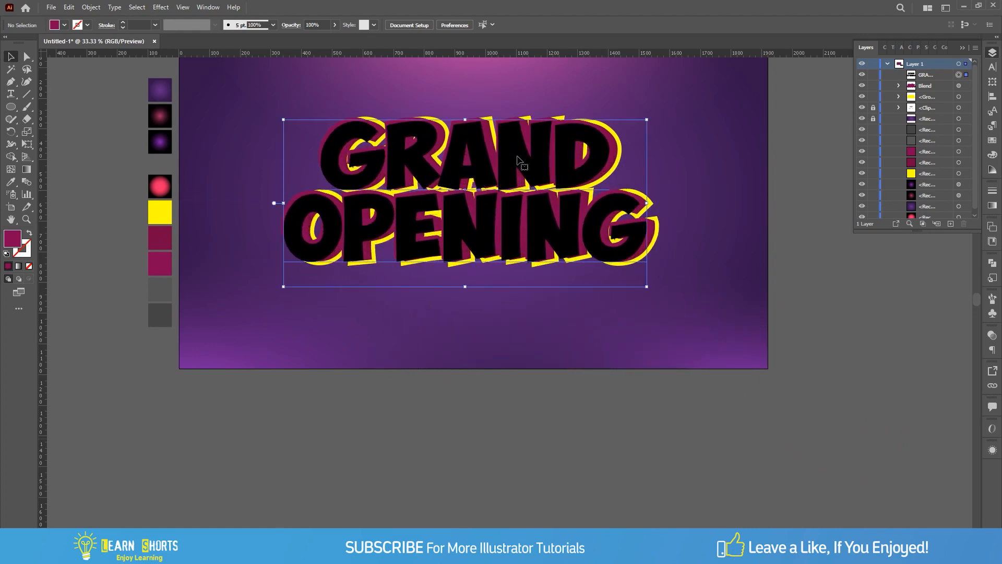
{"action": "scroll", "coordinate": [517, 157], "scroll_direction": "up", "scroll_amount": 1}
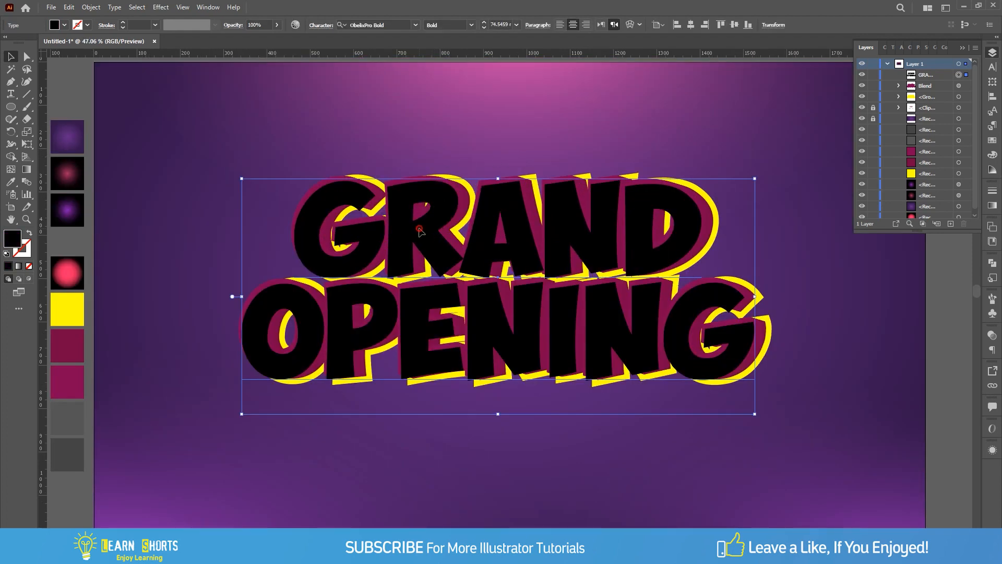
{"action": "left_click_drag", "start_coordinate": [418, 229], "coordinate": [417, 226]}
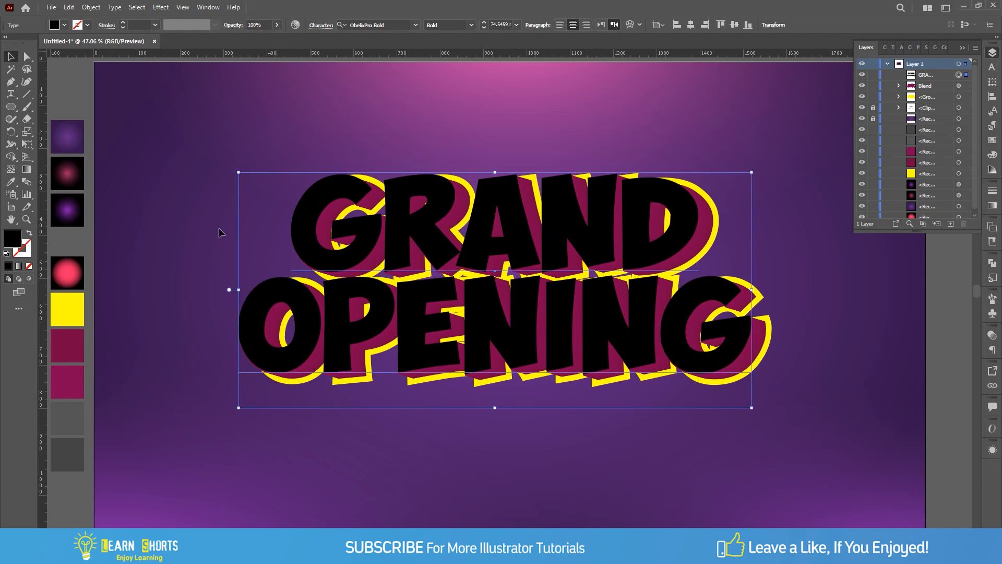
Fill the black GRAND OPENING text with white (ffffff) and convert it to outlines
{"action": "double_click", "coordinate": [13, 239]}
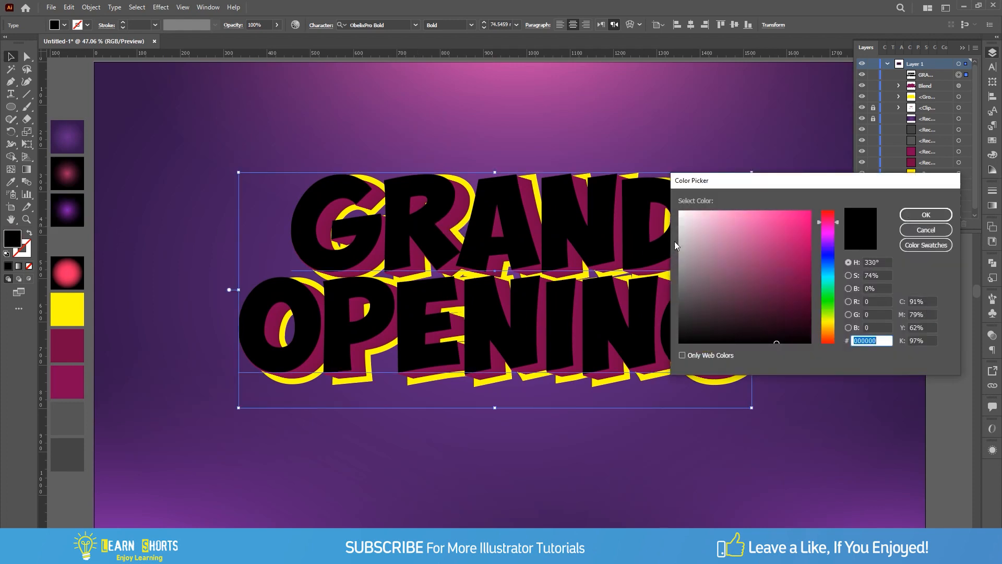
{"action": "left_click_drag", "start_coordinate": [712, 231], "coordinate": [679, 209]}
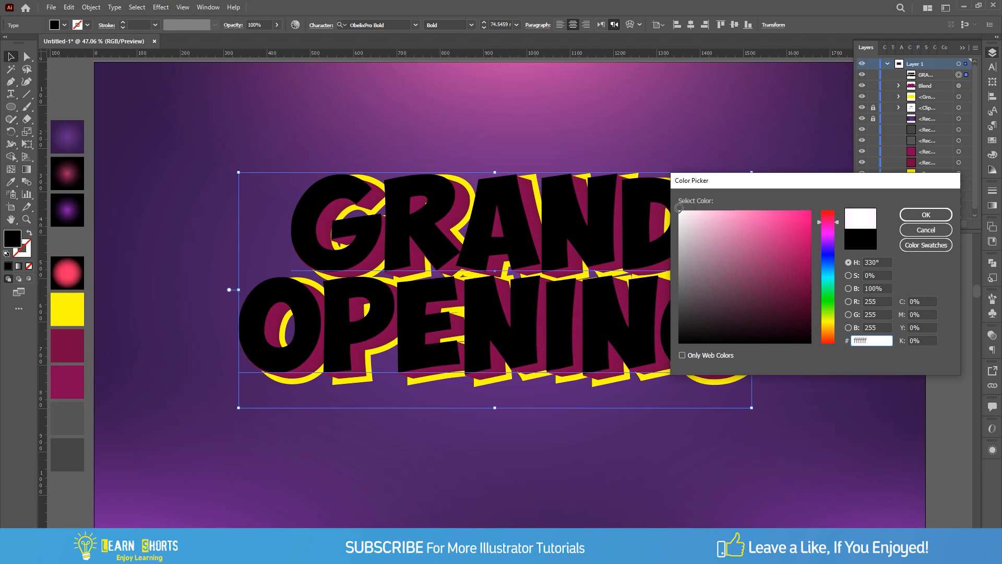
{"action": "left_click", "coordinate": [926, 214]}
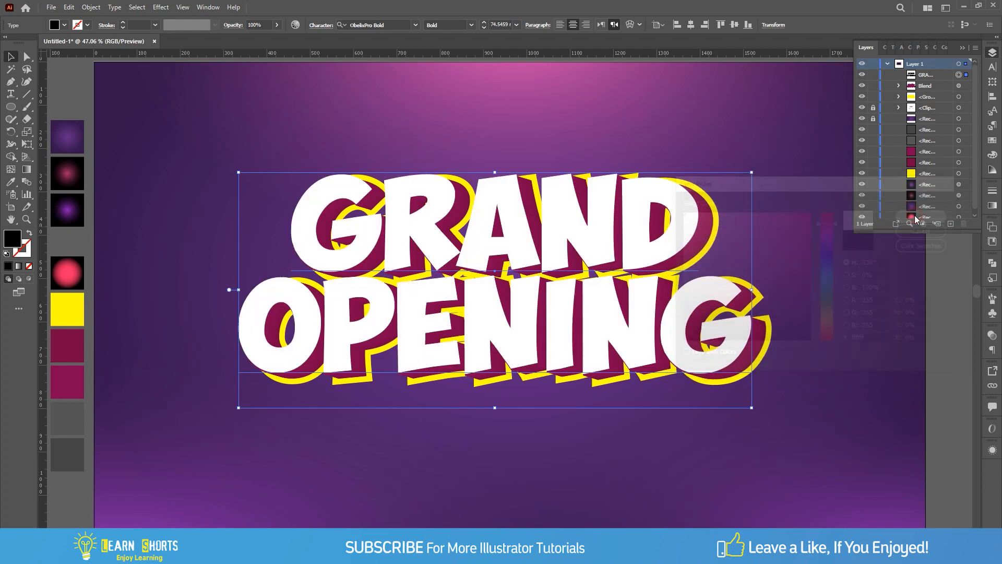
{"action": "right_click", "coordinate": [692, 224]}
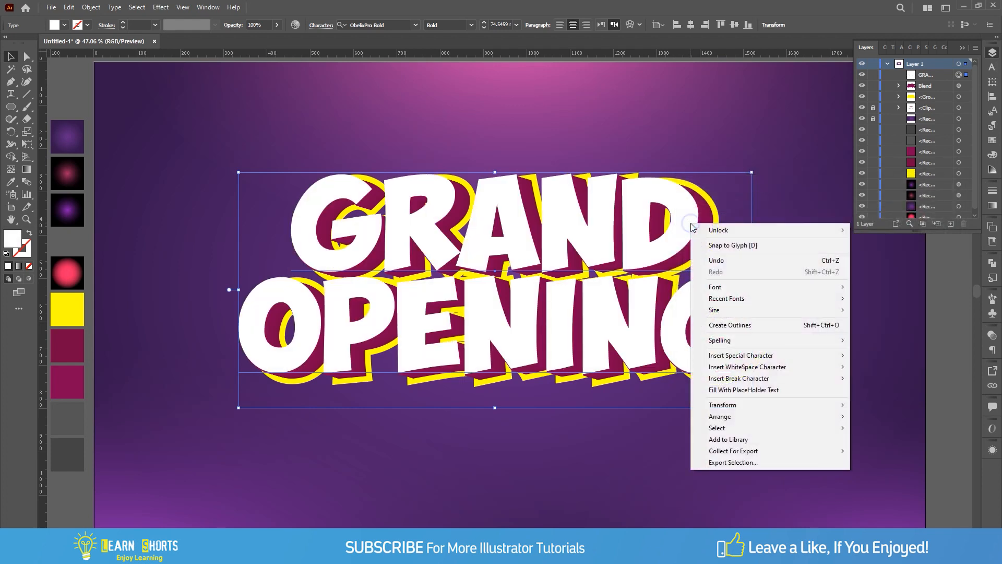
{"action": "left_click", "coordinate": [739, 326]}
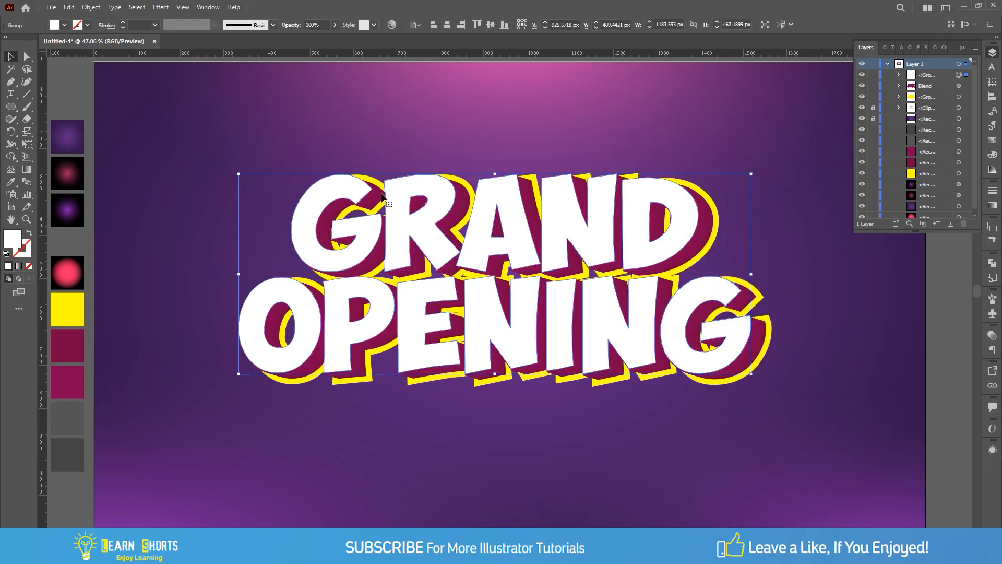
Offset the paths of the white outlined letters by -5 px with Miter joins and a miter limit of 4
{"action": "left_click", "coordinate": [90, 8]}
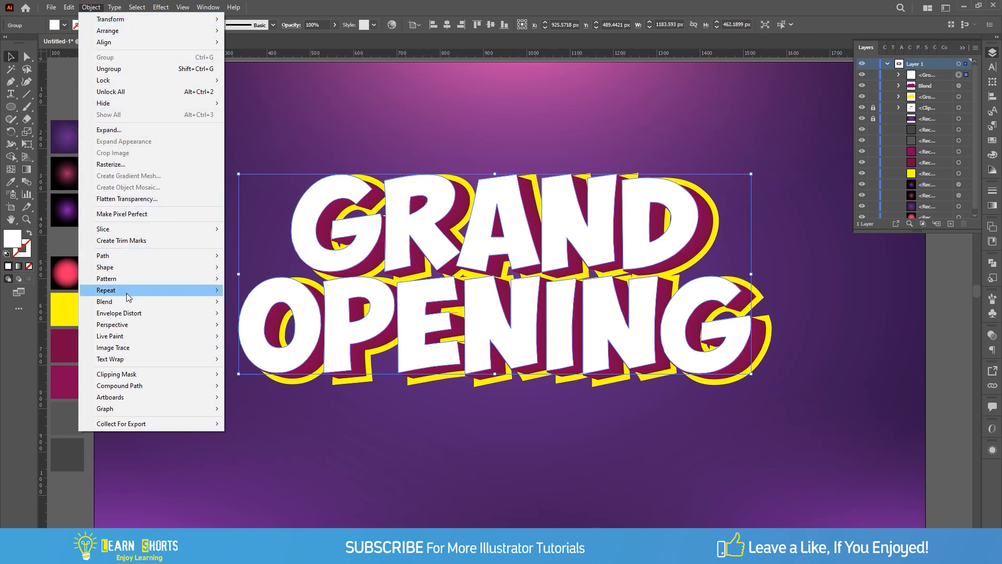
{"action": "left_click", "coordinate": [121, 258]}
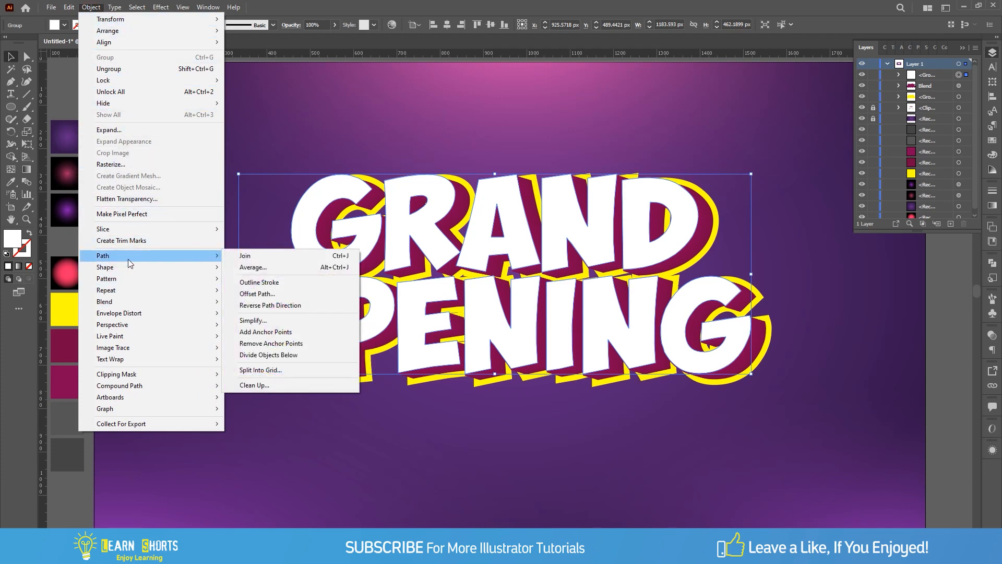
{"action": "left_click", "coordinate": [286, 293]}
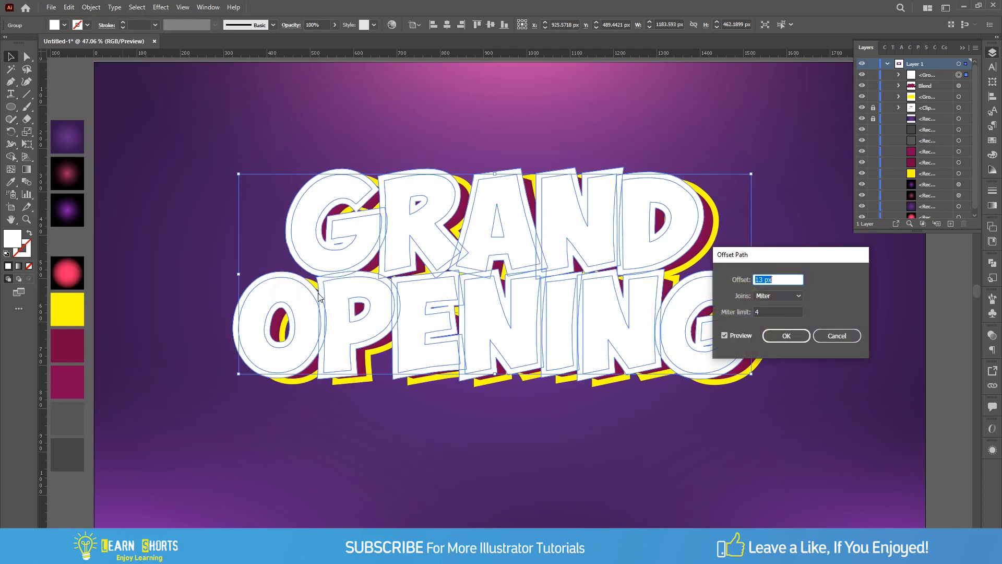
{"action": "scroll", "coordinate": [790, 280], "scroll_direction": "down", "scroll_amount": 7}
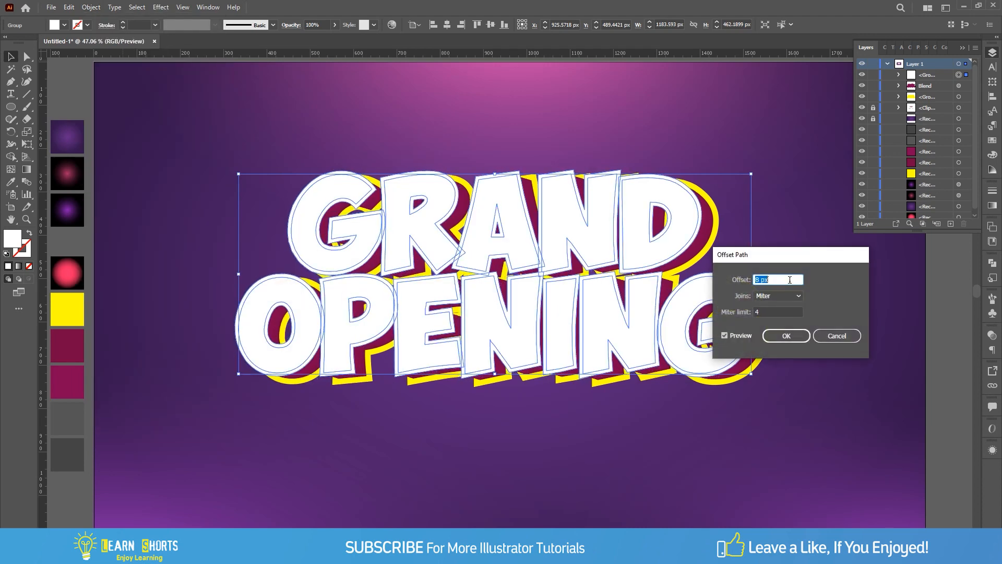
{"action": "scroll", "coordinate": [790, 279], "scroll_direction": "down", "scroll_amount": 6}
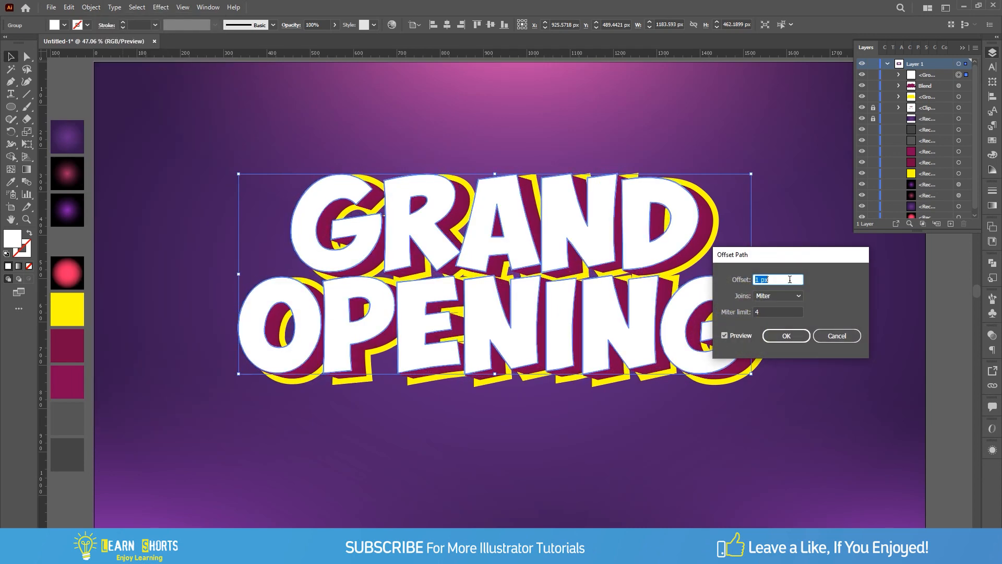
{"action": "scroll", "coordinate": [790, 280], "scroll_direction": "down", "scroll_amount": 3}
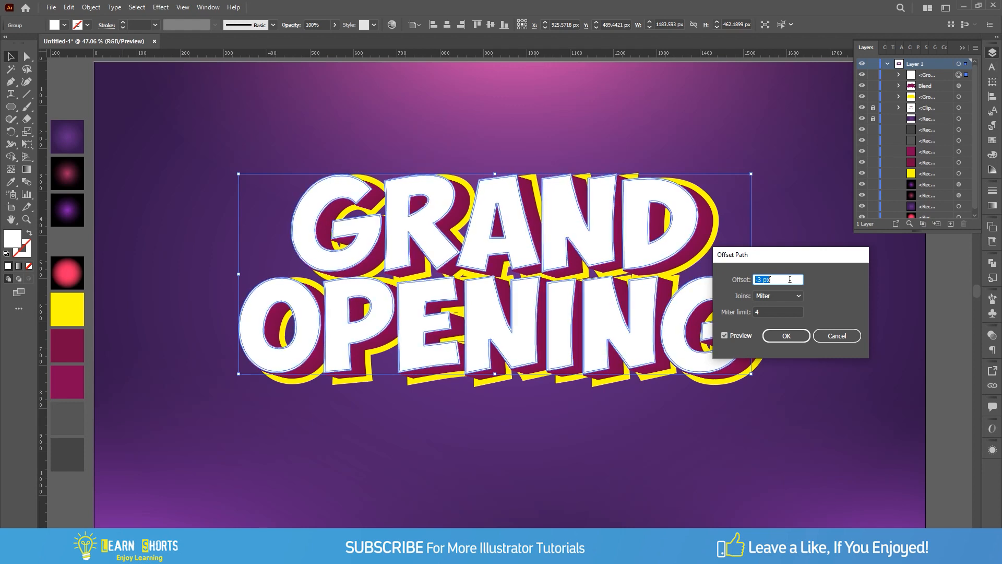
{"action": "scroll", "coordinate": [789, 280], "scroll_direction": "down", "scroll_amount": 1}
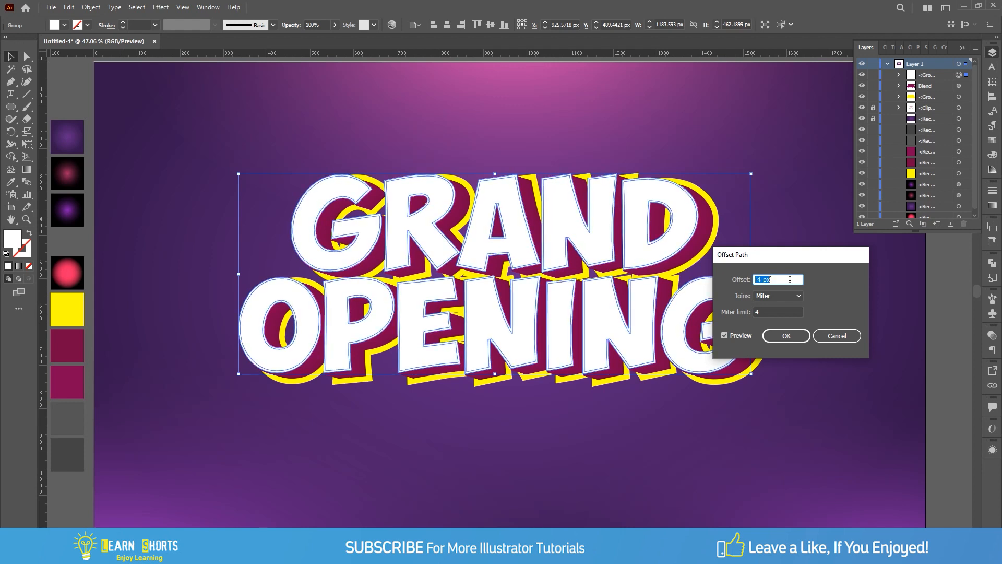
{"action": "scroll", "coordinate": [788, 280], "scroll_direction": "down", "scroll_amount": 1}
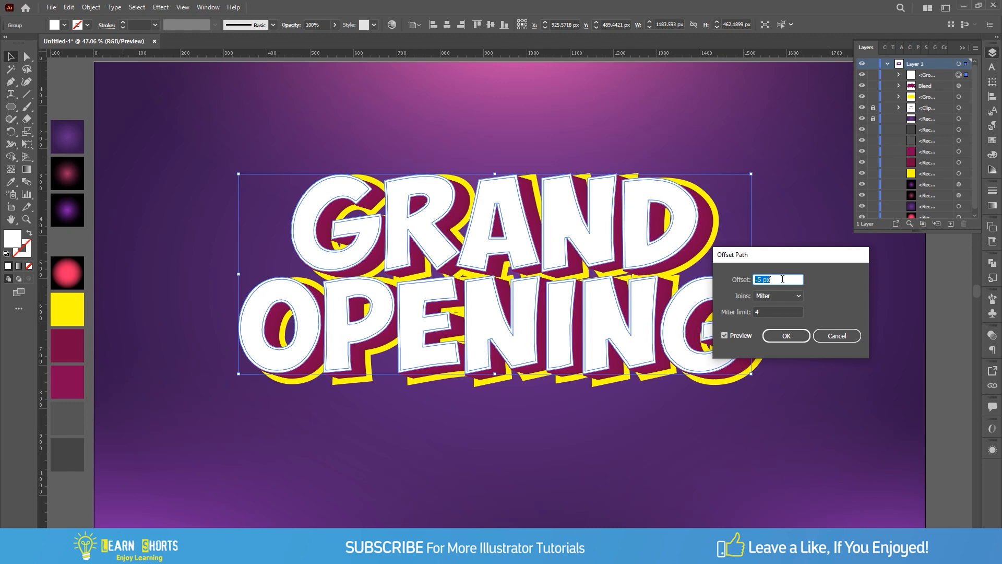
{"action": "left_click", "coordinate": [786, 336]}
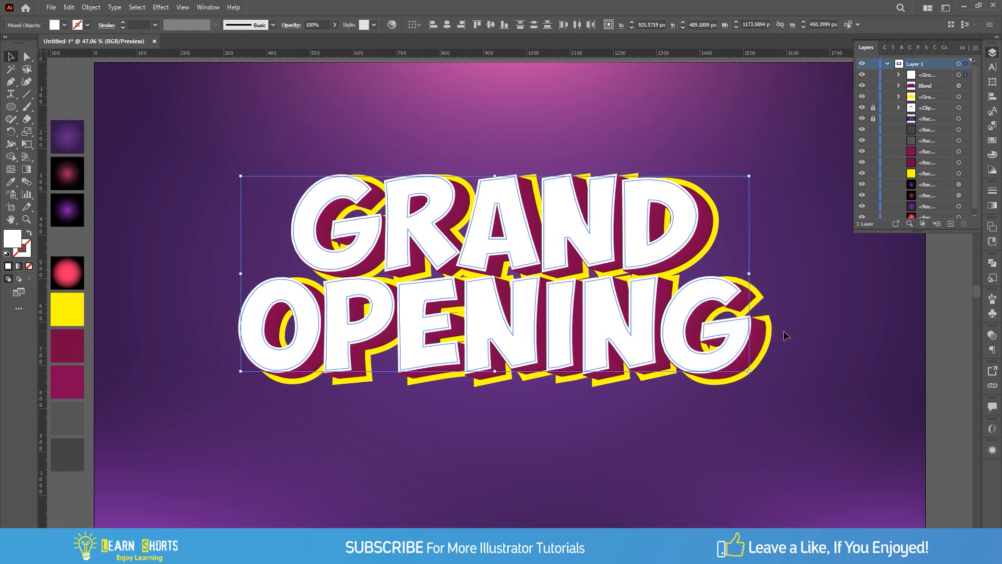
Fill the inset letter shapes with the bright red-to-black radial gradient sampled from the swatch above the yellow square, and deselect them
{"action": "key", "text": "i"}
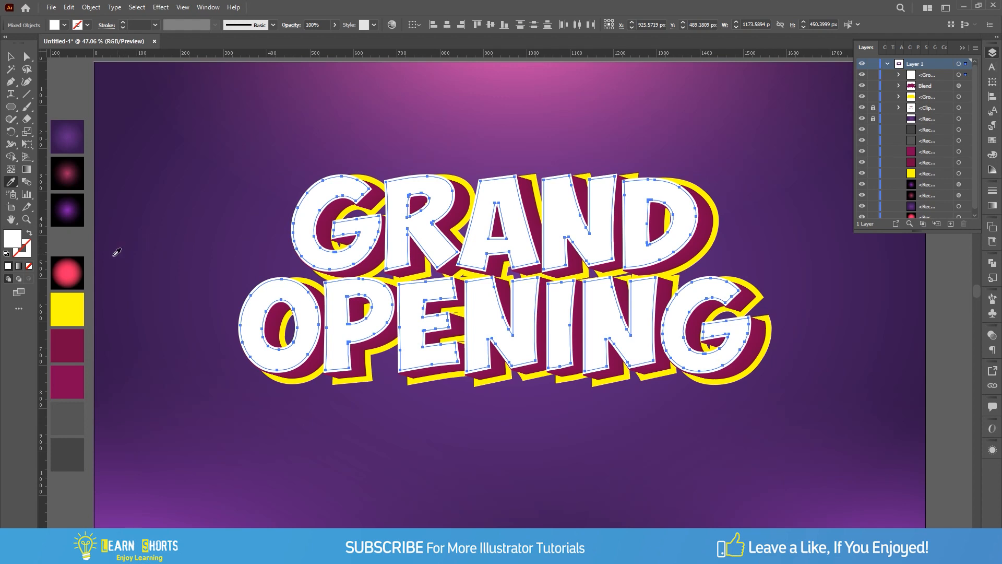
{"action": "left_click", "coordinate": [80, 266]}
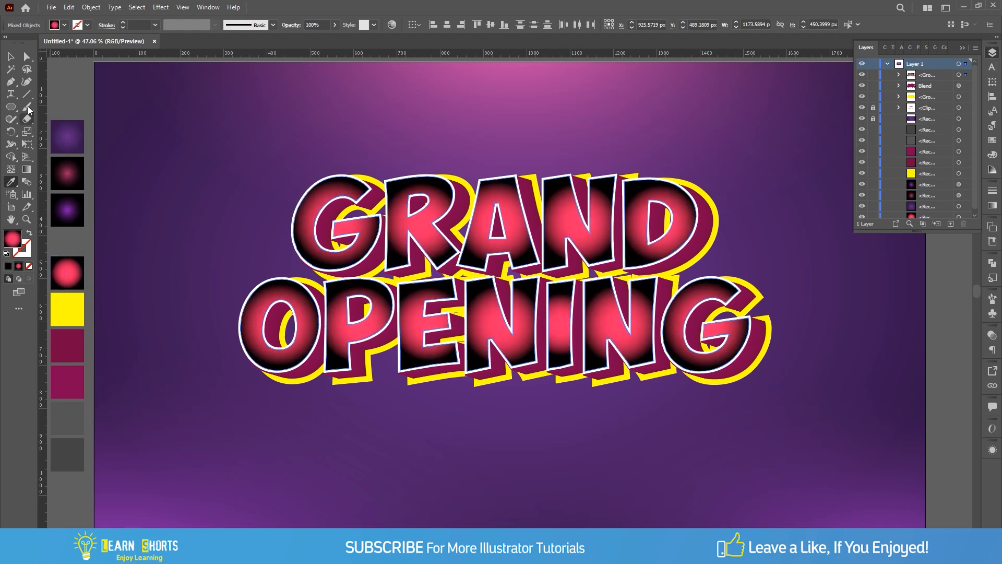
{"action": "left_click", "coordinate": [10, 61]}
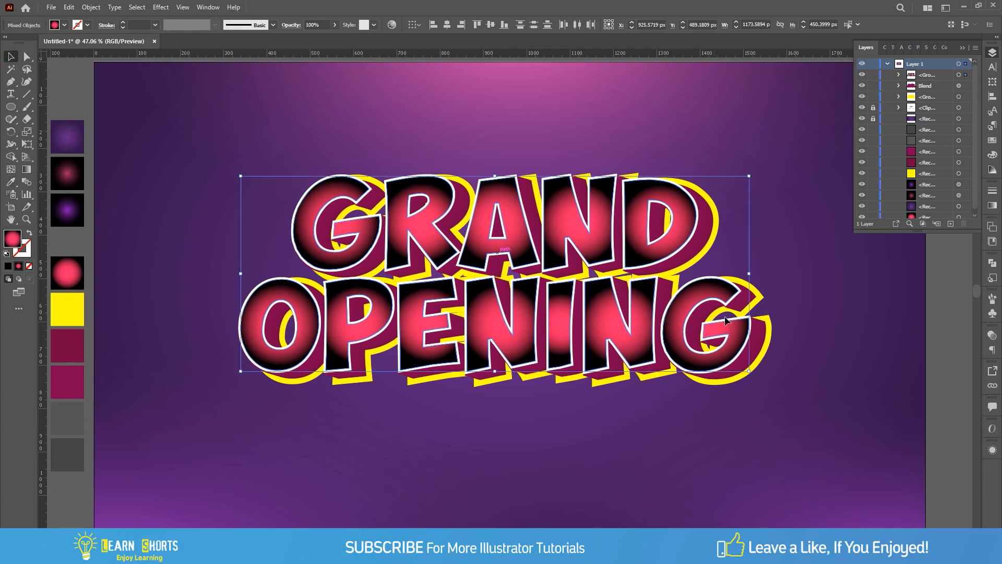
{"action": "left_click", "coordinate": [937, 360]}
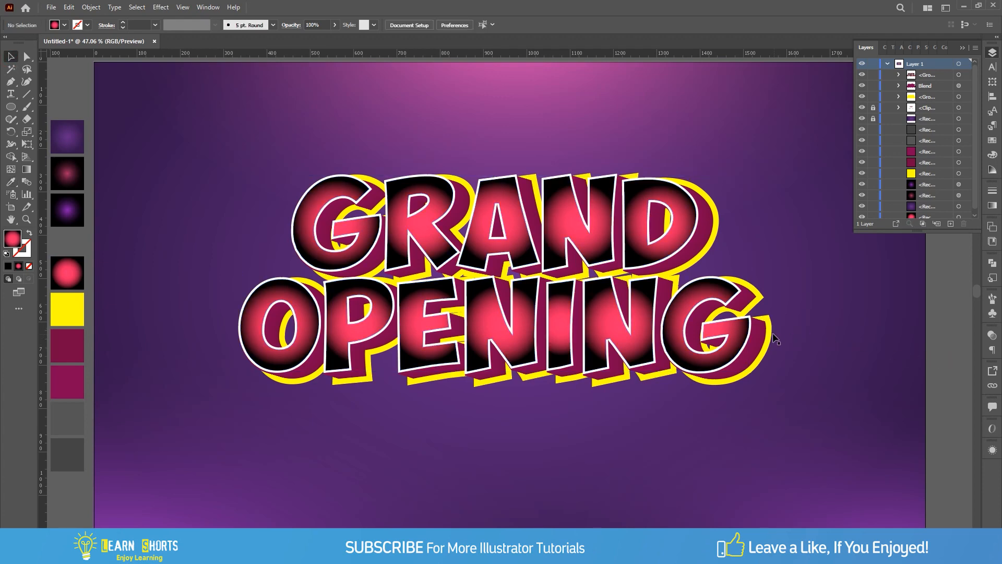
{"action": "scroll", "coordinate": [776, 338], "scroll_direction": "up", "scroll_amount": 8}
{"action": "key", "text": "a"}
{"action": "left_click_drag", "start_coordinate": [687, 287], "coordinate": [699, 321]}
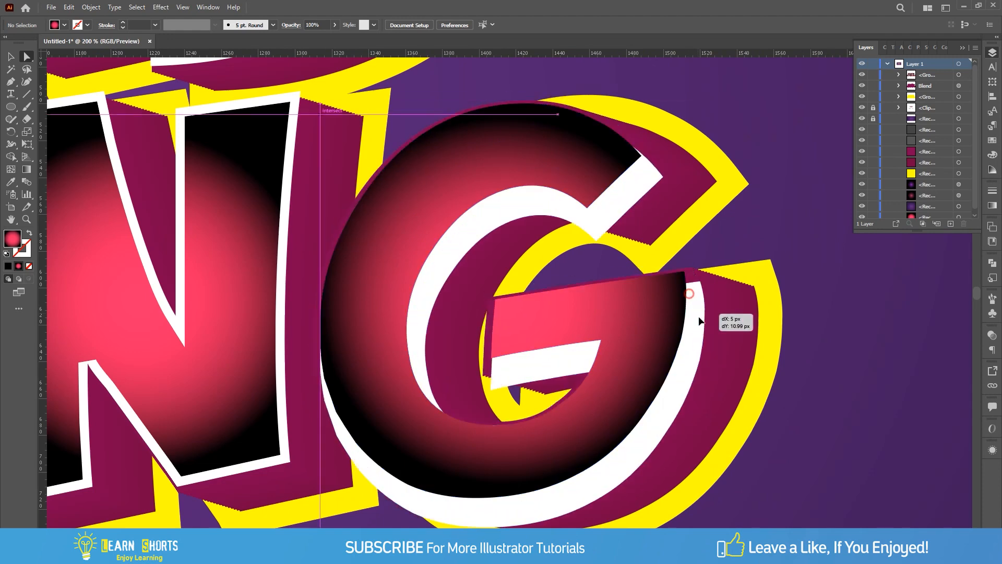
{"action": "key", "text": "Delete"}
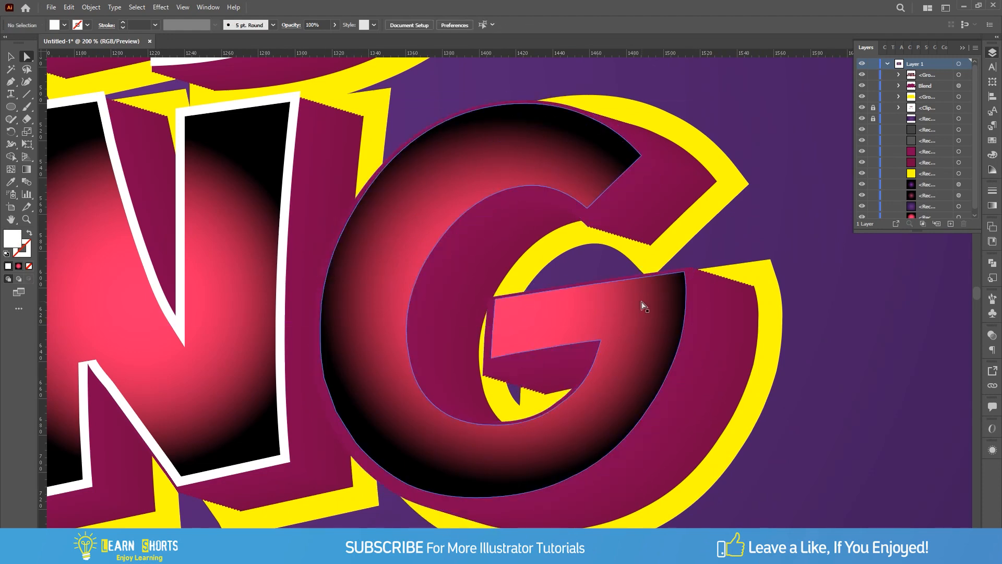
{"action": "key", "text": "ctrl+z"}
{"action": "key", "text": "ctrl+z"}
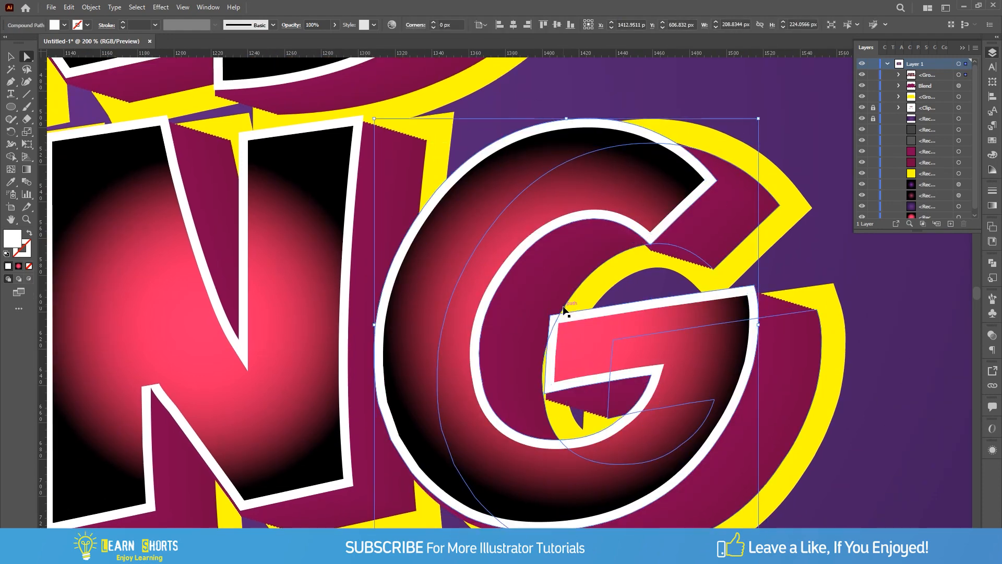
{"action": "key", "text": "ctrl+0"}
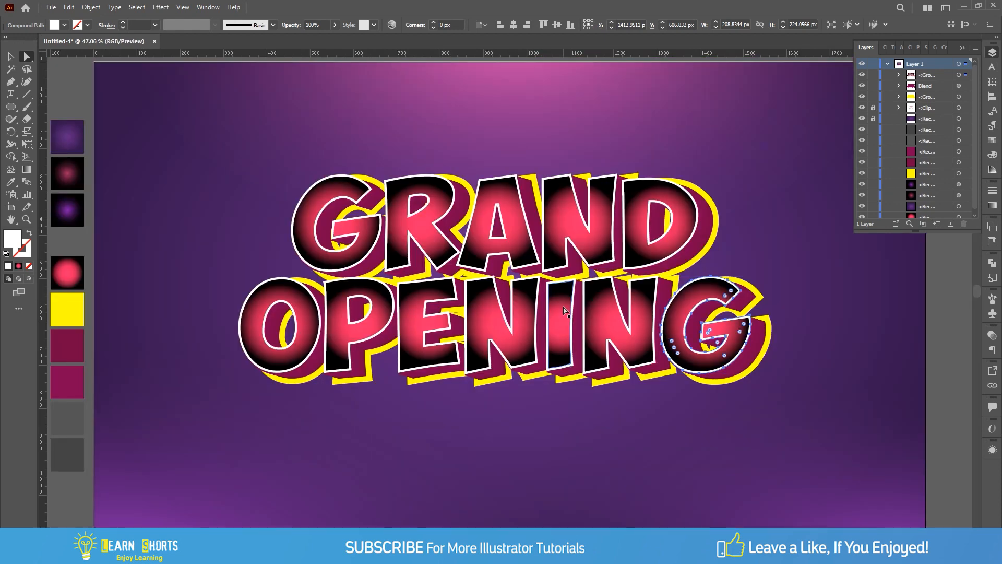
{"action": "key", "text": "v"}
{"action": "left_click", "coordinate": [948, 338]}
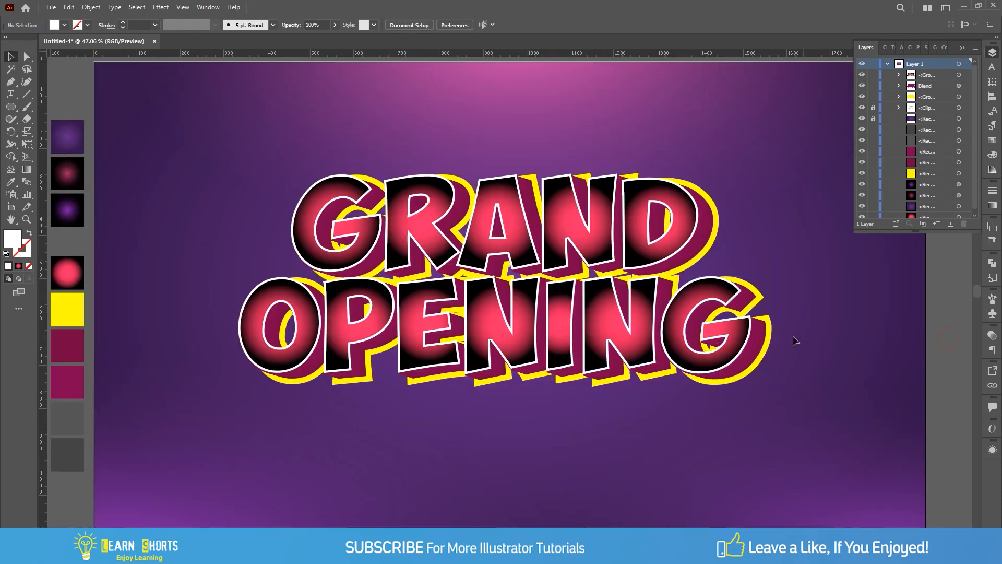
Ungroup the front-face GRAND OPENING letters so the gradient shapes and white shapes are separate, then deselect them
{"action": "left_click", "coordinate": [741, 334]}
{"action": "key", "text": "a"}
{"action": "left_click", "coordinate": [945, 368]}
{"action": "key", "text": "v"}
{"action": "right_click", "coordinate": [732, 331]}
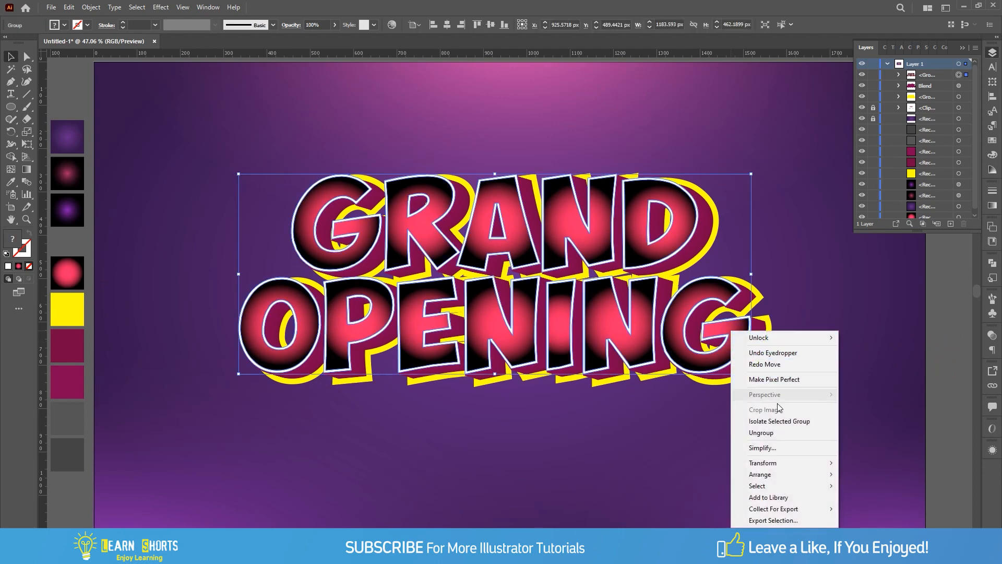
{"action": "left_click", "coordinate": [761, 432]}
{"action": "left_click", "coordinate": [819, 369]}
Select only the red-to-black gradient letter shapes of both words, without the white shapes beneath, and group them
{"action": "left_click", "coordinate": [744, 342]}
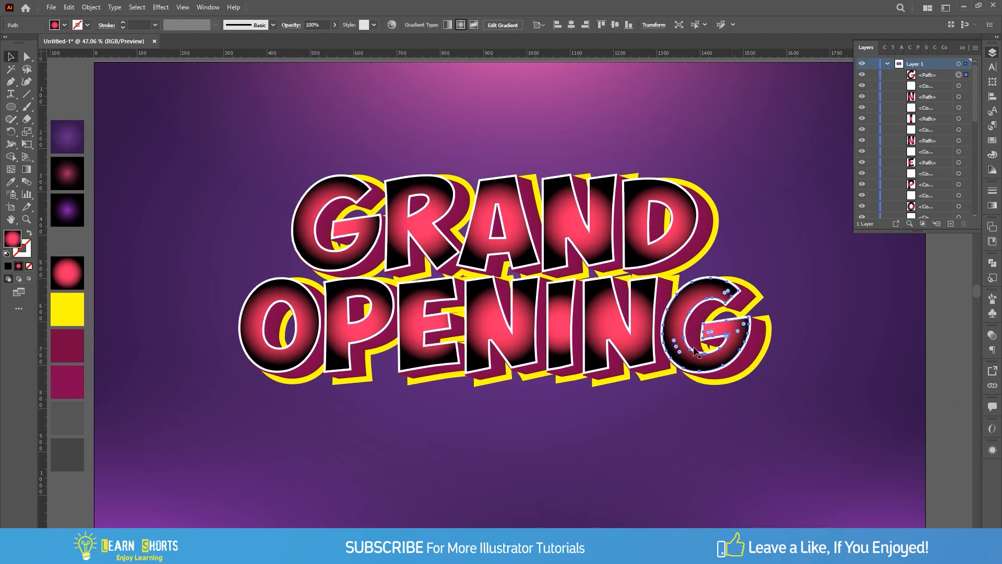
{"action": "left_click", "coordinate": [608, 334], "text": "shift"}
{"action": "left_click", "coordinate": [564, 341], "text": "shift"}
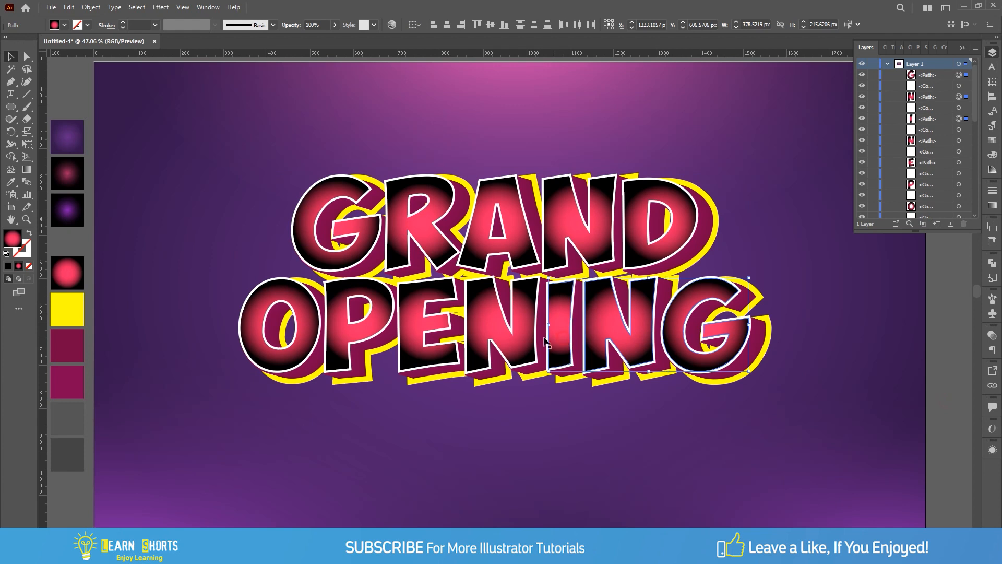
{"action": "left_click", "coordinate": [478, 327], "text": "shift"}
{"action": "left_click", "coordinate": [421, 340], "text": "shift"}
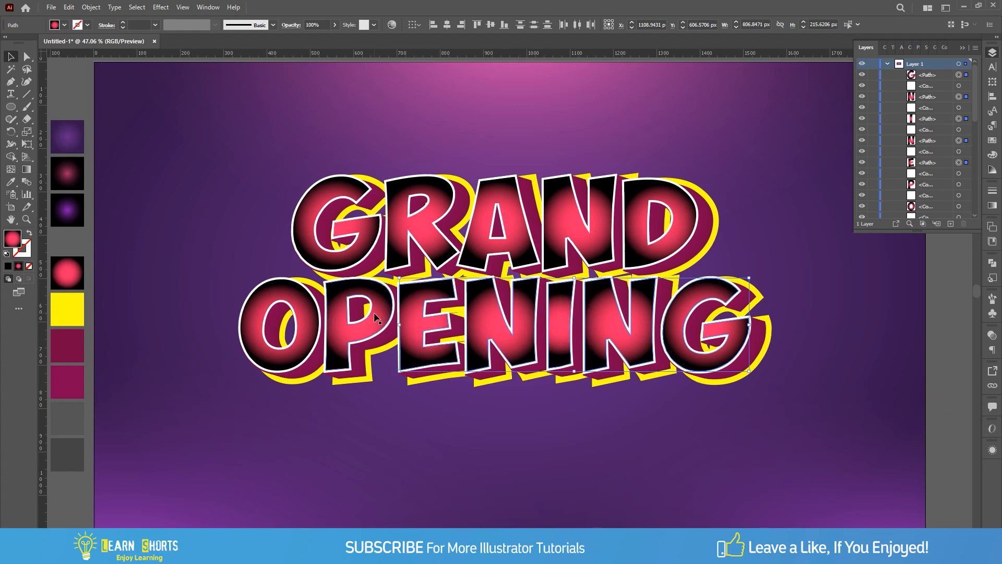
{"action": "left_click", "coordinate": [347, 334], "text": "shift"}
{"action": "left_click", "coordinate": [272, 345], "text": "shift"}
{"action": "left_click", "coordinate": [308, 231], "text": "shift"}
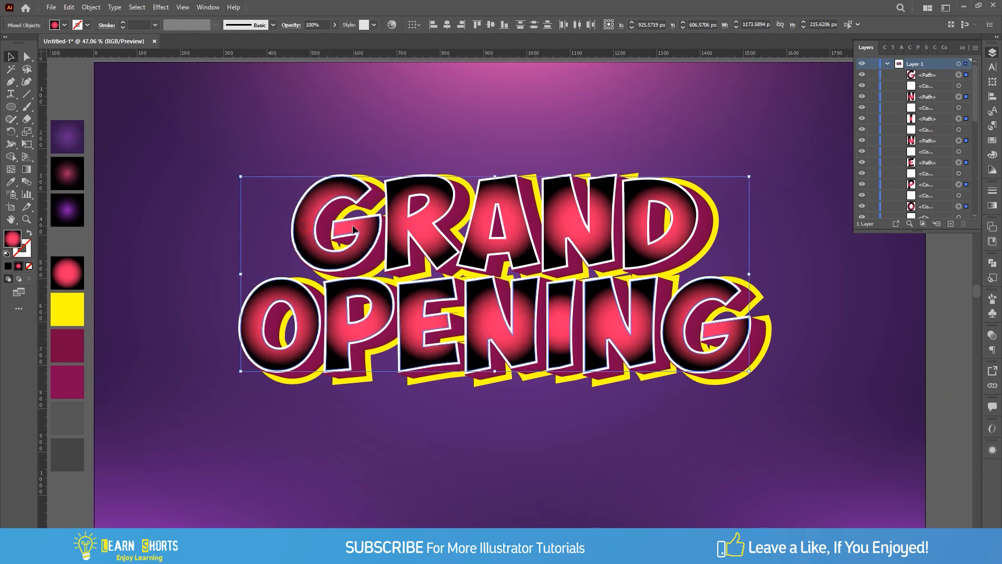
{"action": "left_click", "coordinate": [405, 235], "text": "shift"}
{"action": "left_click", "coordinate": [478, 243], "text": "shift"}
{"action": "left_click", "coordinate": [558, 246], "text": "shift"}
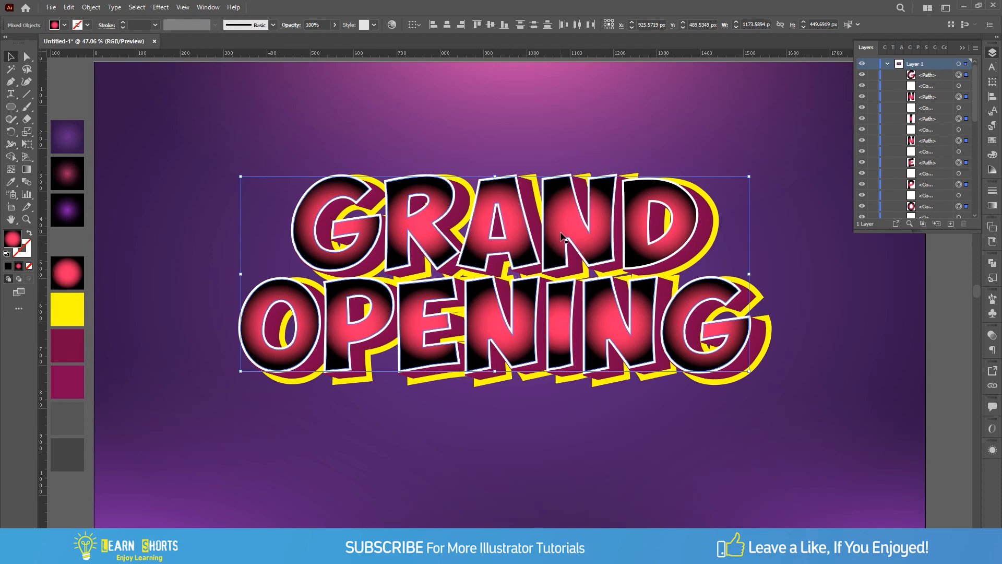
{"action": "left_click", "coordinate": [642, 235], "text": "shift"}
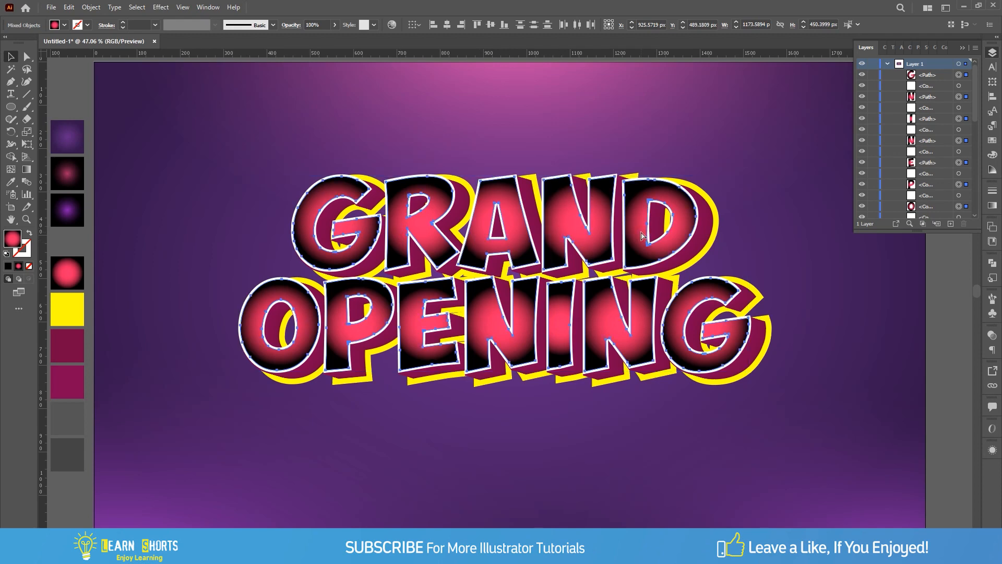
{"action": "key", "text": "ctrl+g"}
{"action": "left_click_drag", "start_coordinate": [641, 231], "coordinate": [613, 248]}
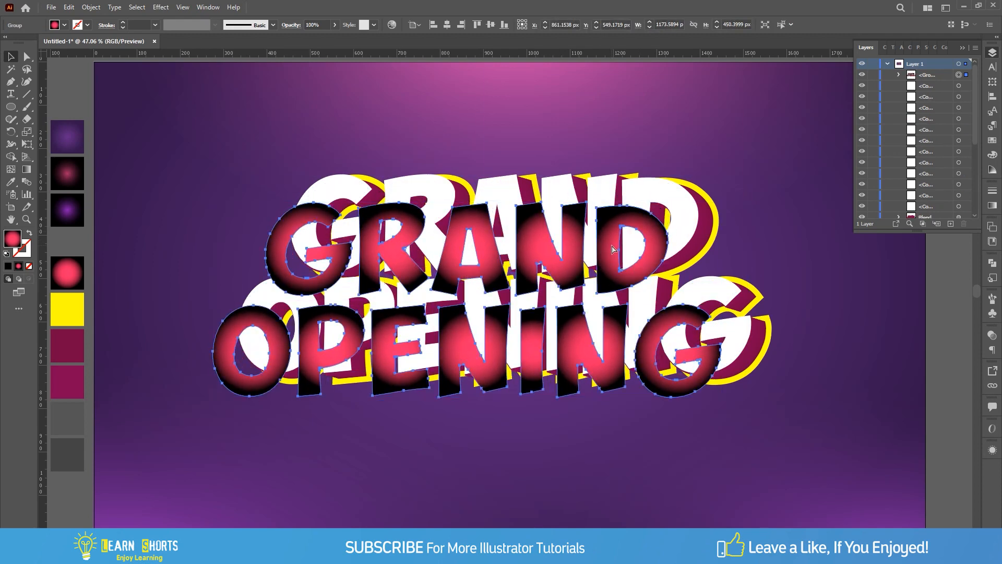
{"action": "key", "text": "ctrl+z"}
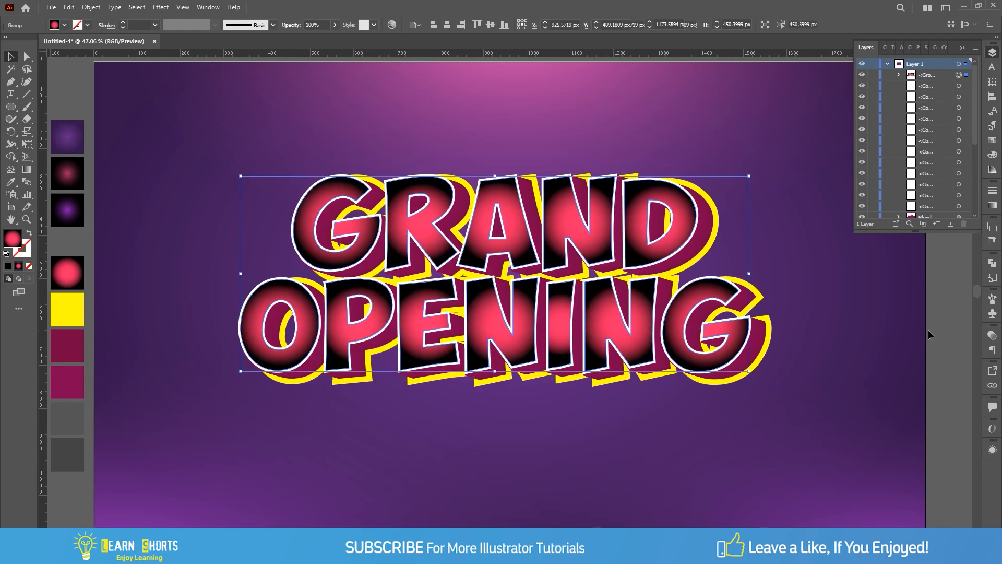
{"action": "left_click", "coordinate": [928, 330]}
Enlarge the radial gradient on the D of GRAND so the red covers most of the letter
{"action": "key", "text": "a"}
{"action": "left_click", "coordinate": [689, 222]}
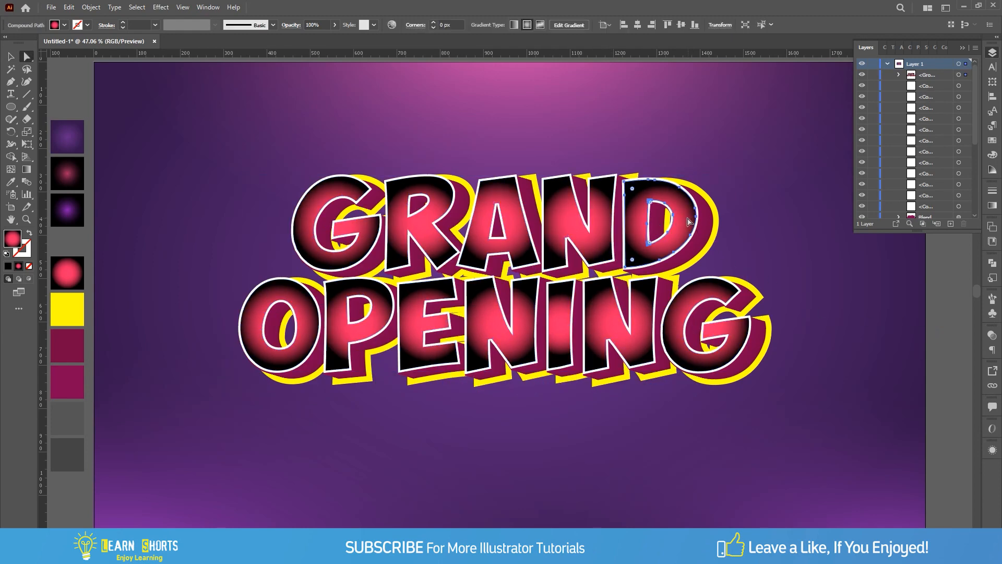
{"action": "left_click", "coordinate": [26, 169]}
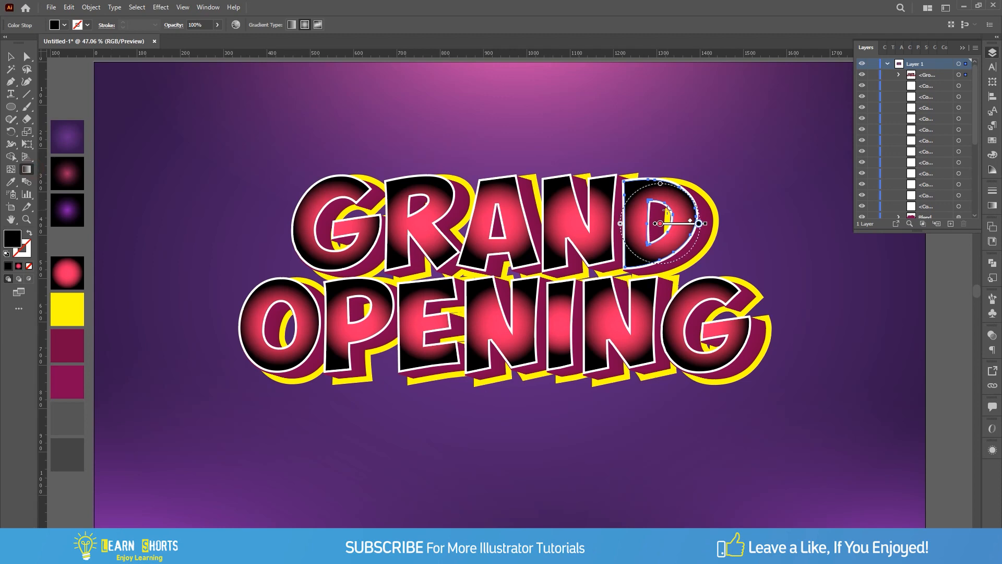
{"action": "scroll", "coordinate": [667, 214], "scroll_direction": "up", "scroll_amount": 2}
{"action": "mouse_move", "coordinate": [652, 216]}
{"action": "left_mouse_down"}
{"action": "mouse_move", "coordinate": [710, 222]}
{"action": "mouse_move", "coordinate": [741, 205]}
{"action": "mouse_move", "coordinate": [680, 216]}
{"action": "left_mouse_up"}
Enlarge the radial gradient on the N of GRAND well past the letter's edges so it is almost fully red
{"action": "key", "text": "a"}
{"action": "left_click", "coordinate": [507, 236]}
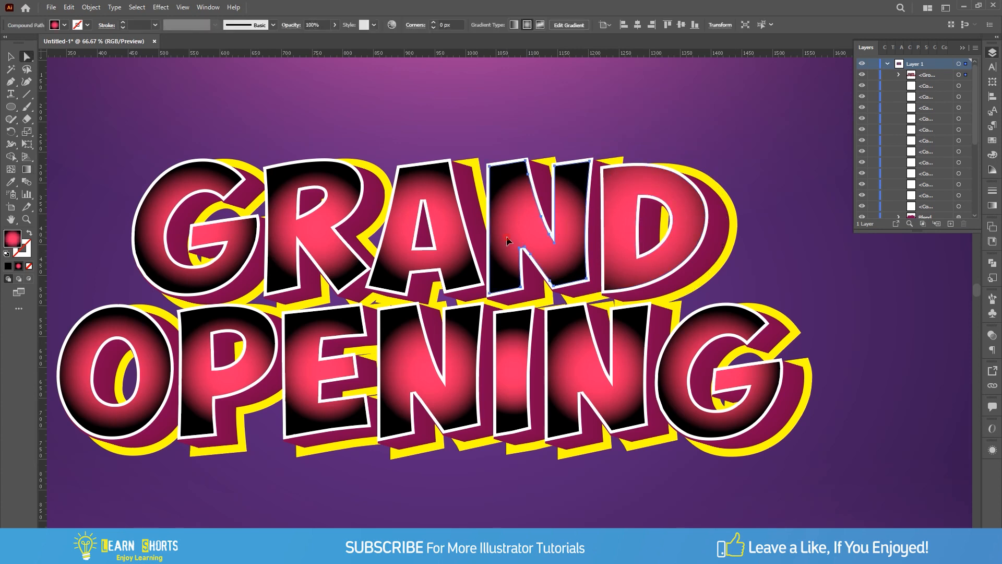
{"action": "left_click", "coordinate": [26, 170]}
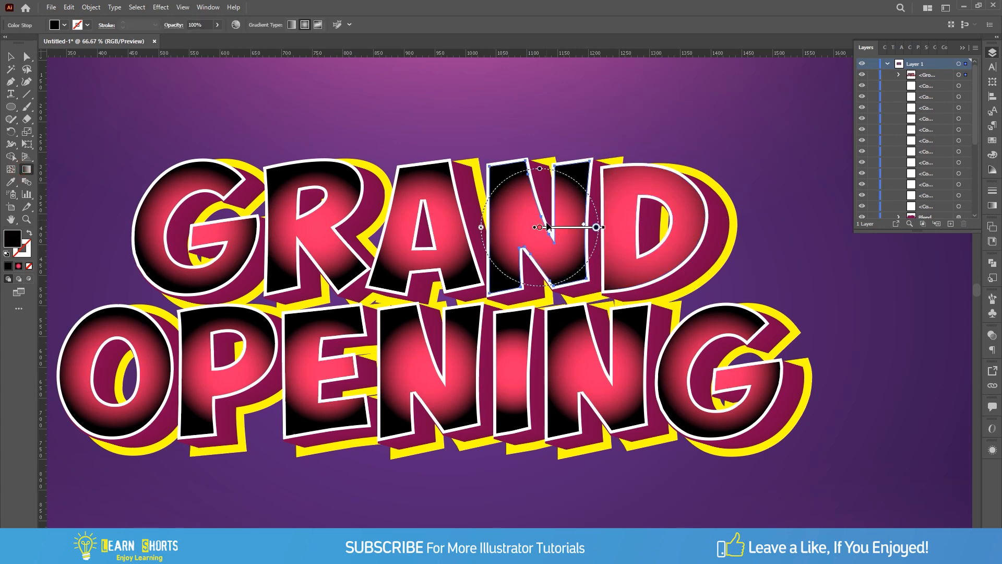
{"action": "left_click_drag", "start_coordinate": [596, 227], "coordinate": [650, 217]}
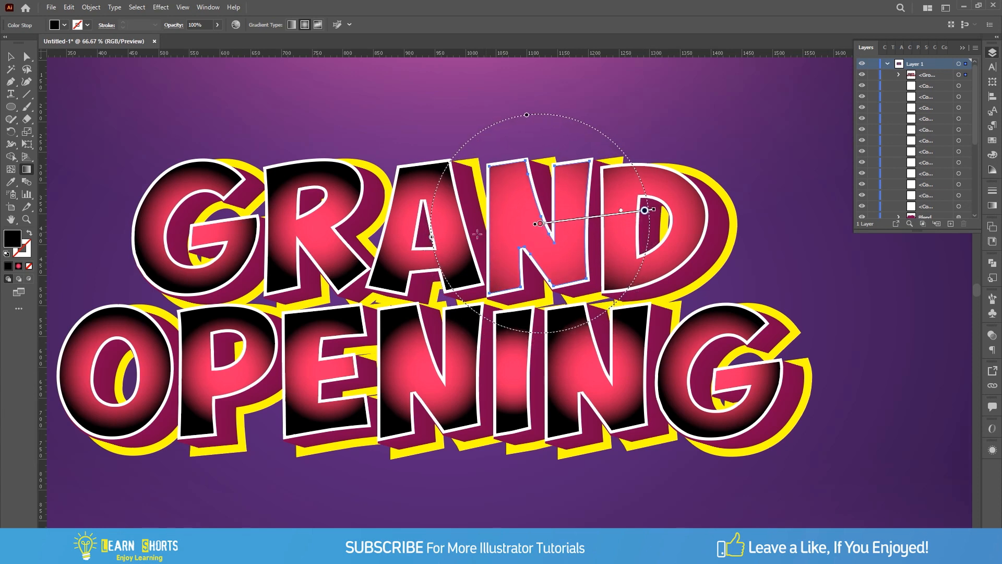
Redraw the radial gradient on the A of GRAND from the letter's centre out to the middle of the N
{"action": "key", "text": "a"}
{"action": "left_click", "coordinate": [459, 240]}
{"action": "left_click", "coordinate": [26, 169]}
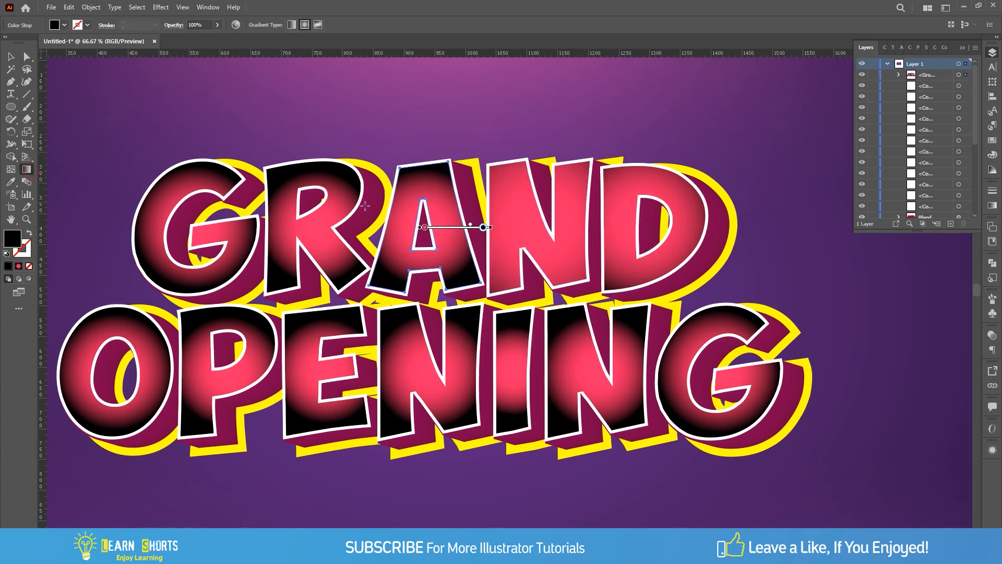
{"action": "left_click_drag", "start_coordinate": [422, 236], "coordinate": [534, 229]}
Redraw the radial gradient on the R of GRAND from the letter's centre out to the middle of the A
{"action": "key", "text": "a"}
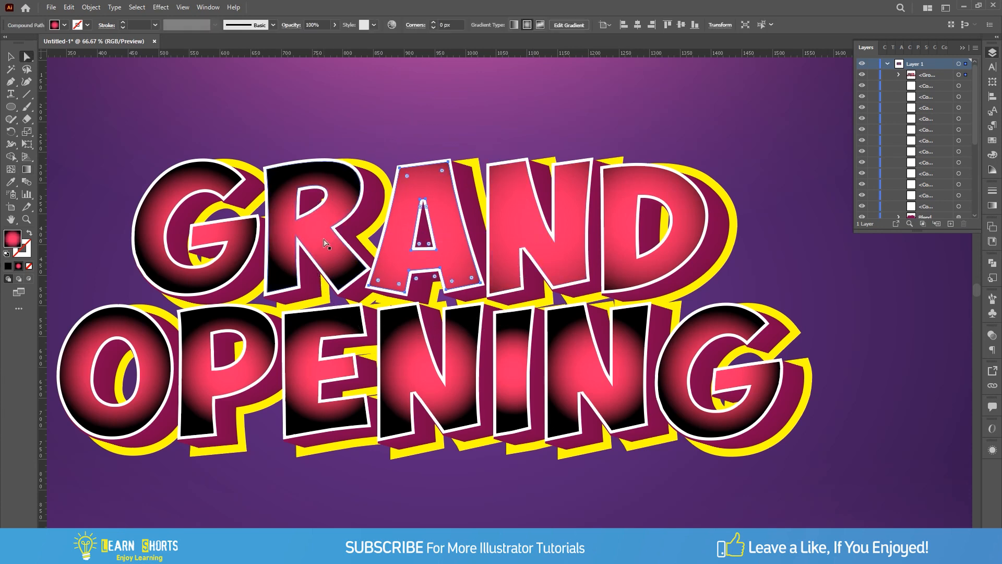
{"action": "left_click", "coordinate": [324, 242]}
{"action": "left_click", "coordinate": [29, 170]}
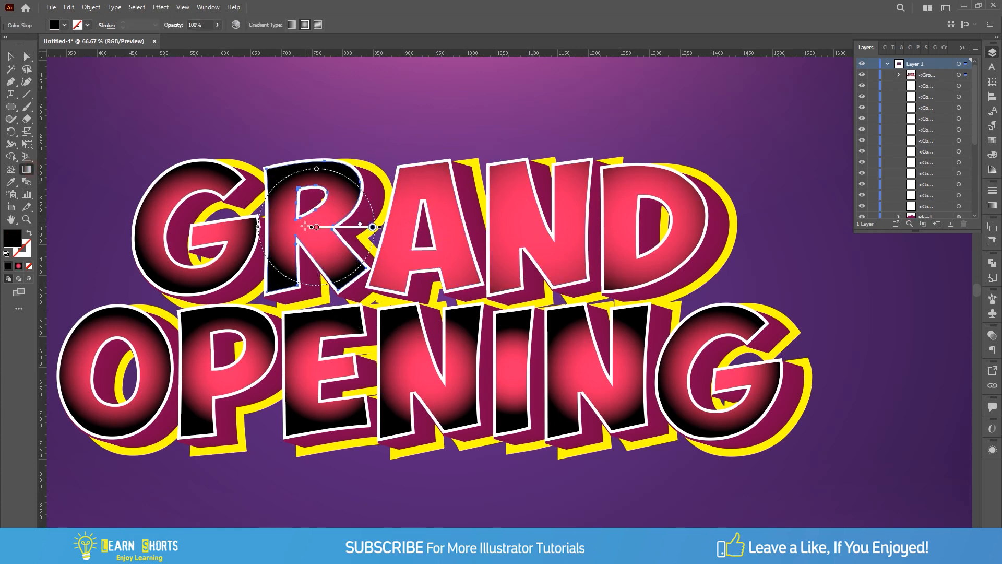
{"action": "left_click_drag", "start_coordinate": [305, 233], "coordinate": [429, 234]}
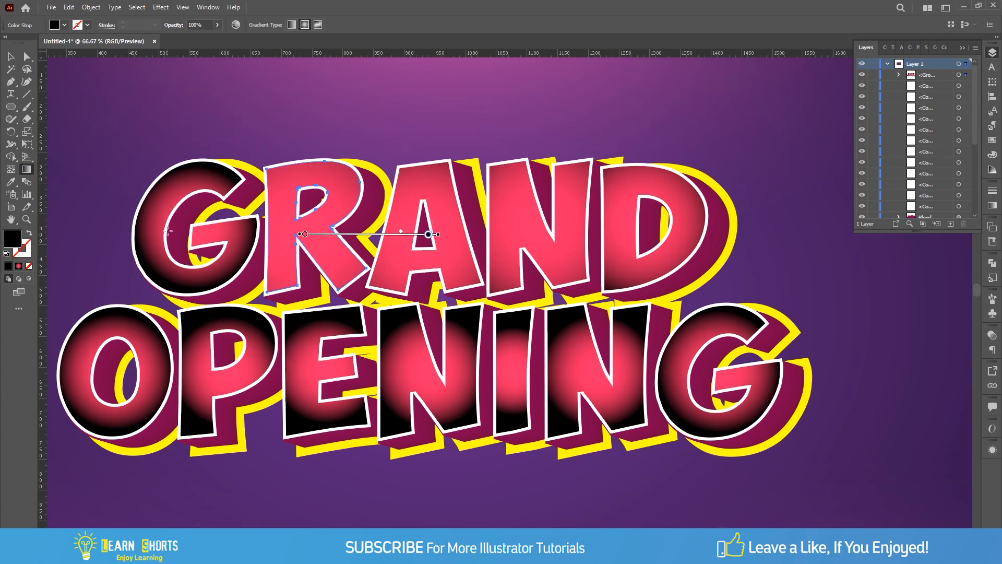
Redraw the radial gradient on the G of GRAND from inside the letter out to the edge of the R
{"action": "key", "text": "a"}
{"action": "left_click", "coordinate": [152, 235]}
{"action": "left_click", "coordinate": [26, 170]}
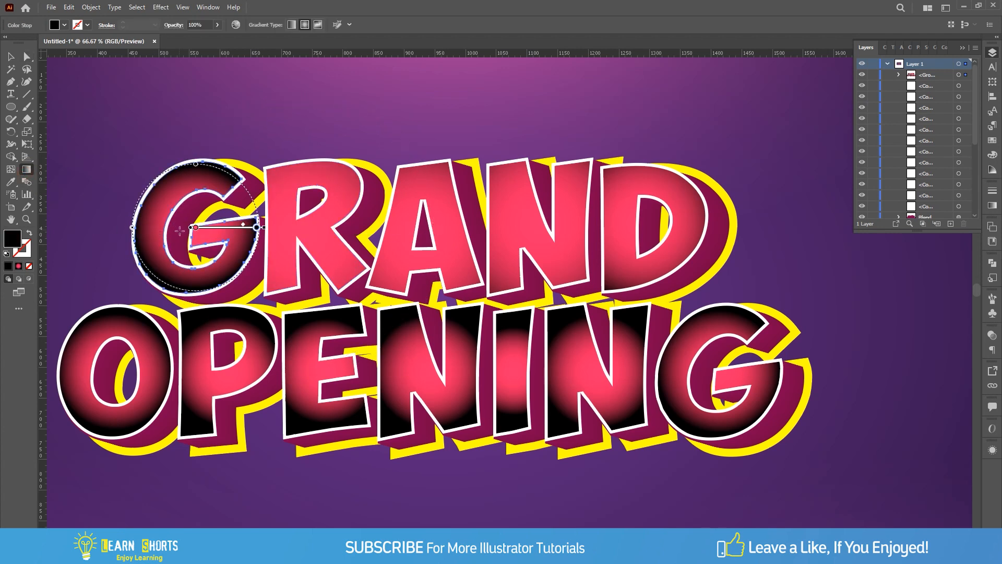
{"action": "mouse_move", "coordinate": [185, 235]}
{"action": "left_mouse_down"}
{"action": "mouse_move", "coordinate": [302, 223]}
{"action": "mouse_move", "coordinate": [249, 222]}
{"action": "mouse_move", "coordinate": [266, 220]}
{"action": "left_mouse_up"}
Shift the gradient midpoint on the R of GRAND slightly toward the gradient's centre to darken the letter's edges
{"action": "key", "text": "a"}
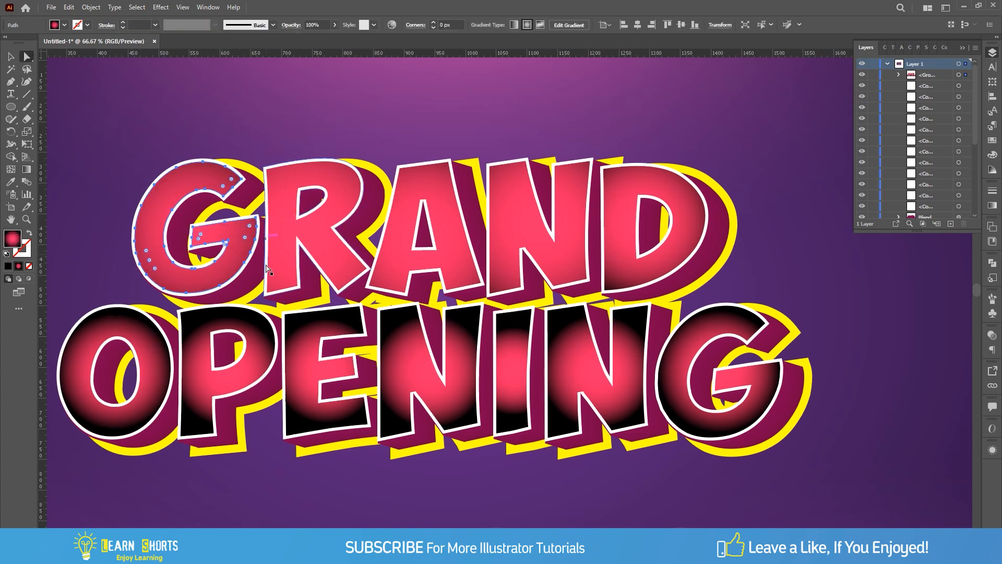
{"action": "left_click_drag", "start_coordinate": [278, 283], "coordinate": [339, 239]}
{"action": "left_click", "coordinate": [343, 220]}
{"action": "key", "text": "g"}
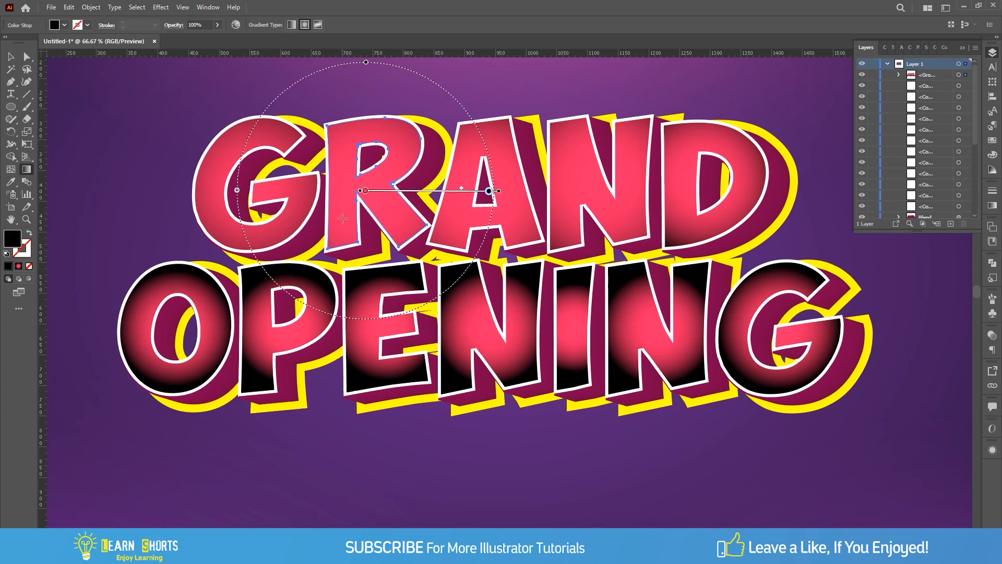
{"action": "left_click_drag", "start_coordinate": [461, 189], "coordinate": [450, 189]}
Redraw the radial gradient on the O of OPENING from its centre past the letter's edge and recentre it
{"action": "key", "text": "a"}
{"action": "left_click", "coordinate": [222, 299]}
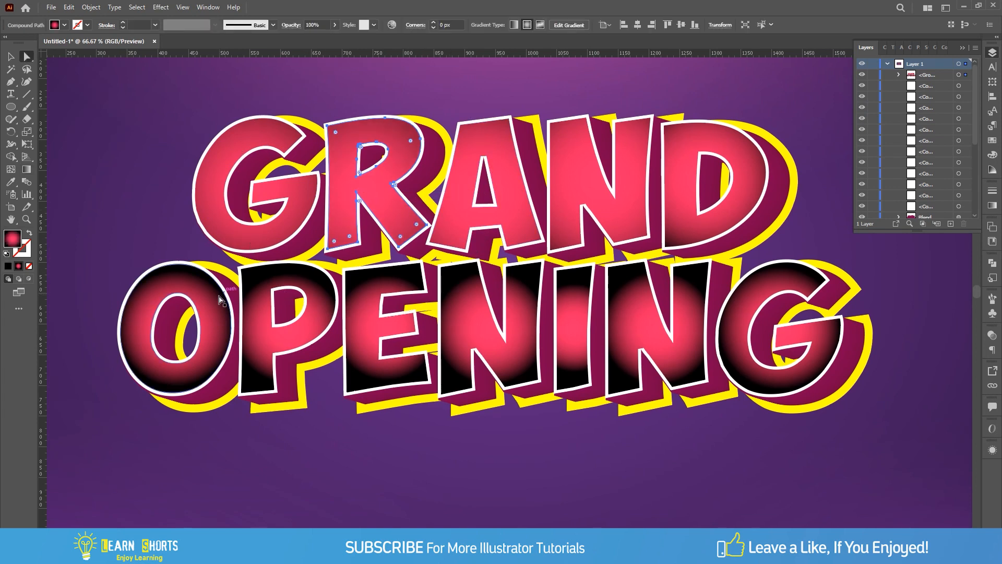
{"action": "key", "text": "g"}
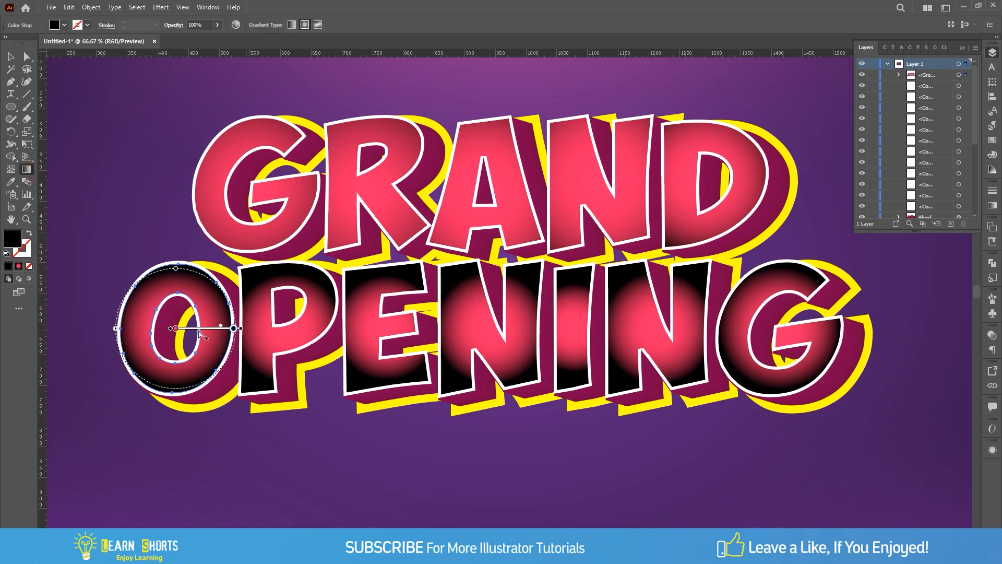
{"action": "left_click", "coordinate": [183, 330]}
{"action": "key", "text": "ctrl+z"}
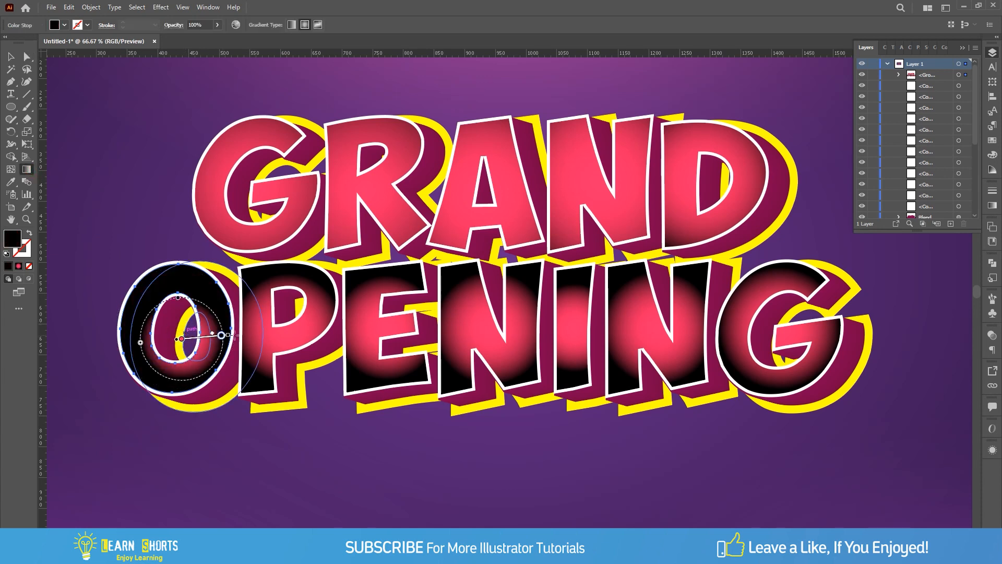
{"action": "left_click_drag", "start_coordinate": [182, 338], "coordinate": [268, 338]}
{"action": "left_click_drag", "start_coordinate": [204, 341], "coordinate": [205, 330]}
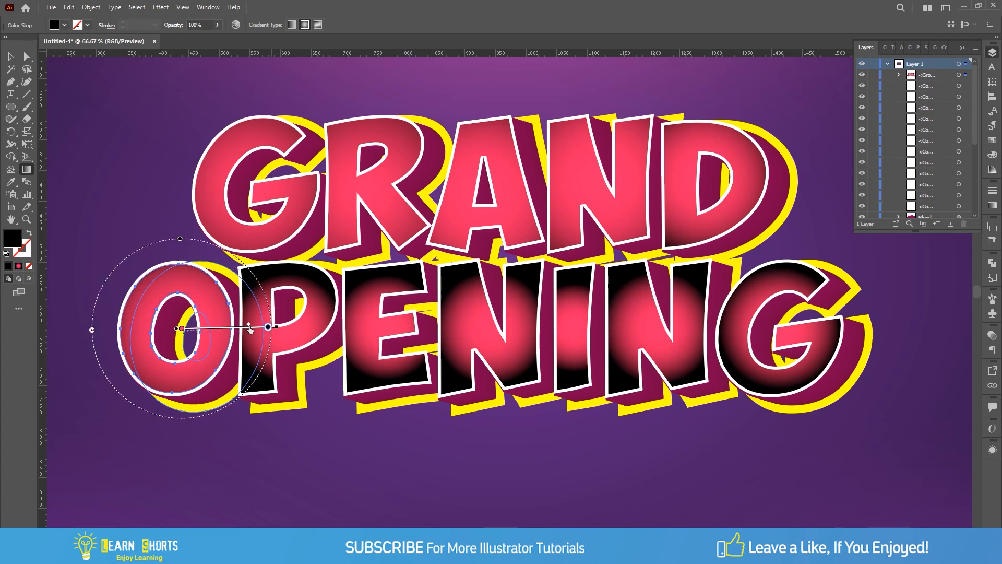
Redraw the radial gradient on the P of OPENING from its bowl out to the E, then nudge its centre
{"action": "key", "text": "a"}
{"action": "left_click", "coordinate": [288, 338]}
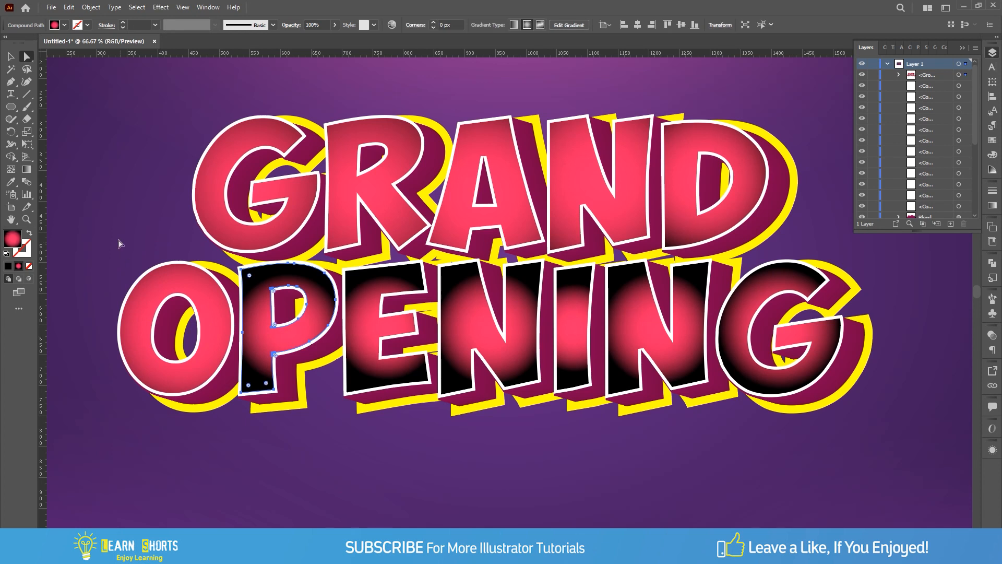
{"action": "left_click", "coordinate": [31, 171]}
{"action": "left_click_drag", "start_coordinate": [288, 310], "coordinate": [378, 298]}
{"action": "left_click_drag", "start_coordinate": [313, 308], "coordinate": [303, 317]}
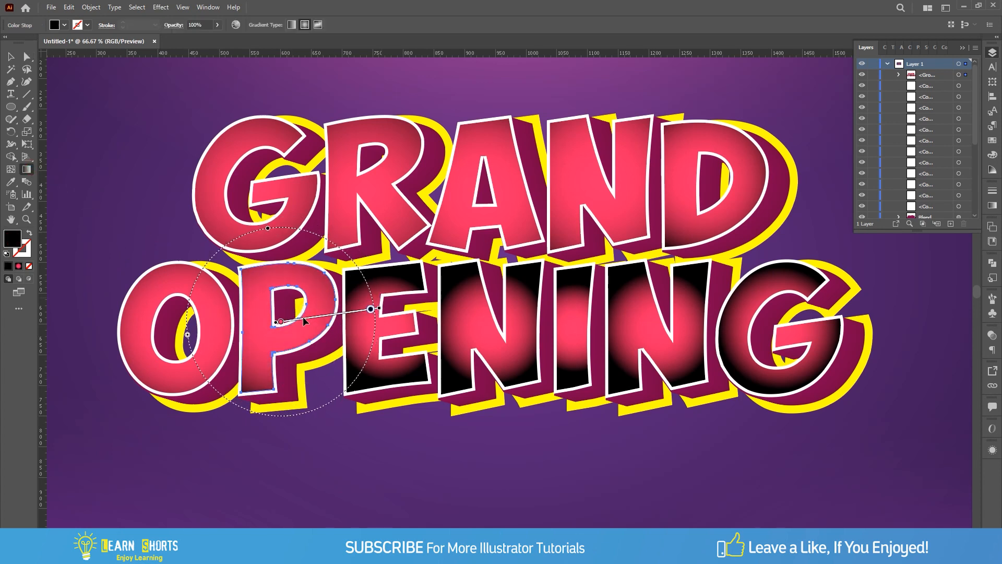
Enlarge the radial gradient on the first E of OPENING beyond the letter so the red fills most of it
{"action": "key", "text": "a"}
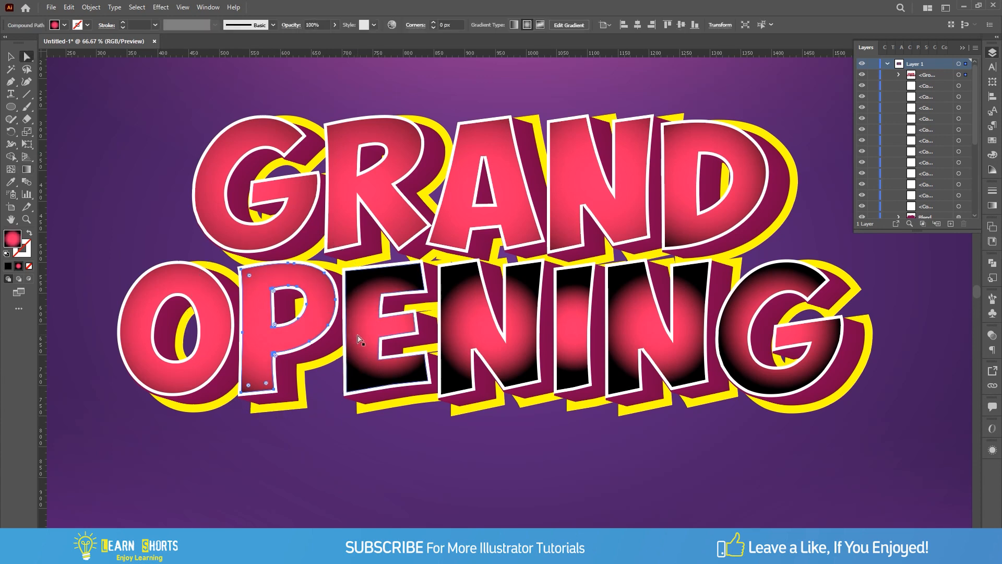
{"action": "left_click", "coordinate": [359, 334]}
{"action": "left_click", "coordinate": [26, 170]}
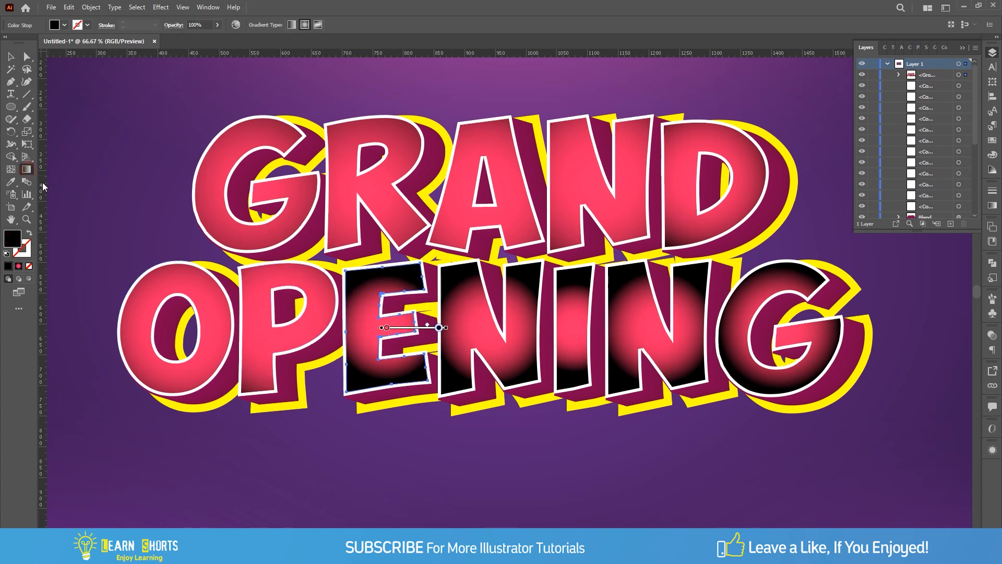
{"action": "mouse_move", "coordinate": [375, 328]}
{"action": "left_mouse_down"}
{"action": "mouse_move", "coordinate": [476, 320]}
{"action": "mouse_move", "coordinate": [439, 319]}
{"action": "left_mouse_up"}
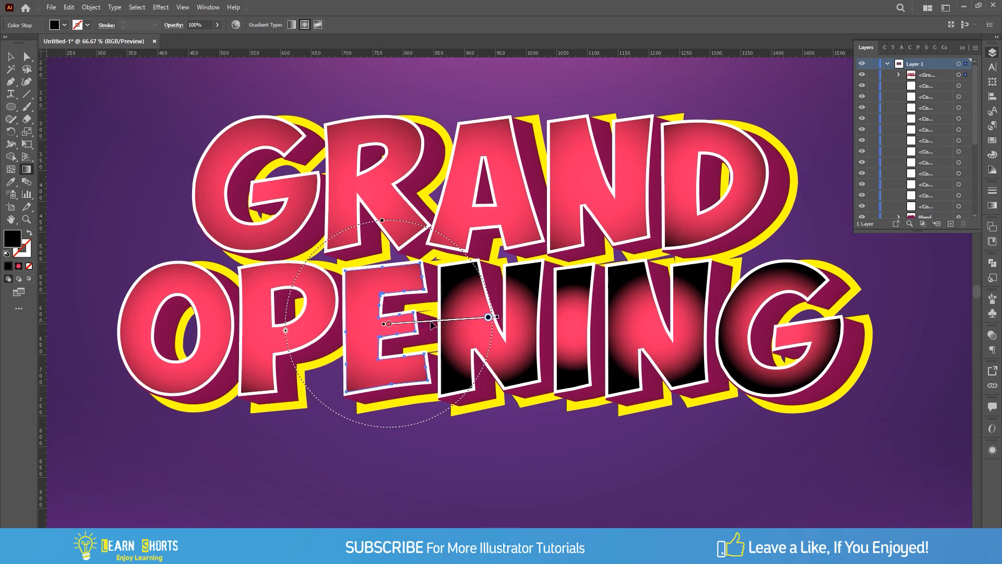
Redraw the radial gradient on the first N of OPENING from its centre out past the neighbouring I
{"action": "key", "text": "a"}
{"action": "left_click", "coordinate": [457, 302]}
{"action": "left_click", "coordinate": [26, 169]}
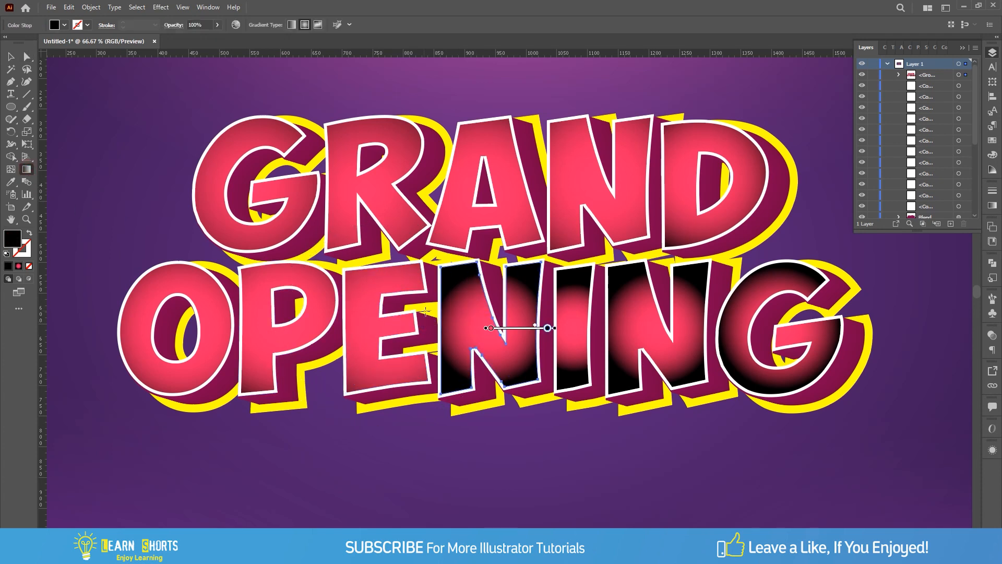
{"action": "left_click_drag", "start_coordinate": [491, 321], "coordinate": [604, 309]}
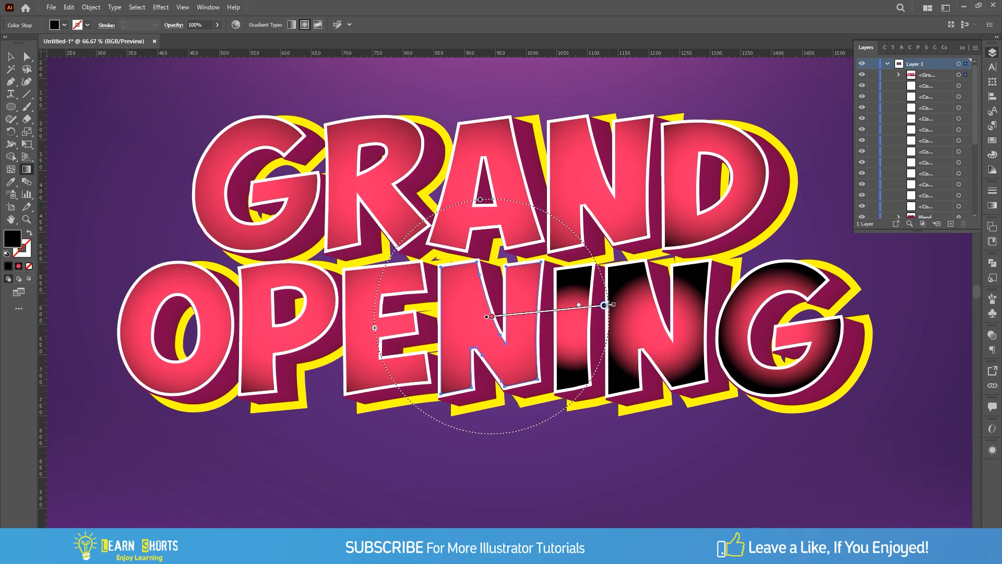
Redraw the radial gradient on the I of OPENING from its centre to the middle of the second N
{"action": "key", "text": "a"}
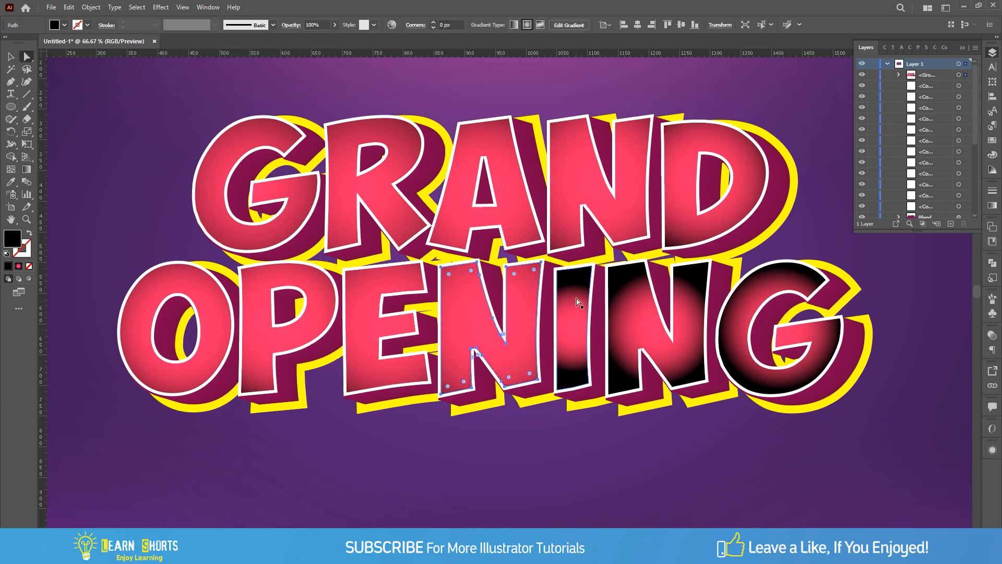
{"action": "left_click", "coordinate": [576, 301]}
{"action": "left_click", "coordinate": [26, 169]}
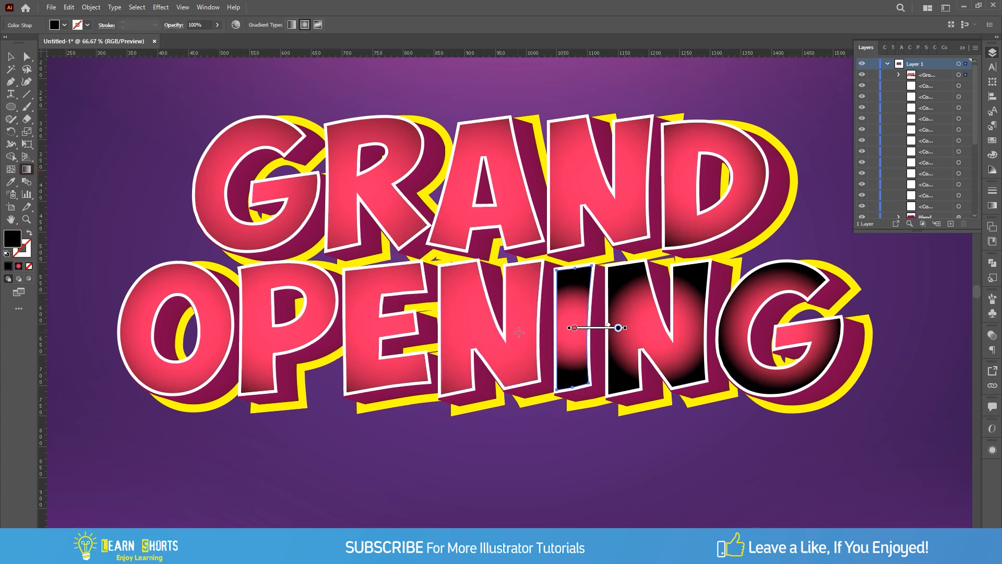
{"action": "left_click_drag", "start_coordinate": [569, 316], "coordinate": [663, 315]}
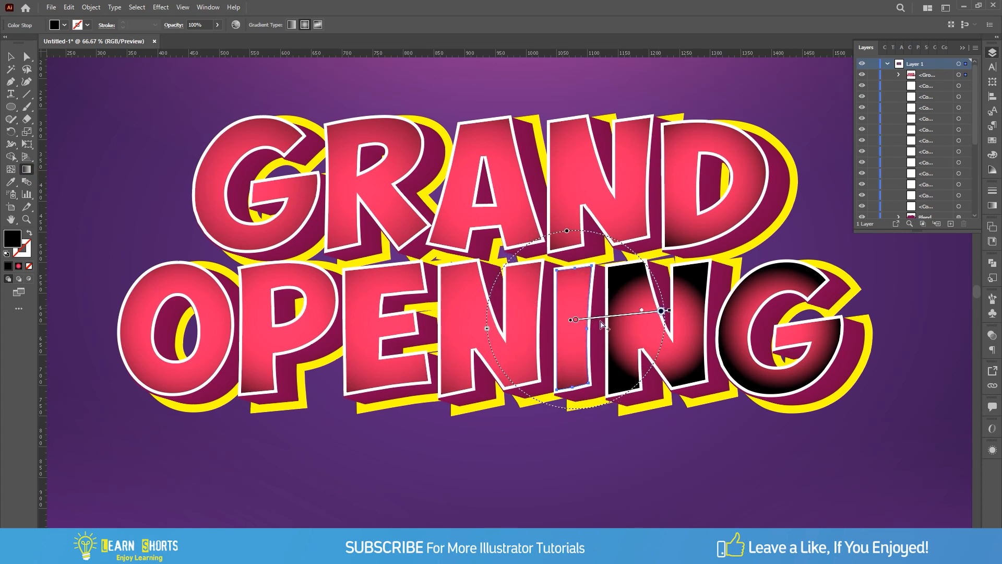
Redraw the radial gradient on the second N of OPENING from its centre out into the final G
{"action": "key", "text": "a"}
{"action": "left_click", "coordinate": [636, 337]}
{"action": "left_click", "coordinate": [26, 169]}
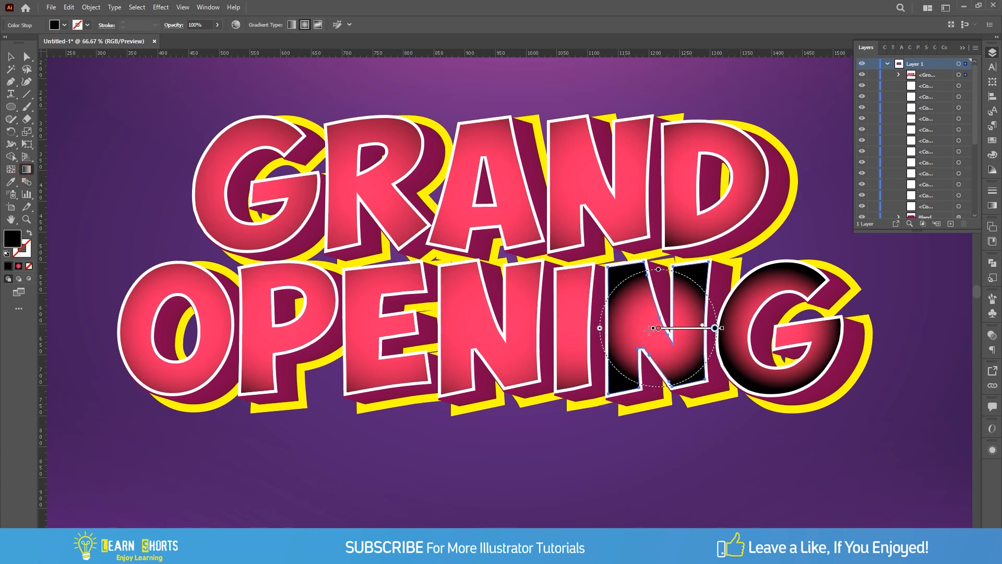
{"action": "left_click_drag", "start_coordinate": [658, 333], "coordinate": [774, 327]}
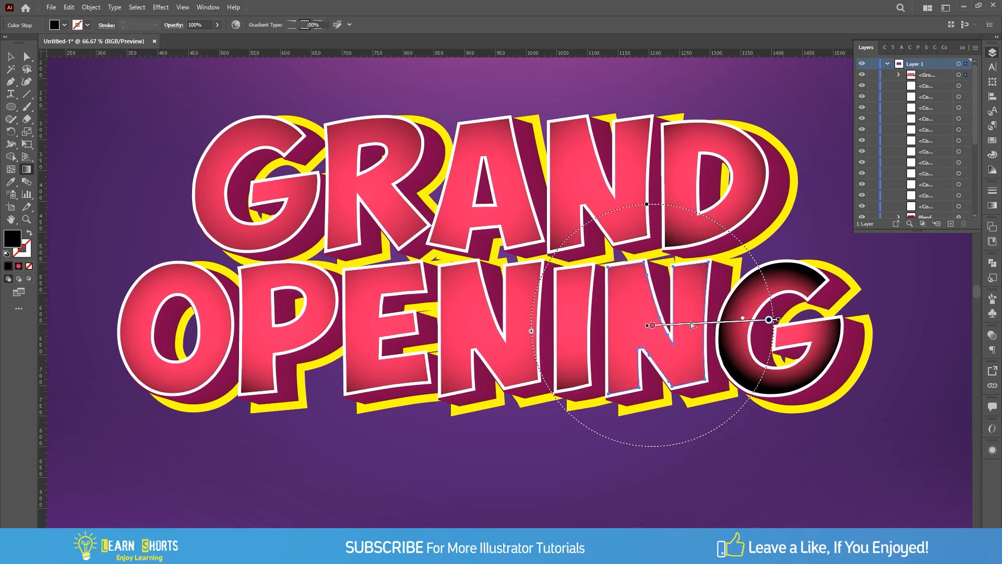
Redraw the radial gradient on the G of OPENING past its outer edge, shift its midpoint outward, and deselect the letter
{"action": "key", "text": "a"}
{"action": "left_click", "coordinate": [737, 322]}
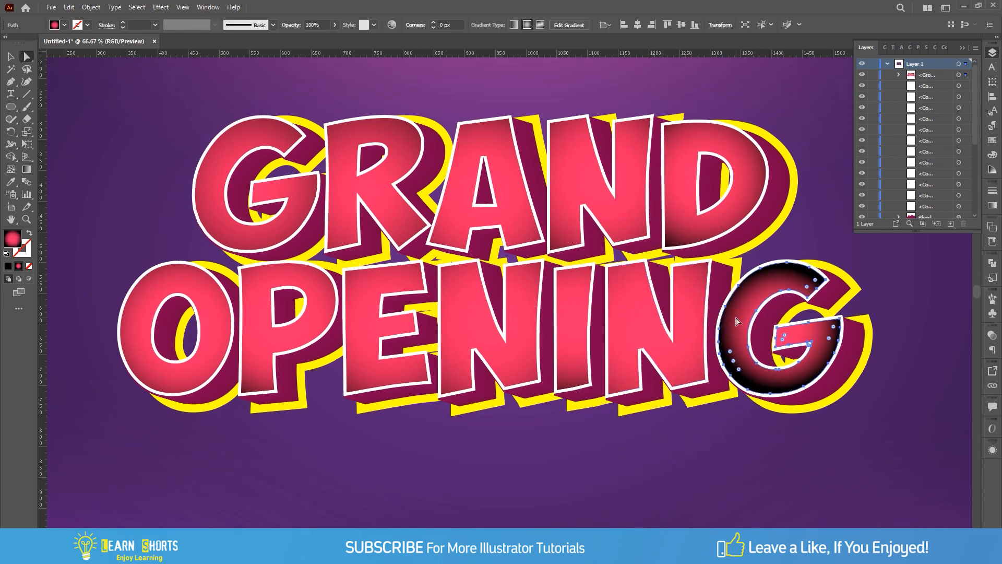
{"action": "left_click", "coordinate": [27, 169]}
{"action": "left_click_drag", "start_coordinate": [777, 349], "coordinate": [877, 333]}
{"action": "mouse_move", "coordinate": [812, 343]}
{"action": "left_mouse_down"}
{"action": "mouse_move", "coordinate": [821, 329]}
{"action": "mouse_move", "coordinate": [858, 320]}
{"action": "left_mouse_up"}
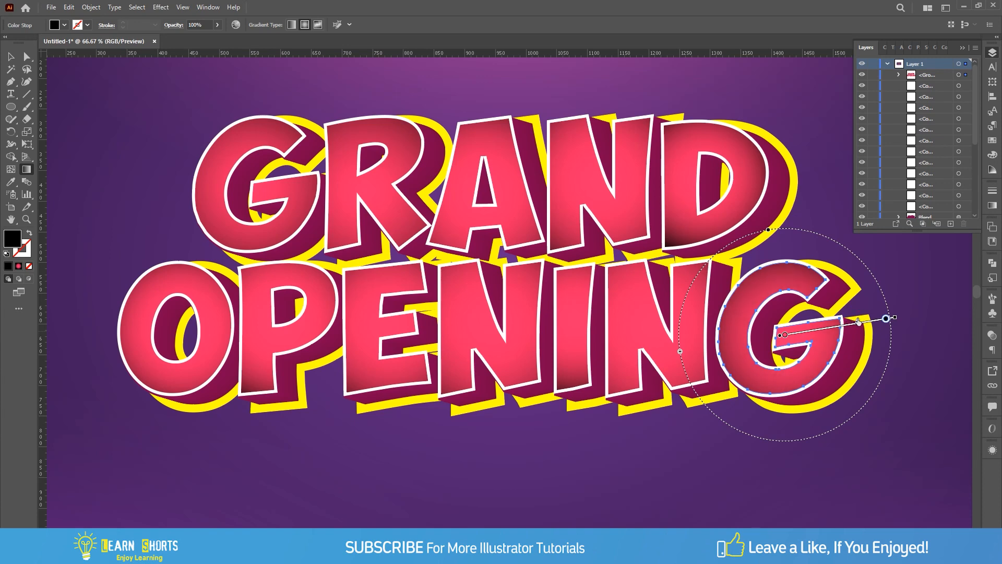
{"action": "key", "text": "a"}
{"action": "left_click", "coordinate": [892, 402]}
{"action": "key", "text": "v"}
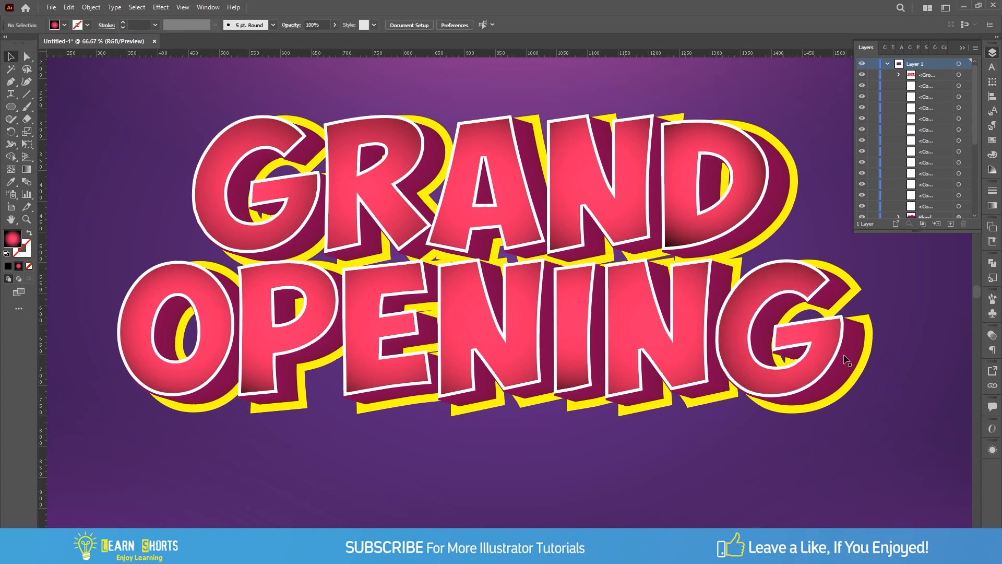
Offset the paths of the red gradient lettering group inward by -6 px with miter joins
{"action": "left_click", "coordinate": [831, 345]}
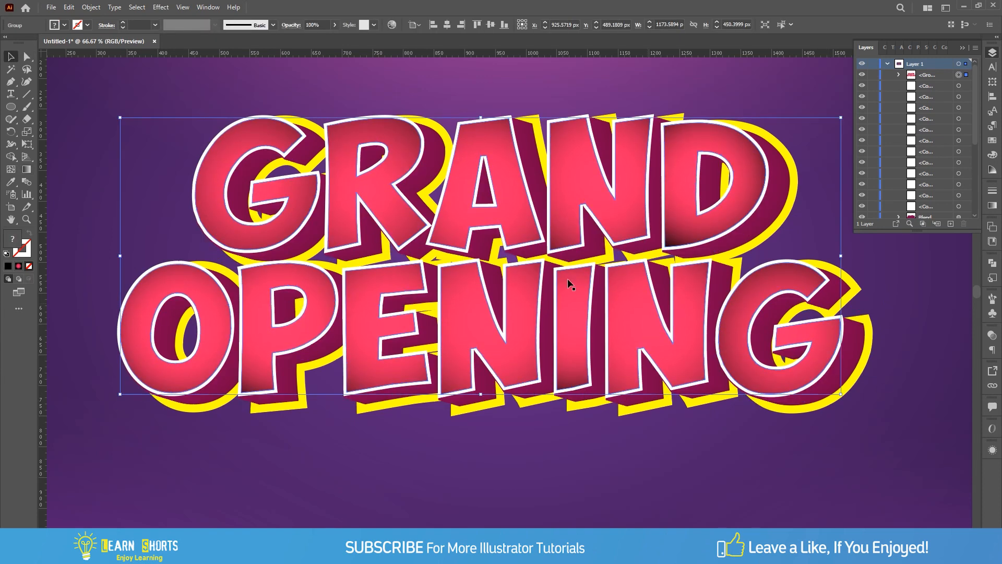
{"action": "left_click", "coordinate": [91, 7]}
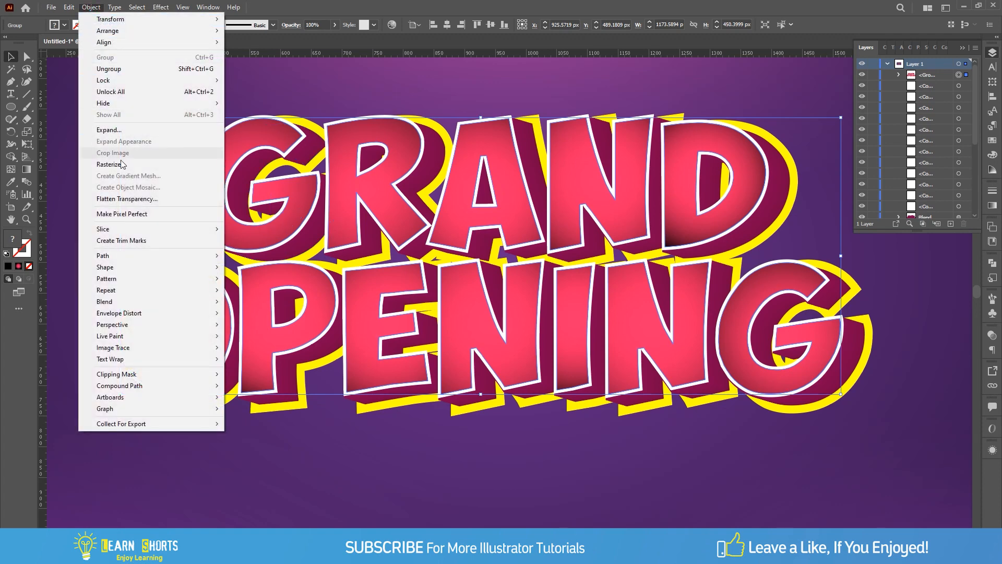
{"action": "mouse_move", "coordinate": [118, 255]}
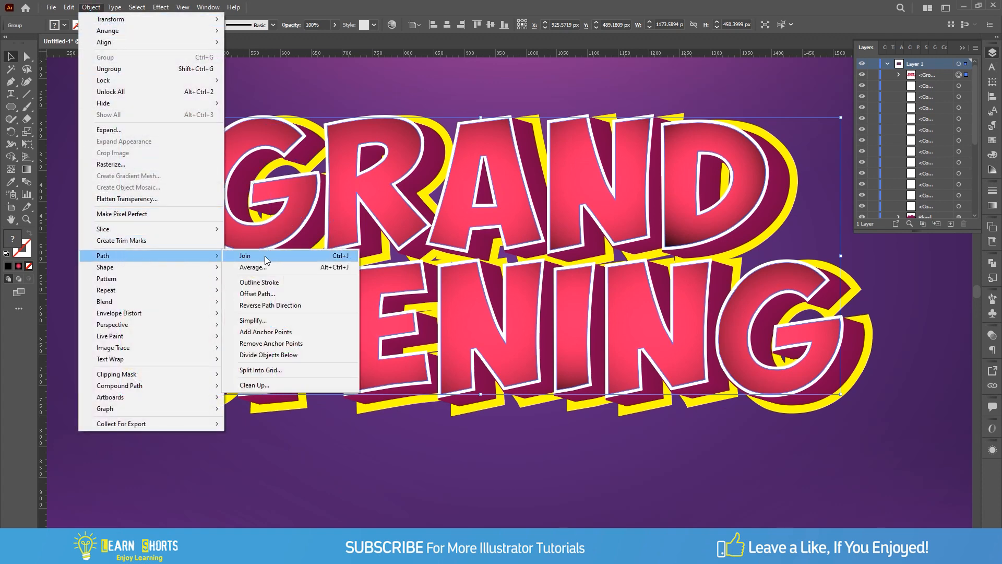
{"action": "left_click", "coordinate": [278, 294]}
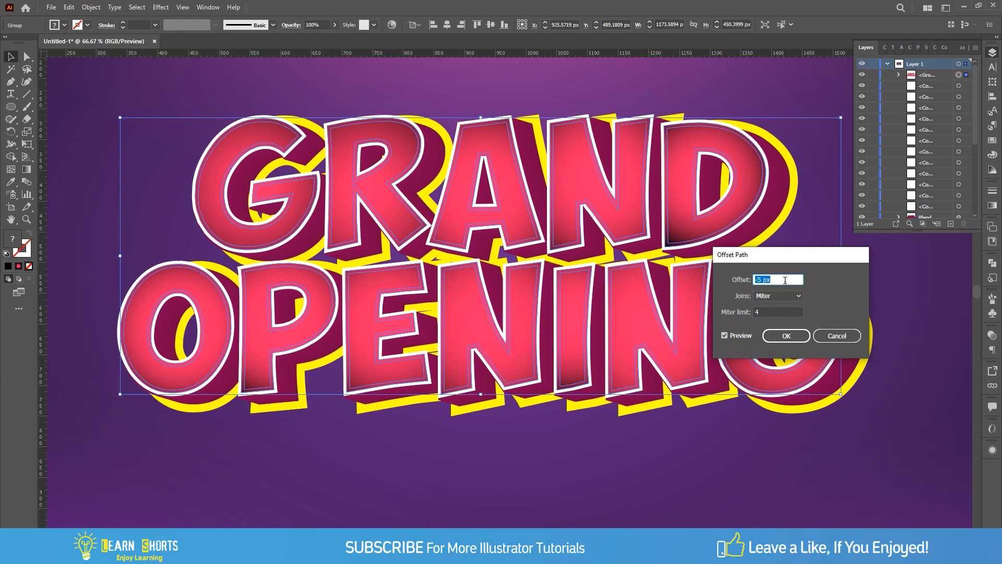
{"action": "key", "text": "Down"}
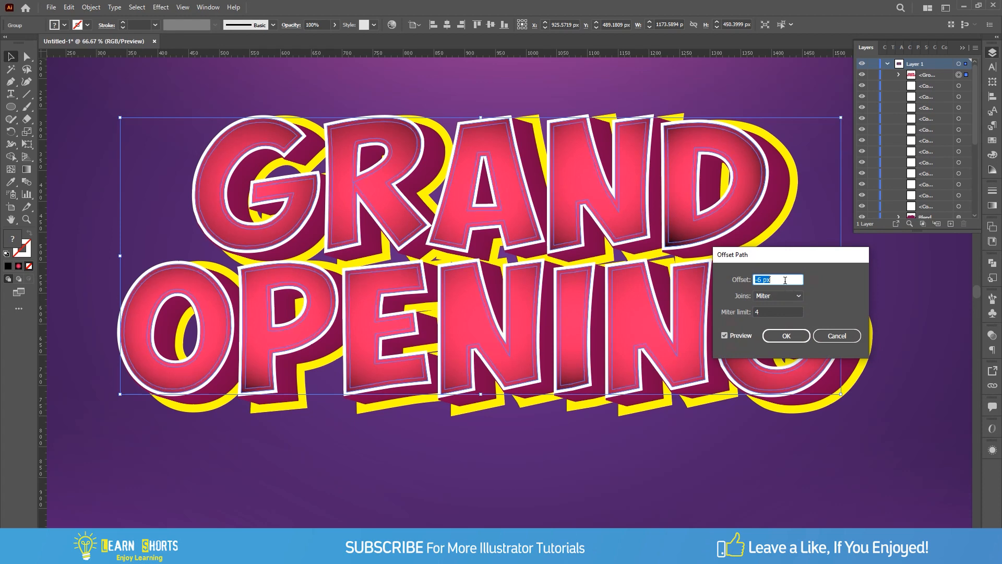
{"action": "left_click", "coordinate": [787, 335]}
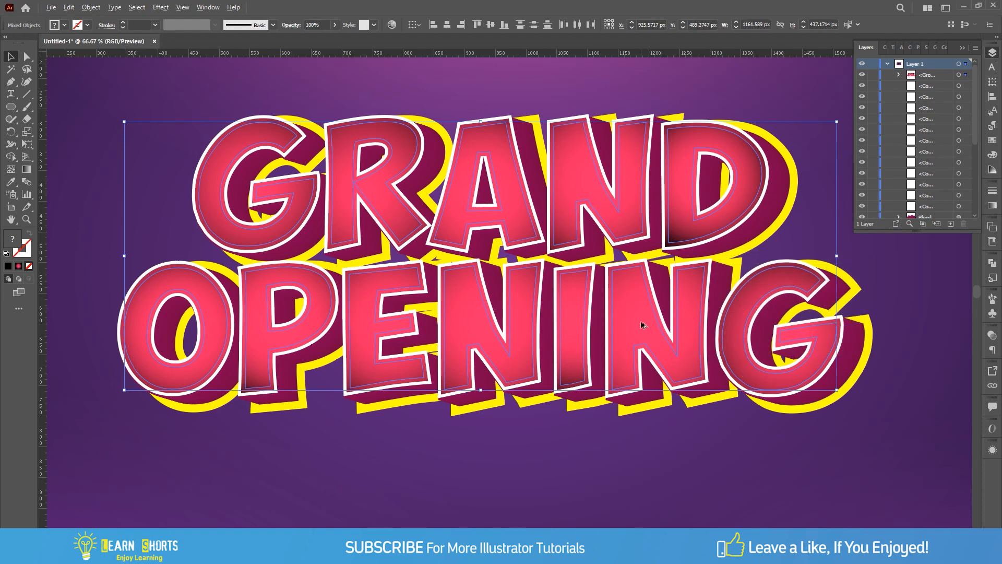
Fill the inset lettering with white (ffffff) and deselect it
{"action": "scroll", "coordinate": [641, 321], "scroll_direction": "down", "scroll_amount": 1}
{"action": "left_click", "coordinate": [66, 271]}
{"action": "double_click", "coordinate": [14, 241]}
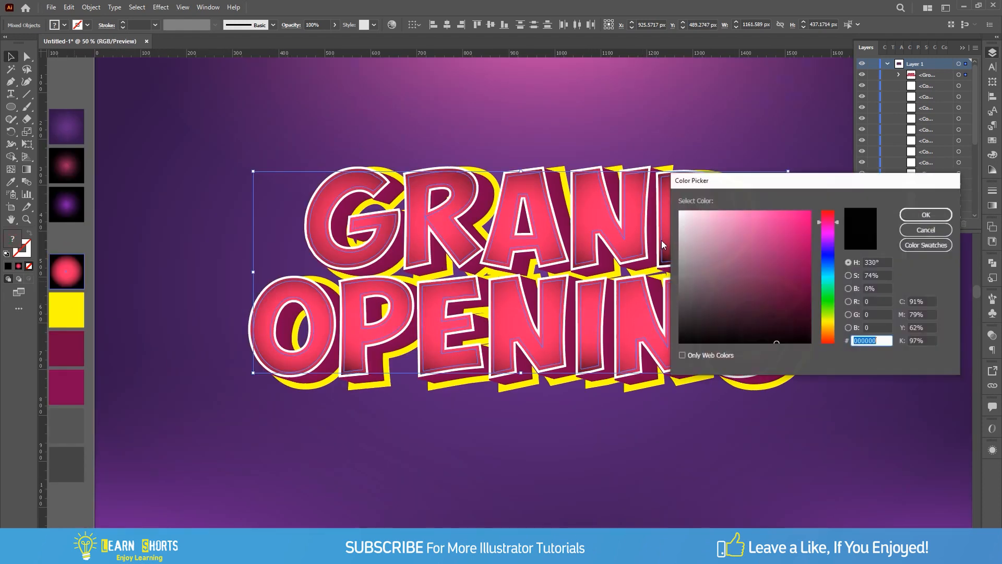
{"action": "left_click_drag", "start_coordinate": [751, 229], "coordinate": [671, 208]}
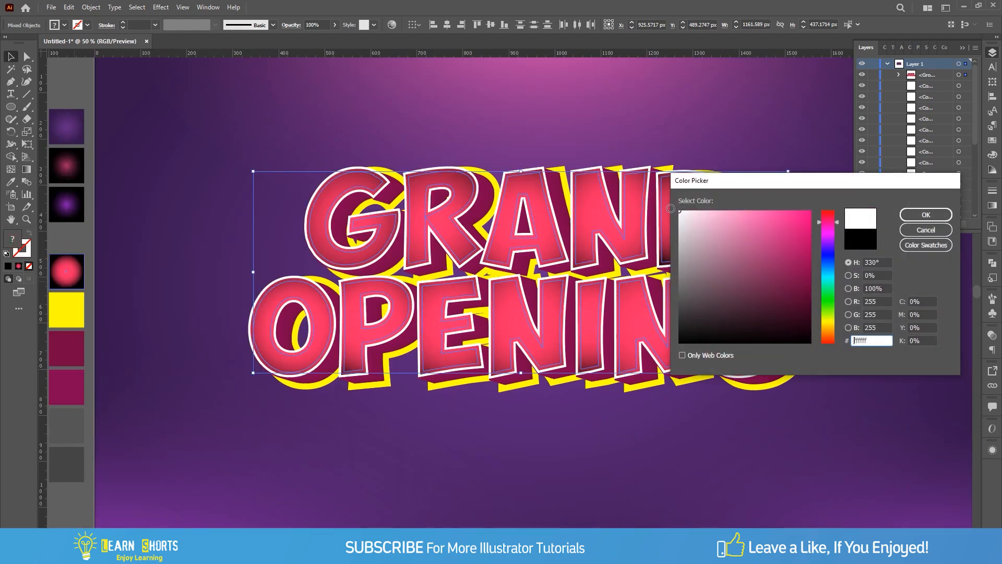
{"action": "left_click", "coordinate": [944, 214]}
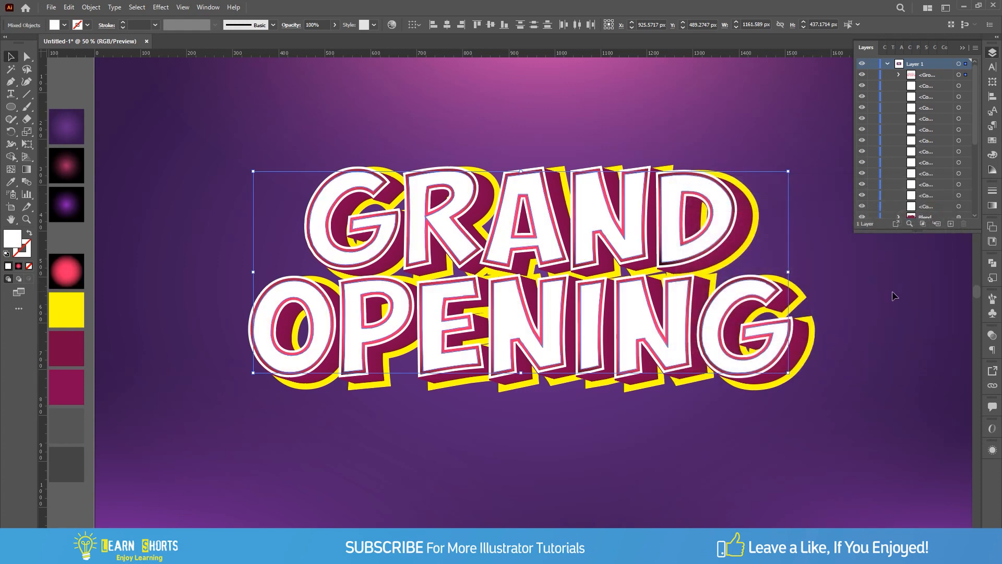
{"action": "left_click", "coordinate": [892, 292]}
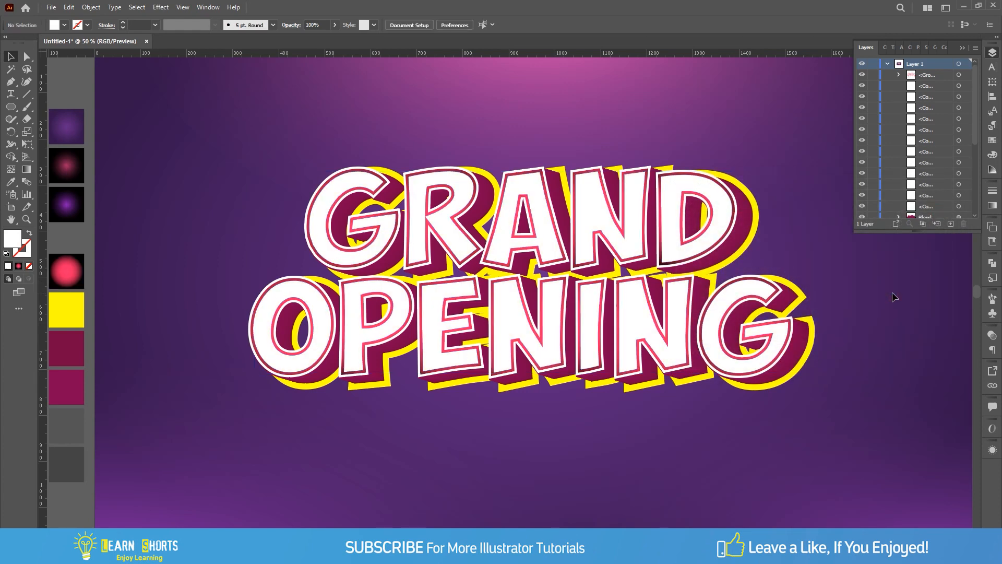
Copy the yellow outline lettering group and paste the copy directly behind it
{"action": "scroll", "coordinate": [894, 297], "scroll_direction": "down", "scroll_amount": 1}
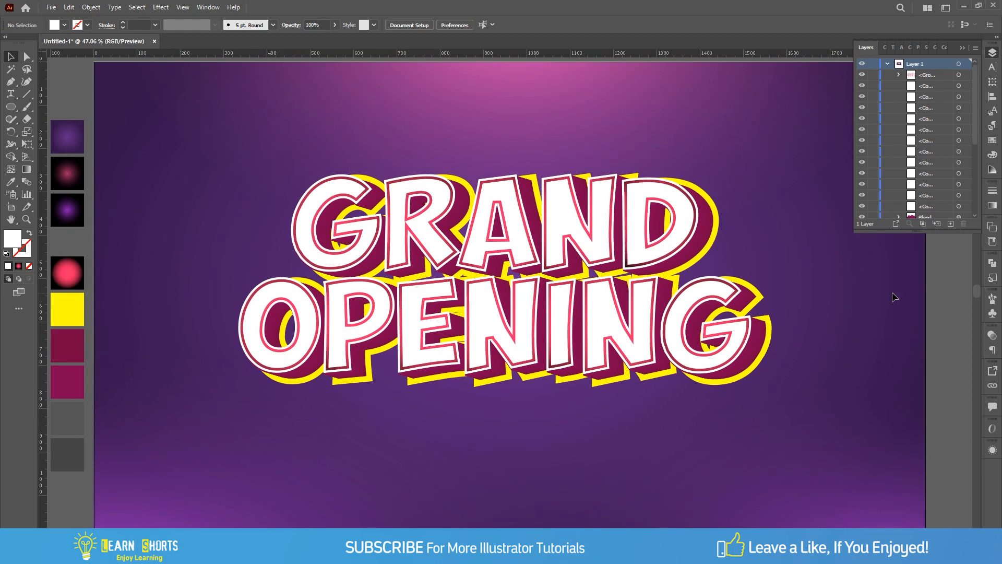
{"action": "scroll", "coordinate": [921, 158], "scroll_direction": "down", "scroll_amount": 3}
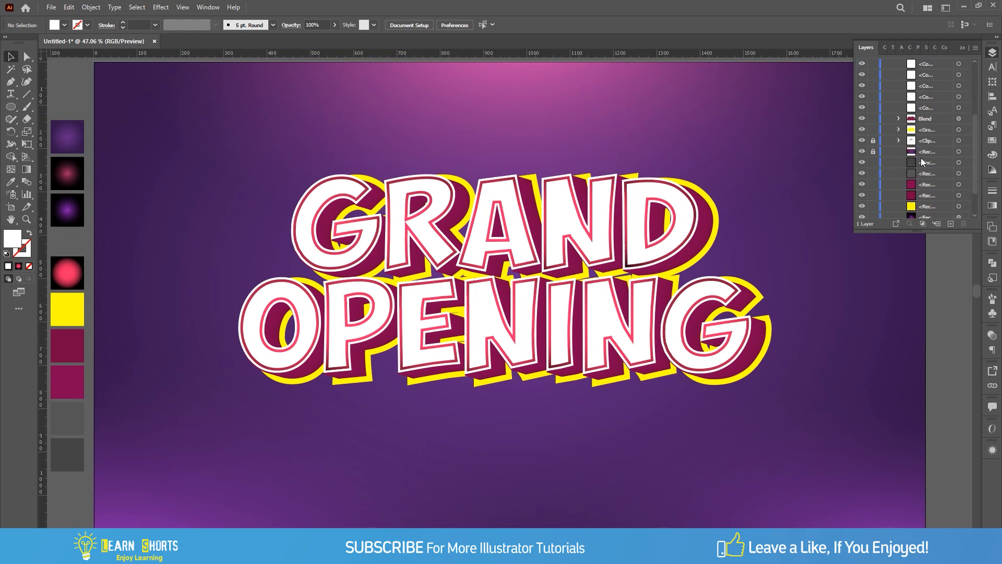
{"action": "left_click", "coordinate": [772, 346]}
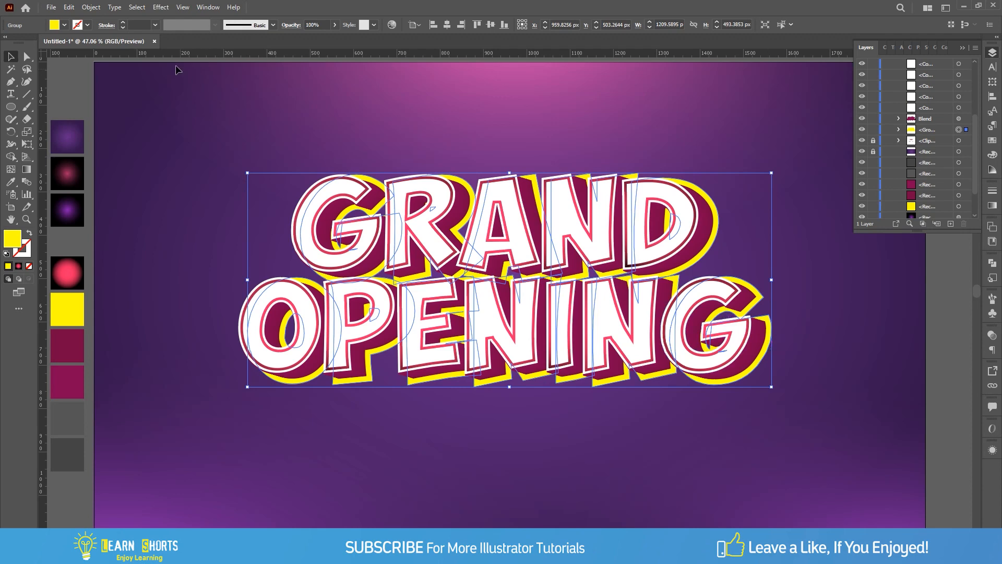
{"action": "left_click", "coordinate": [69, 8]}
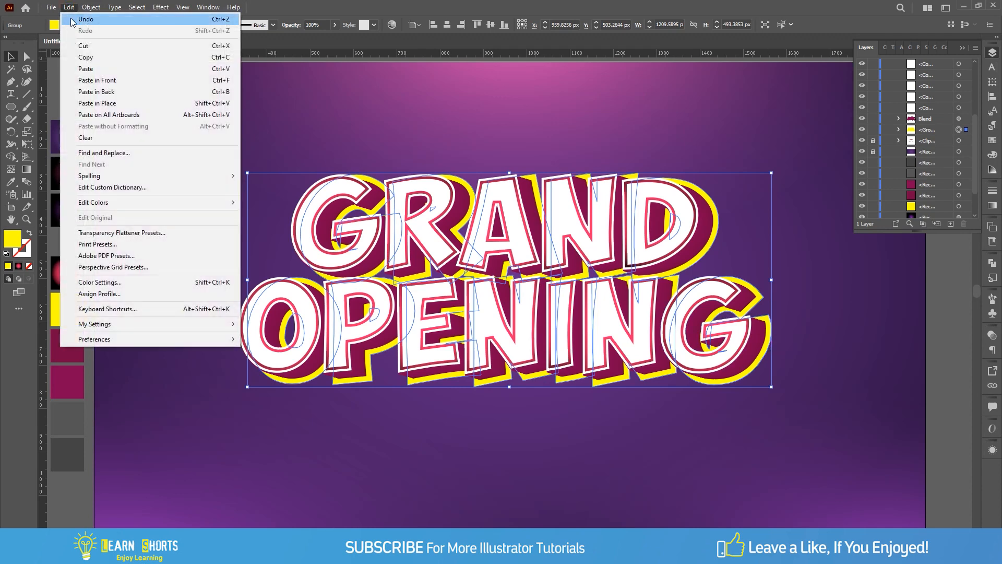
{"action": "left_click", "coordinate": [78, 58]}
{"action": "left_click", "coordinate": [72, 8]}
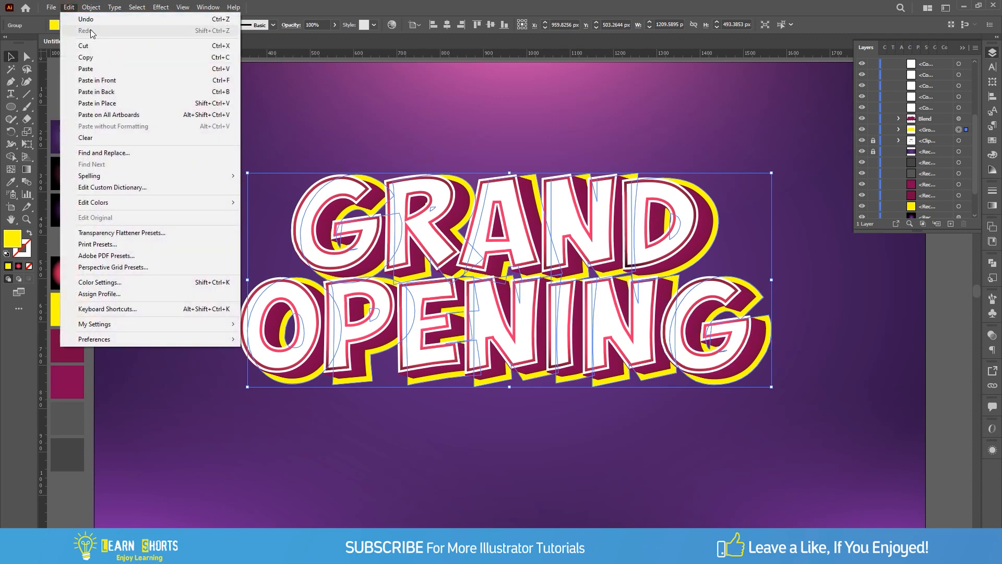
{"action": "left_click", "coordinate": [122, 91]}
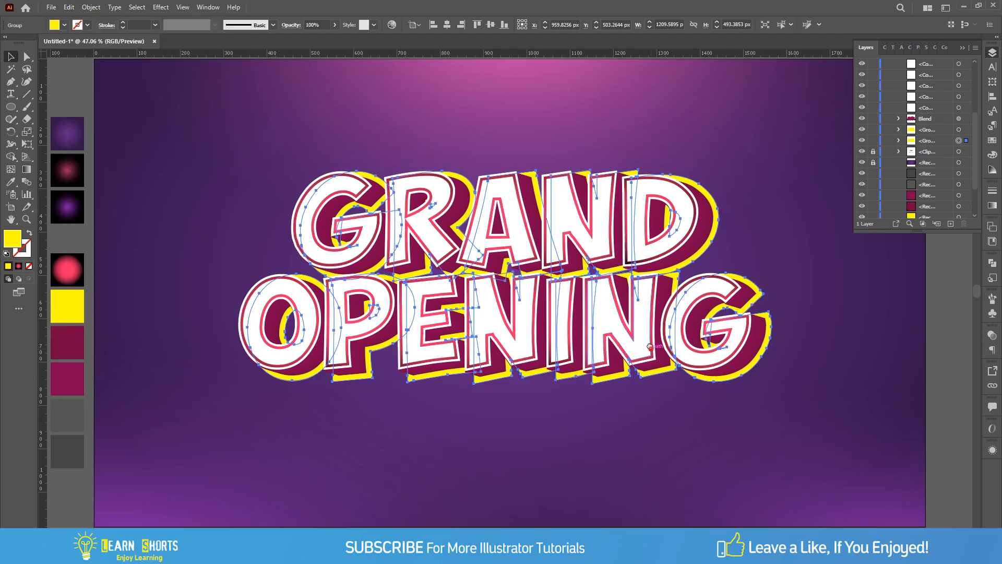
Move the pasted yellow lettering about 782 px straight down and fill it with the darker grey swatch's colour
{"action": "left_click_drag", "start_coordinate": [650, 346], "coordinate": [627, 220]}
{"action": "scroll", "coordinate": [711, 242], "scroll_direction": "down", "scroll_amount": 1}
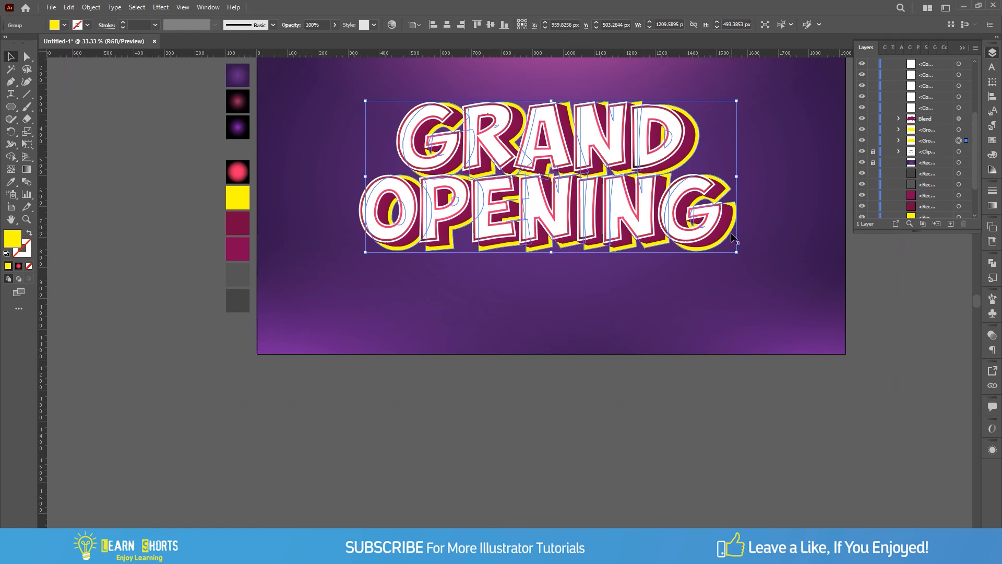
{"action": "left_click_drag", "start_coordinate": [733, 239], "coordinate": [729, 472]}
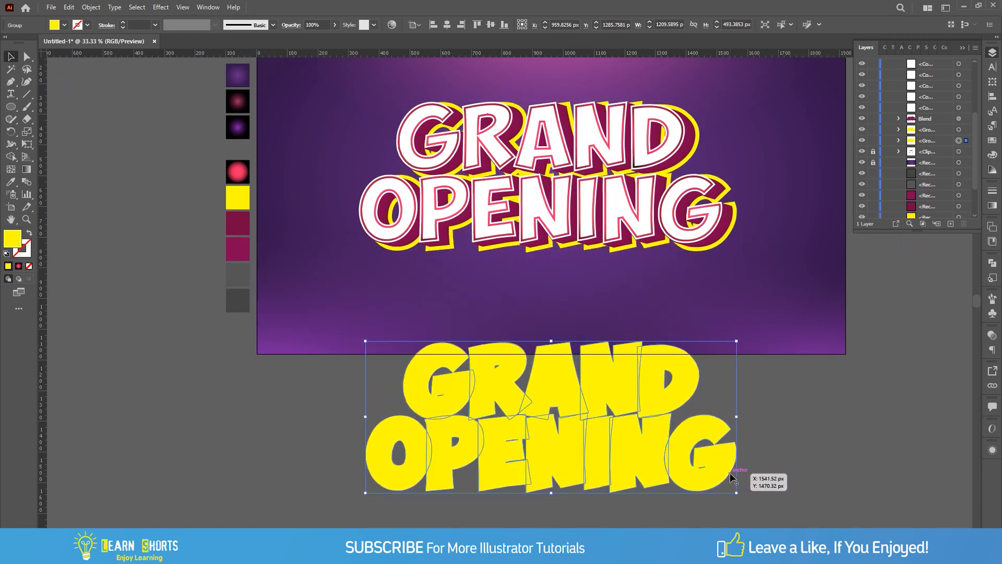
{"action": "left_click", "coordinate": [12, 183]}
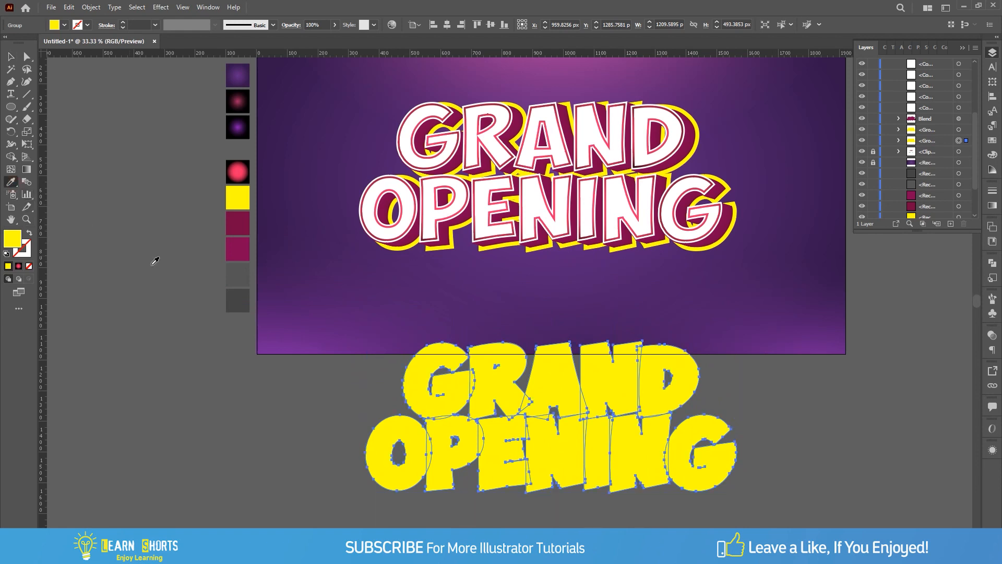
{"action": "left_click", "coordinate": [244, 299]}
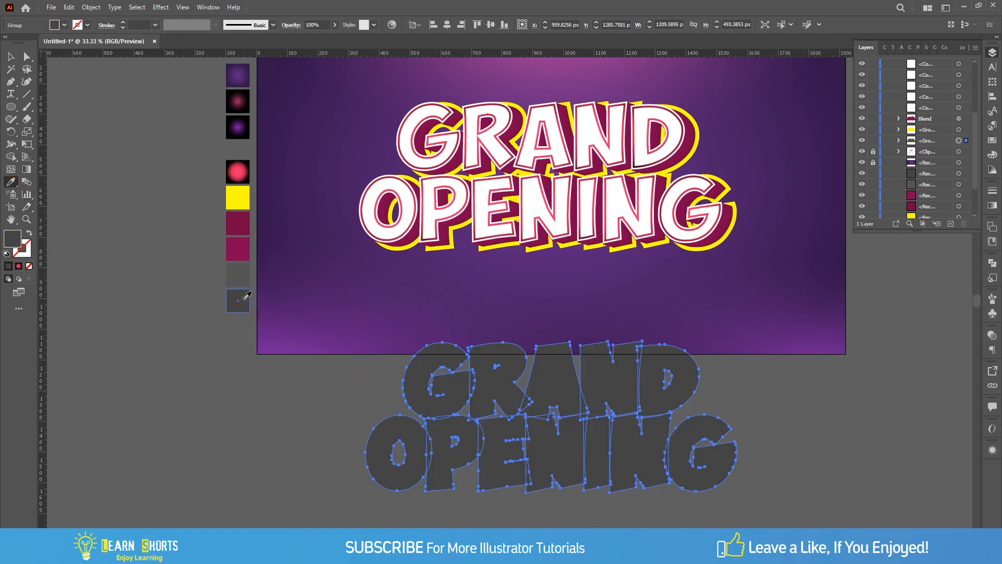
Duplicate the dark grey lettering about 60 px left and 12 px up, and fill the copy with the lighter grey swatch's colour
{"action": "key", "text": "v"}
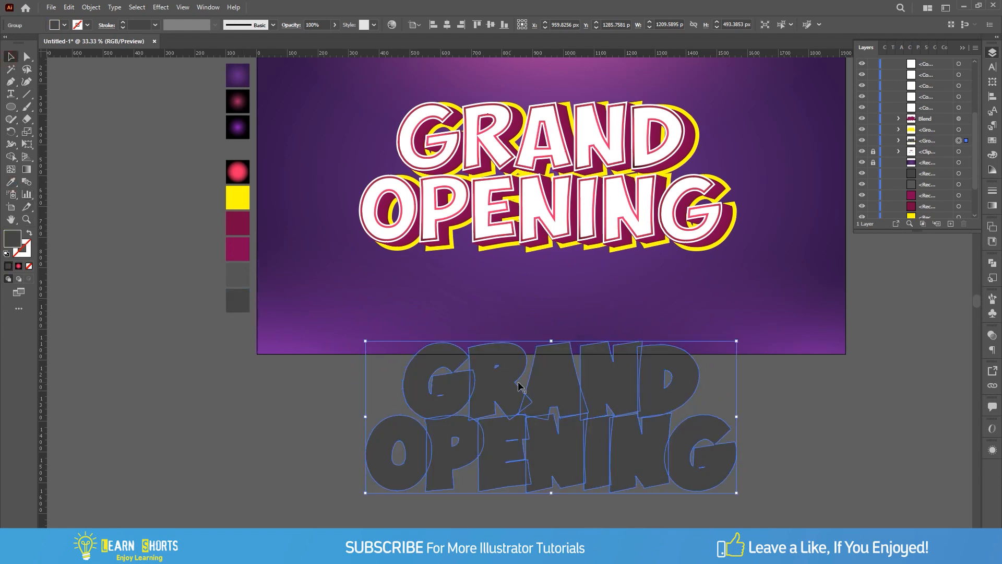
{"action": "left_click_drag", "start_coordinate": [541, 387], "coordinate": [525, 384]}
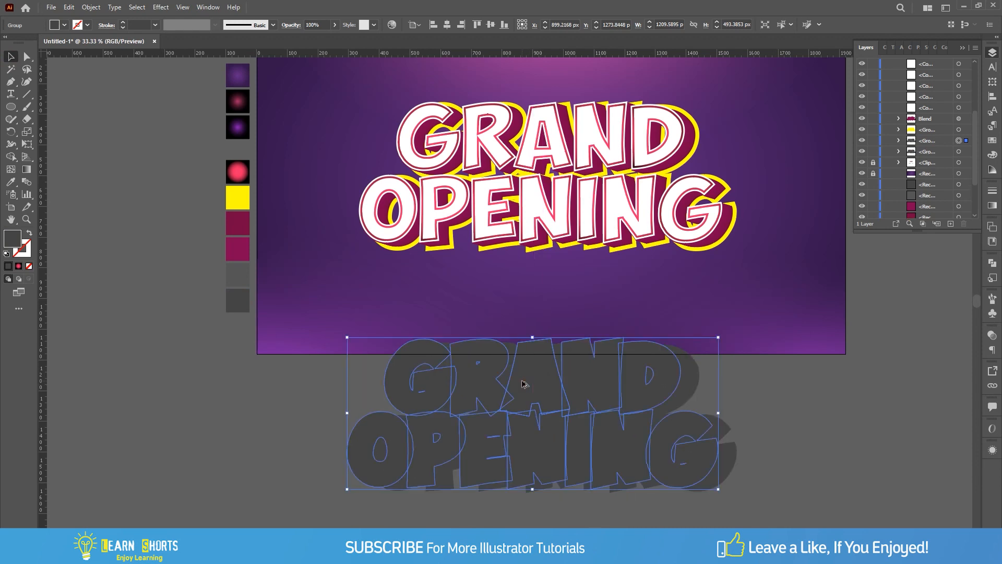
{"action": "key", "text": "i"}
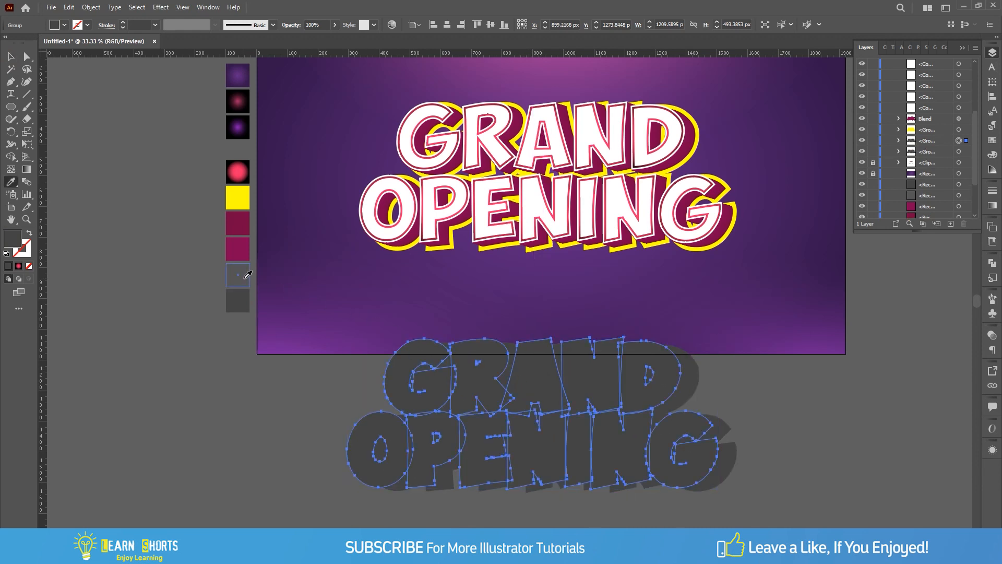
{"action": "left_click", "coordinate": [244, 276]}
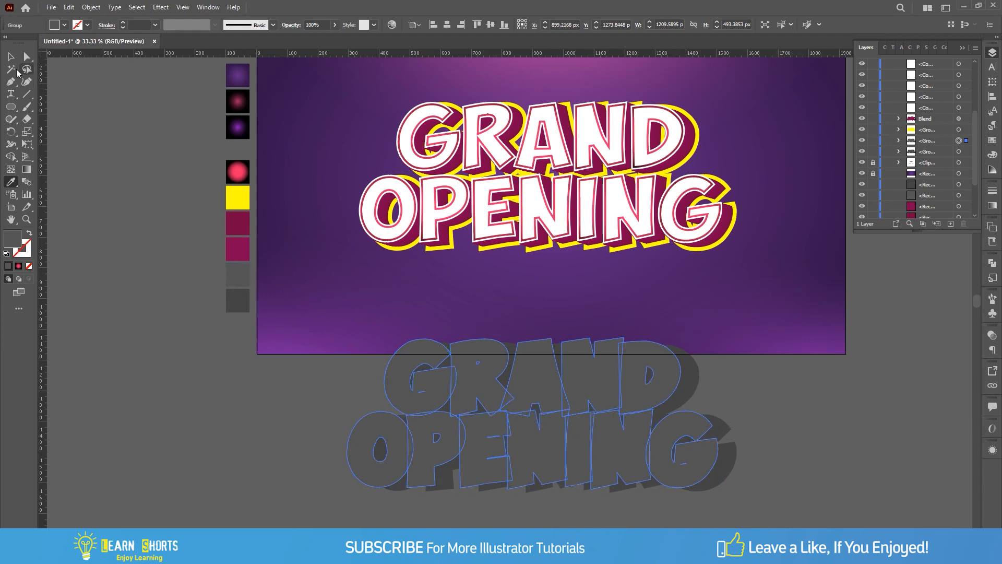
{"action": "key", "text": "v"}
{"action": "left_click", "coordinate": [756, 455]}
{"action": "scroll", "coordinate": [754, 460], "scroll_direction": "up", "scroll_amount": 2}
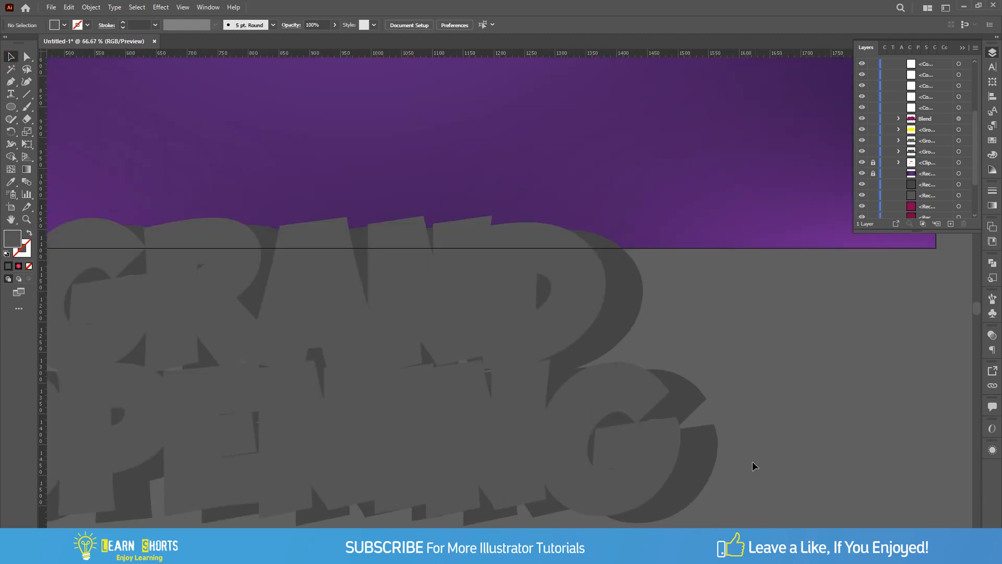
Move the darker grey lettering about 28 px left and 5 px up, closer to the lighter copy, and deselect it
{"action": "left_click_drag", "start_coordinate": [716, 458], "coordinate": [699, 455]}
{"action": "left_click", "coordinate": [735, 456]}
{"action": "scroll", "coordinate": [738, 453], "scroll_direction": "down", "scroll_amount": 2}
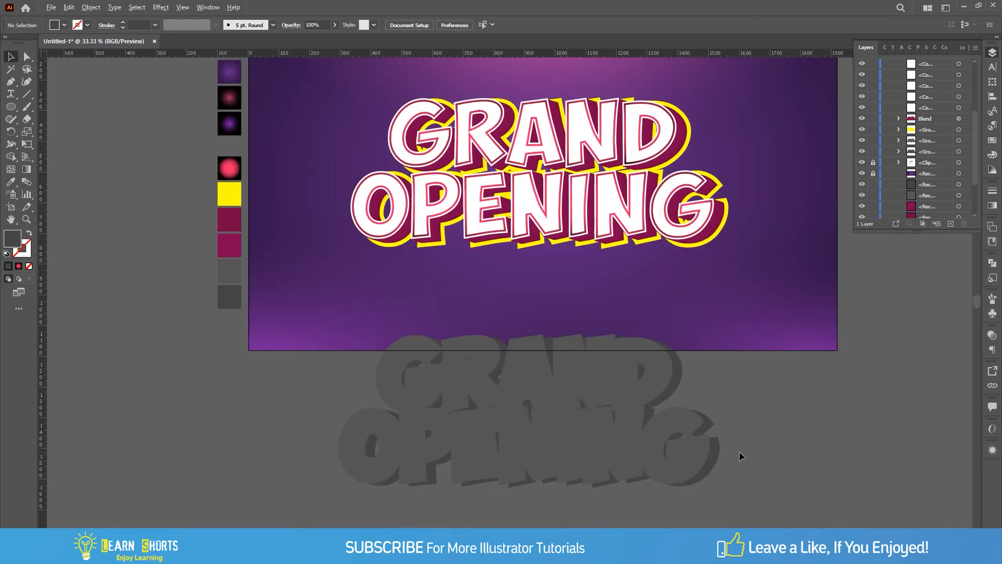
Make a blend from the two grey lettering groups below the artboard
{"action": "left_click_drag", "start_coordinate": [773, 479], "coordinate": [670, 436]}
{"action": "left_click_drag", "start_coordinate": [325, 412], "coordinate": [328, 409]}
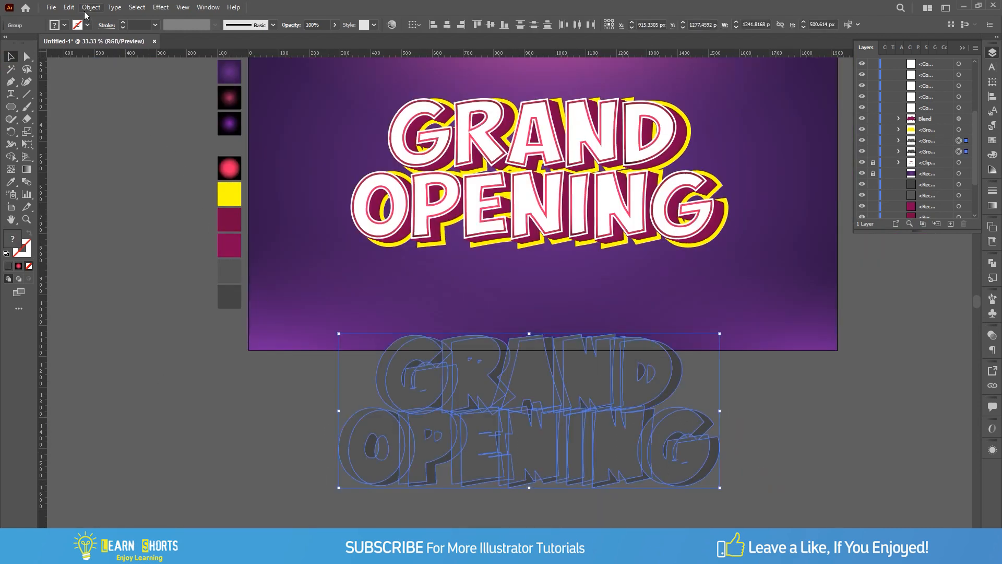
{"action": "left_click", "coordinate": [87, 8]}
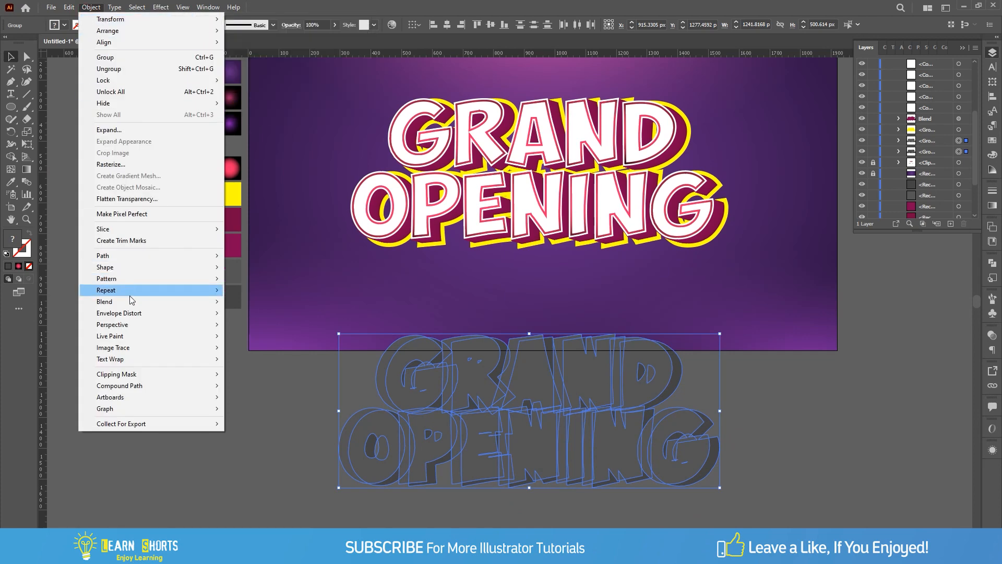
{"action": "mouse_move", "coordinate": [131, 302]}
{"action": "left_click", "coordinate": [251, 305]}
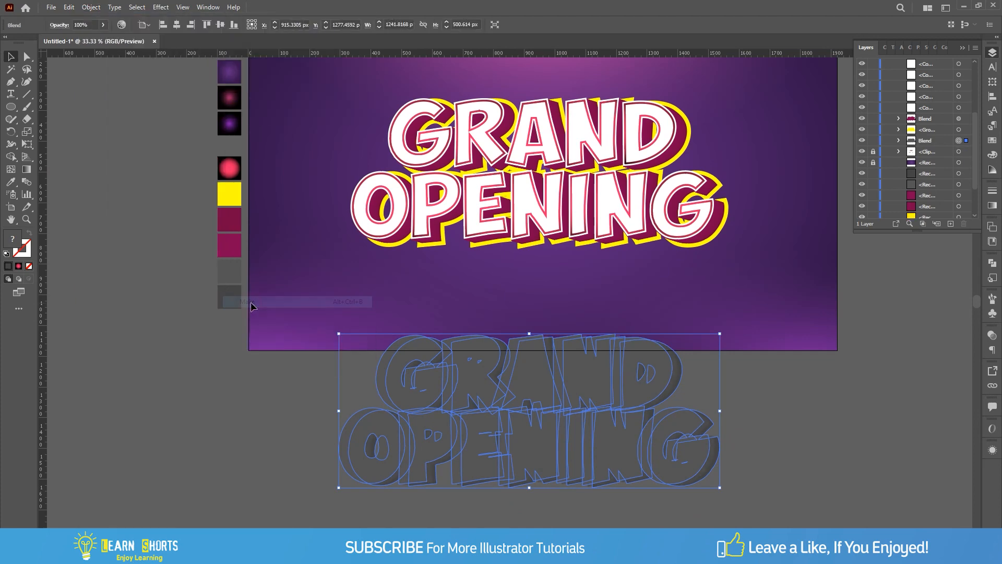
Set the grey lettering blend's spacing to Specified Steps with 30 steps
{"action": "left_click", "coordinate": [91, 7]}
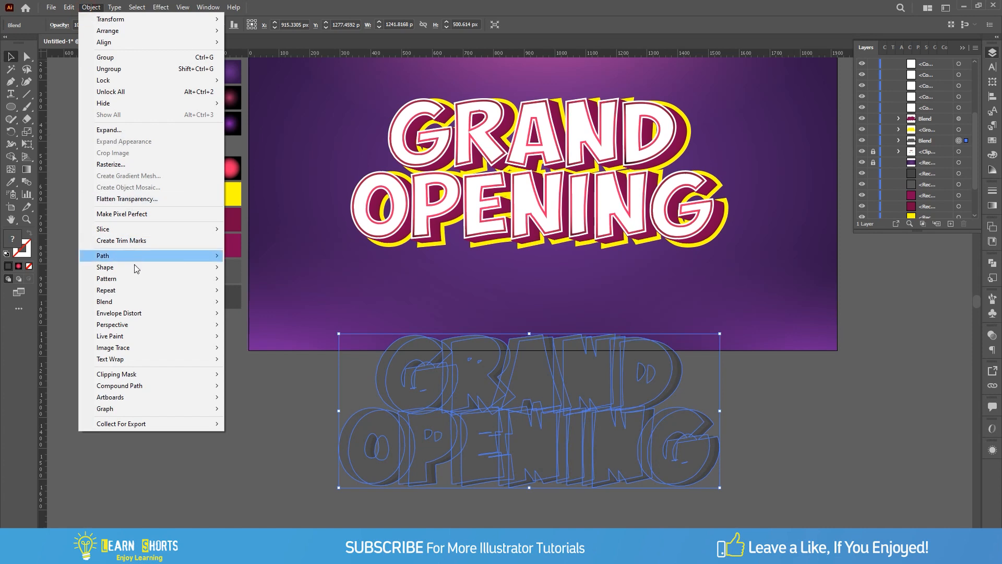
{"action": "mouse_move", "coordinate": [222, 301]}
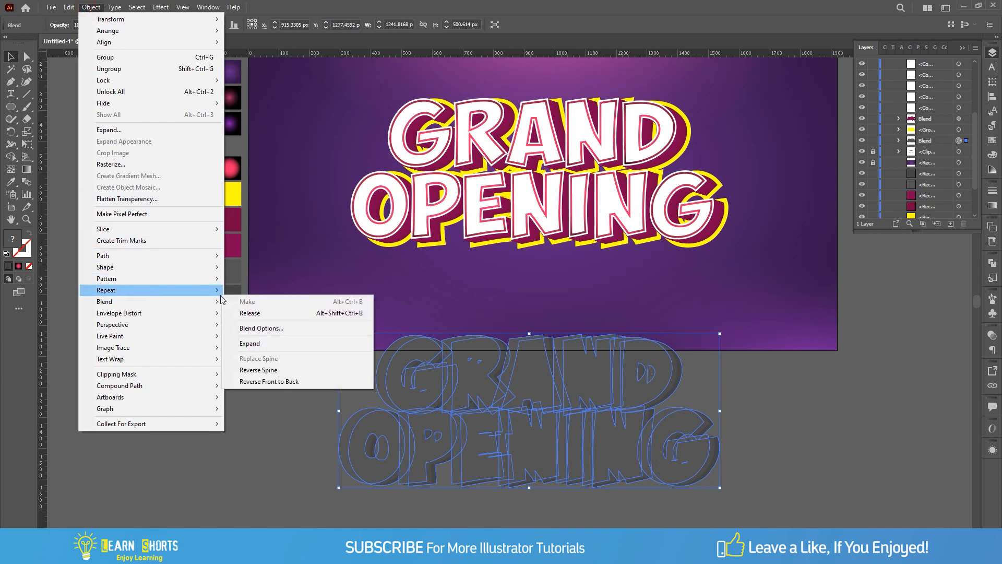
{"action": "left_click", "coordinate": [310, 329]}
{"action": "left_click", "coordinate": [564, 171]}
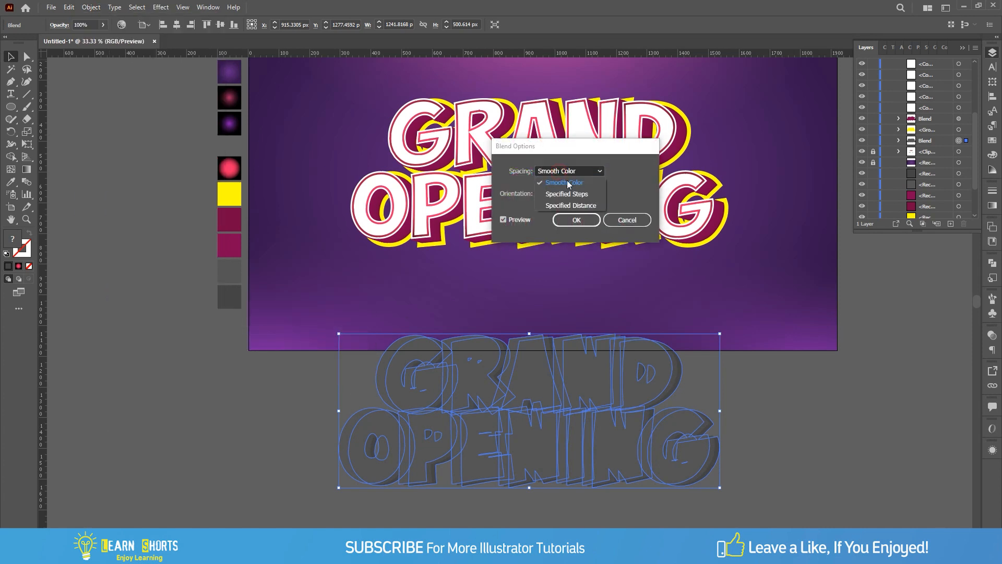
{"action": "left_click", "coordinate": [558, 196]}
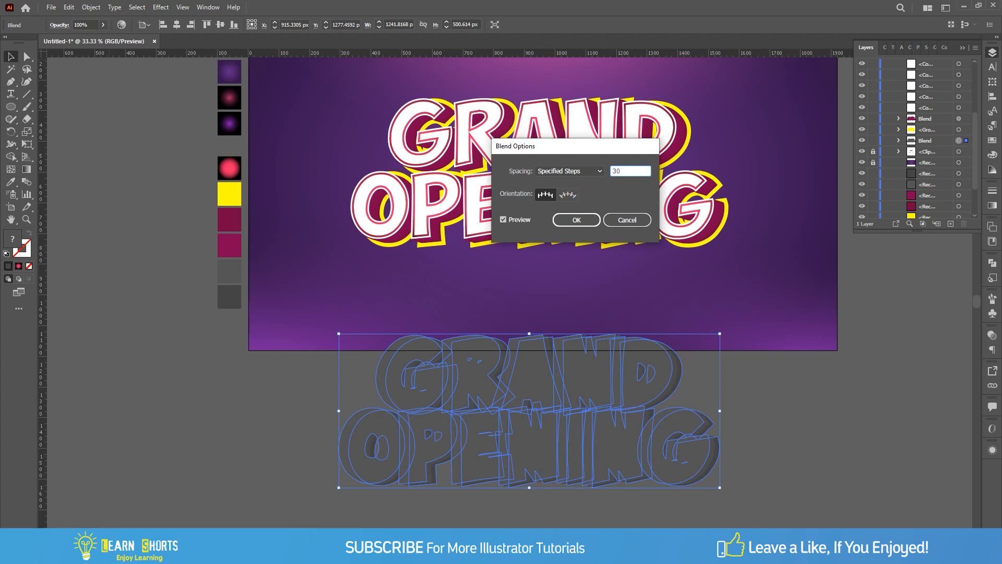
{"action": "left_click", "coordinate": [576, 220]}
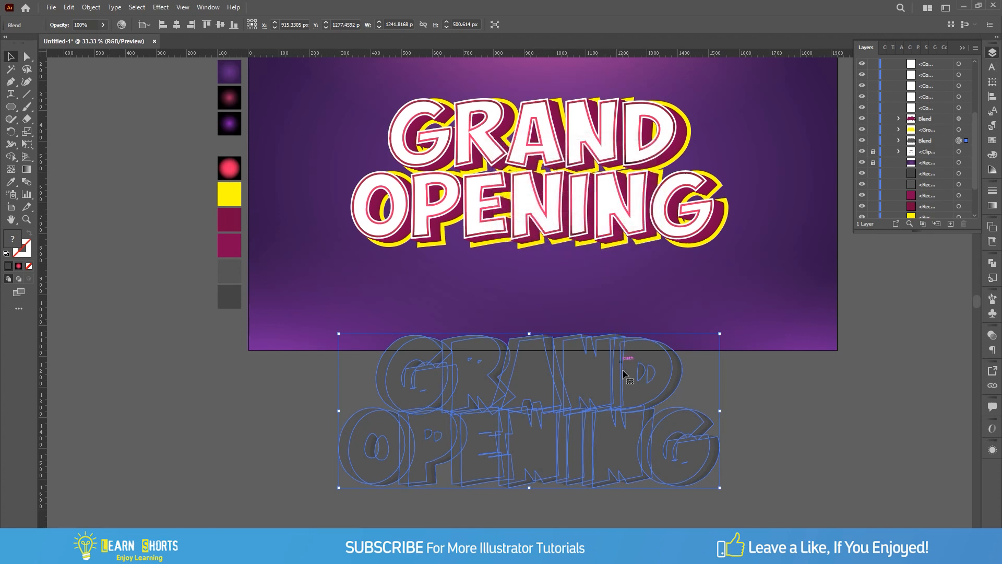
Move the grey blend about 769 px up and 62 px right so it sits behind the yellow-outlined GRAND OPENING lettering
{"action": "left_click_drag", "start_coordinate": [624, 372], "coordinate": [637, 157]}
{"action": "scroll", "coordinate": [355, 243], "scroll_direction": "up", "scroll_amount": 2}
{"action": "left_click_drag", "start_coordinate": [363, 251], "coordinate": [399, 231]}
{"action": "left_click_drag", "start_coordinate": [684, 238], "coordinate": [264, 349]}
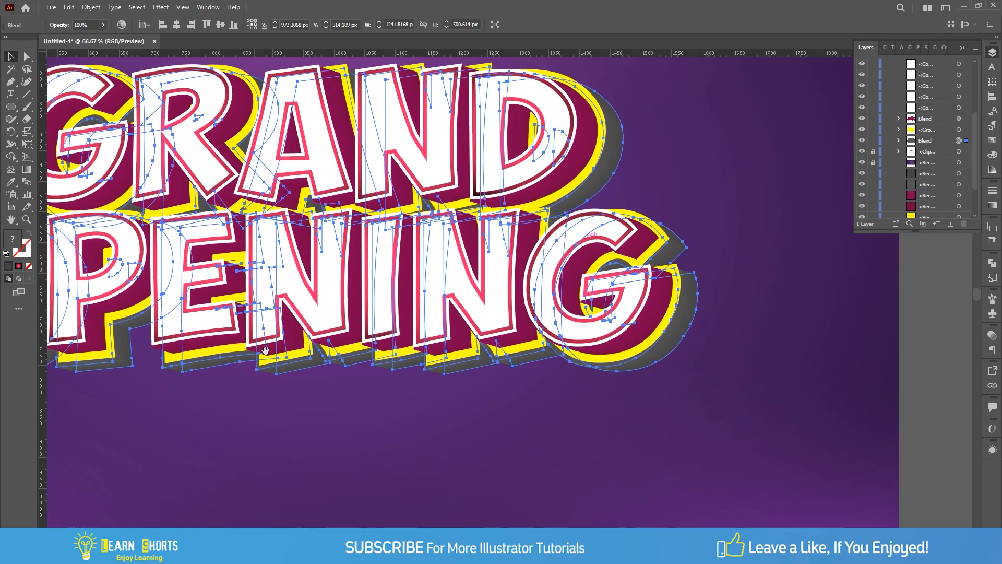
{"action": "scroll", "coordinate": [692, 291], "scroll_direction": "up", "scroll_amount": 3}
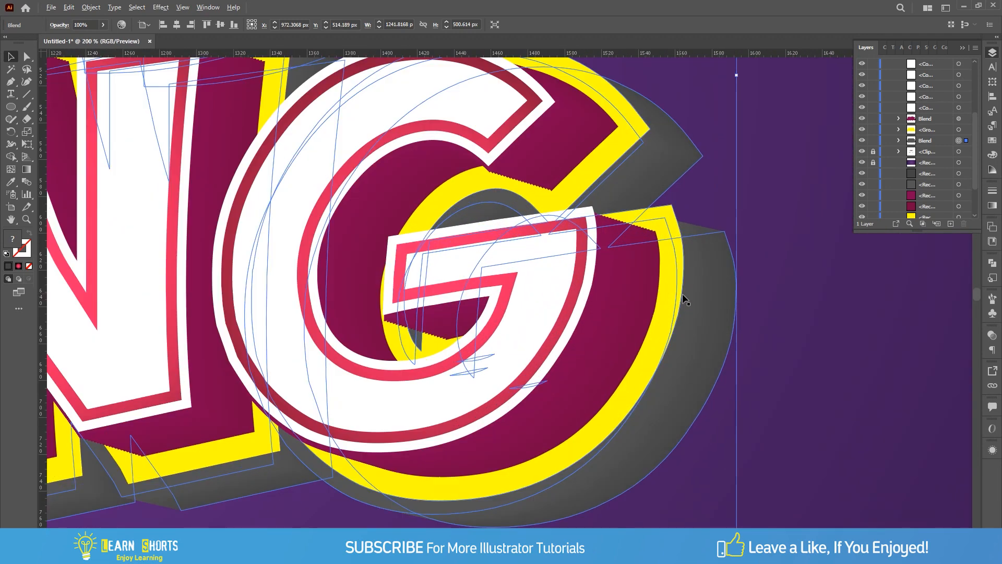
{"action": "mouse_move", "coordinate": [714, 303]}
{"action": "left_mouse_down"}
{"action": "mouse_move", "coordinate": [706, 298]}
{"action": "mouse_move", "coordinate": [708, 308]}
{"action": "mouse_move", "coordinate": [760, 307]}
{"action": "mouse_move", "coordinate": [731, 305]}
{"action": "mouse_move", "coordinate": [723, 287]}
{"action": "left_mouse_up"}
{"action": "scroll", "coordinate": [723, 287], "scroll_direction": "down", "scroll_amount": 4}
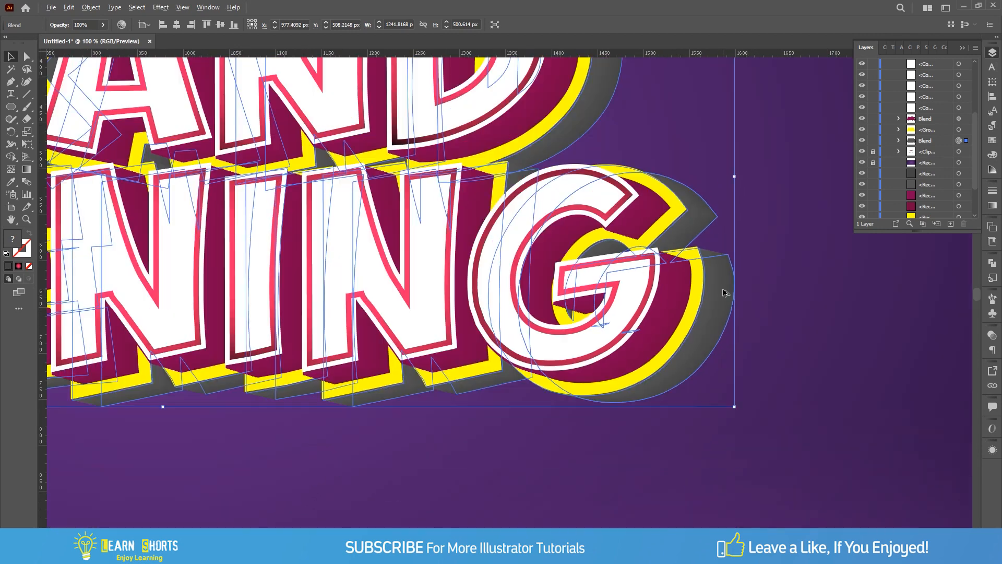
Move only the darker grey lettering inside the blend about 12 px straight down, deselect it and fit the artboard in view
{"action": "left_click", "coordinate": [899, 141]}
{"action": "left_click", "coordinate": [959, 163]}
{"action": "scroll", "coordinate": [741, 316], "scroll_direction": "up", "scroll_amount": 3}
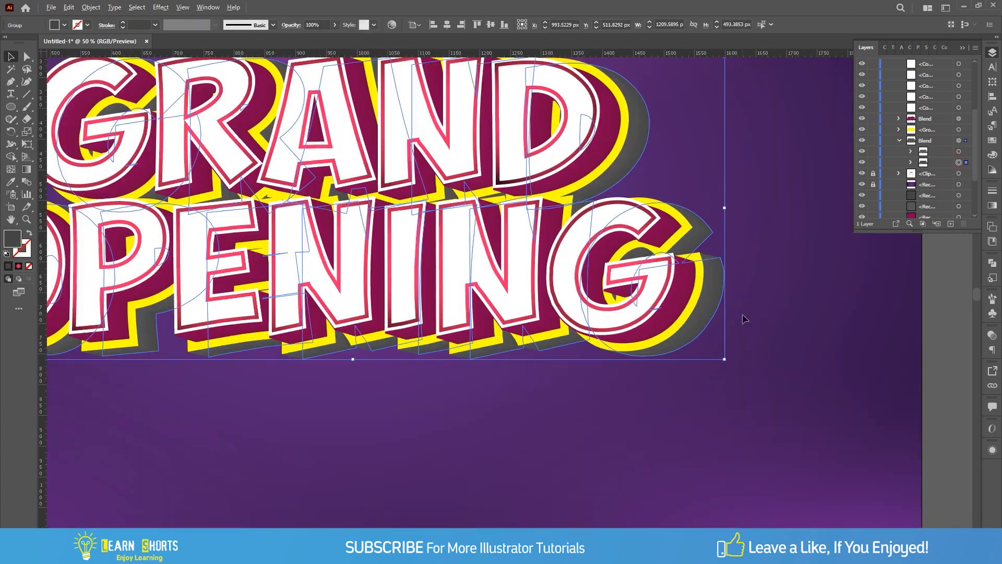
{"action": "left_click_drag", "start_coordinate": [706, 288], "coordinate": [706, 293]}
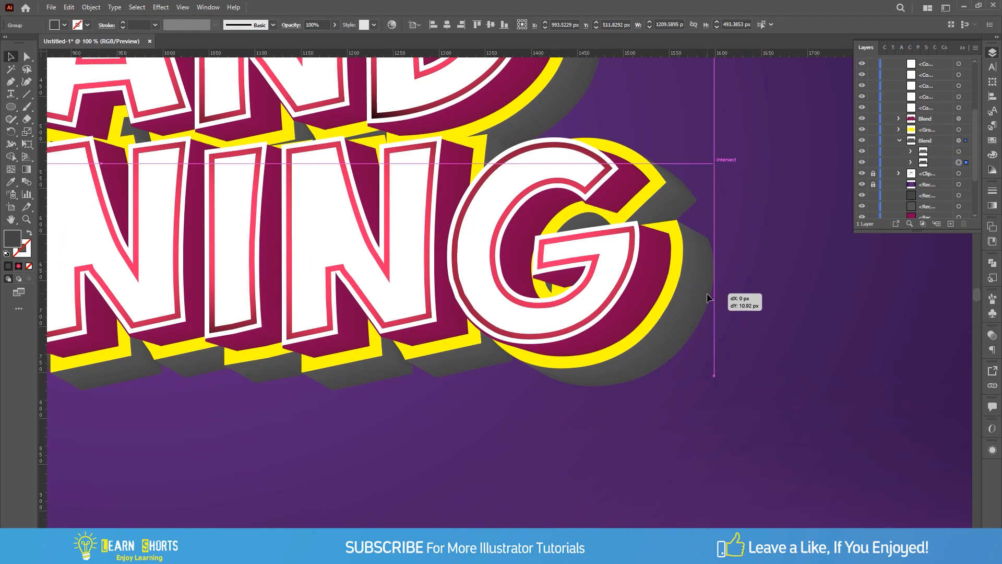
{"action": "left_click_drag", "start_coordinate": [707, 294], "coordinate": [707, 295]}
{"action": "scroll", "coordinate": [708, 296], "scroll_direction": "down", "scroll_amount": 3}
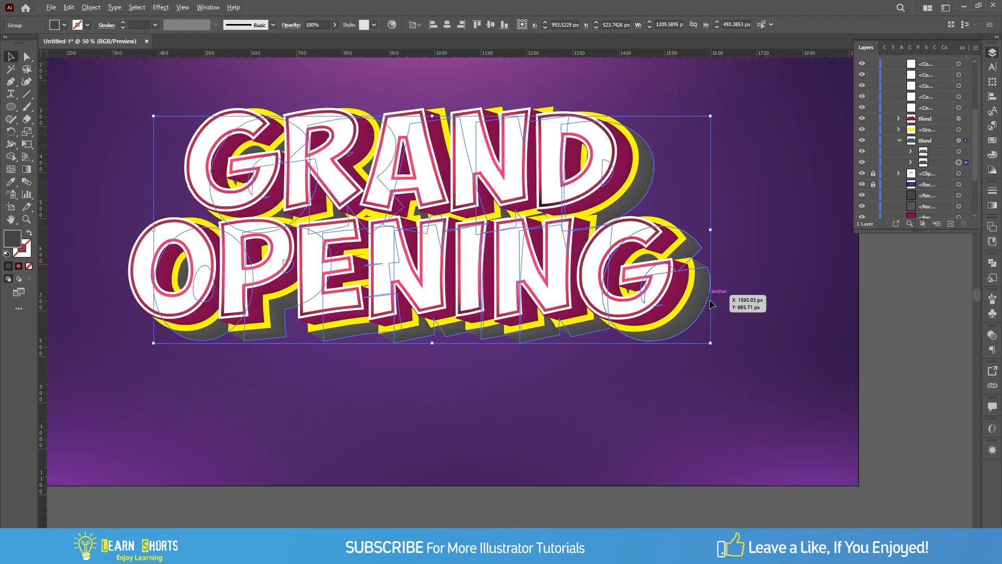
{"action": "left_click", "coordinate": [881, 327]}
{"action": "key", "text": "ctrl+0"}
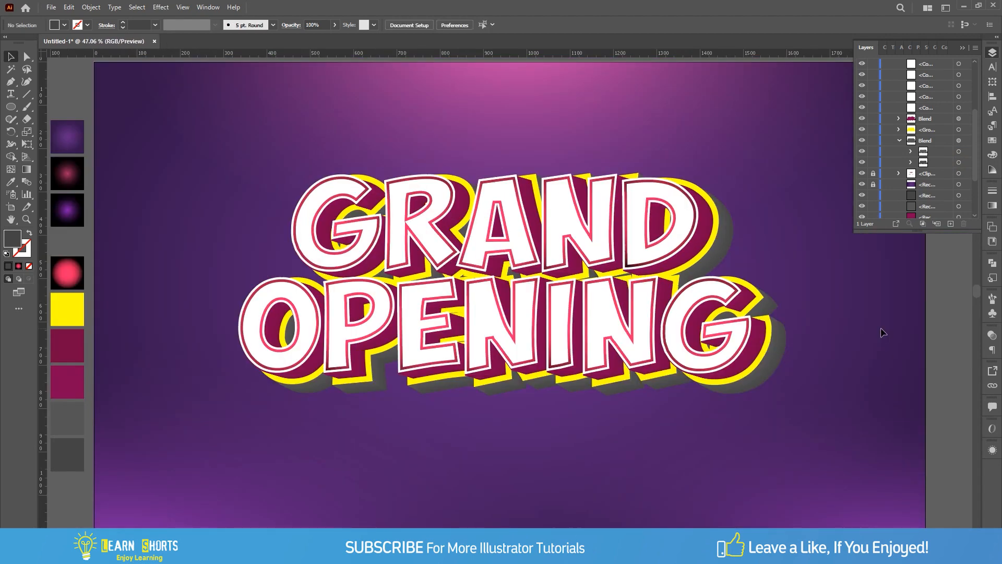
Apply a Gaussian Blur with a 26-pixel radius to the whole grey blend
{"action": "left_click", "coordinate": [961, 140]}
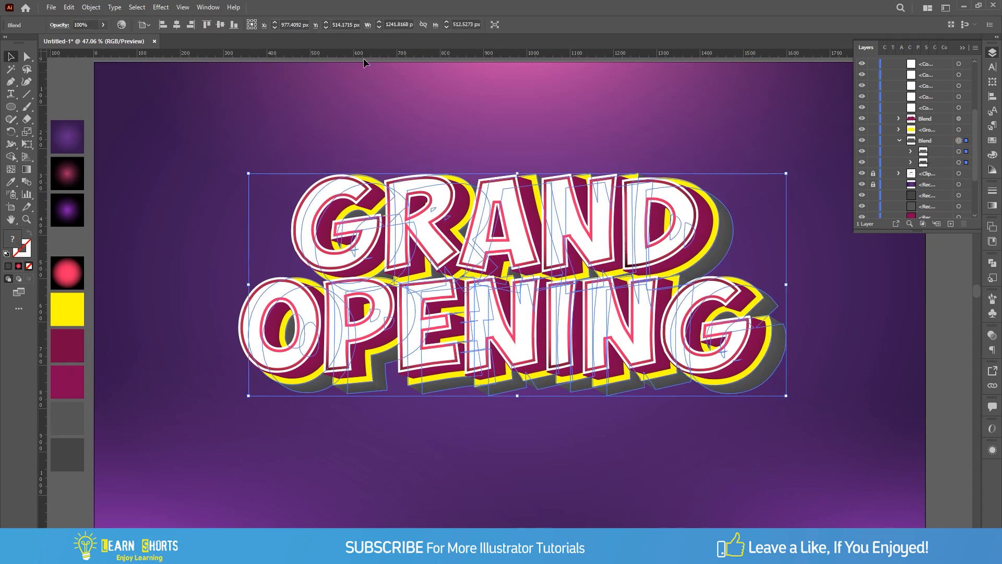
{"action": "left_click", "coordinate": [169, 7]}
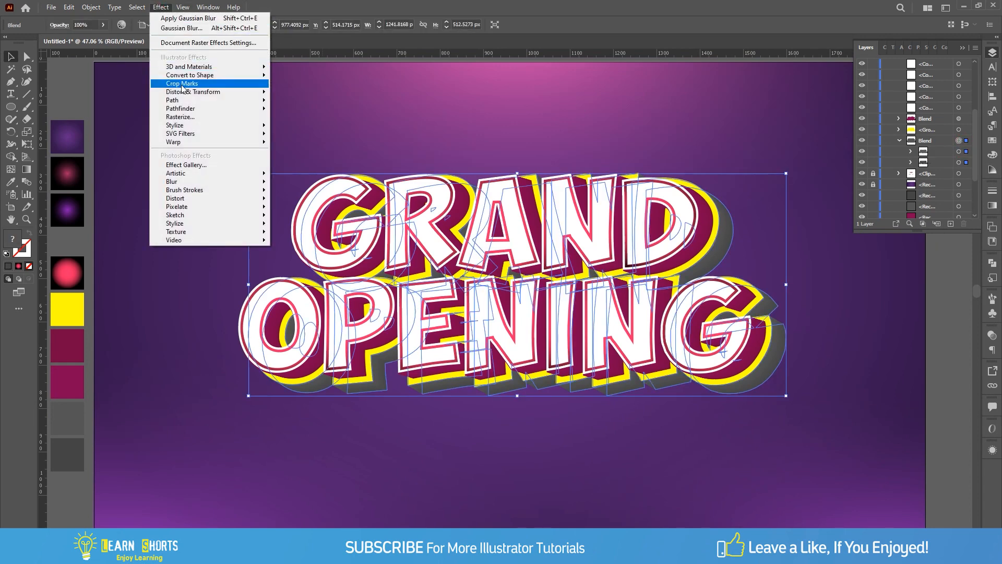
{"action": "mouse_move", "coordinate": [203, 182]}
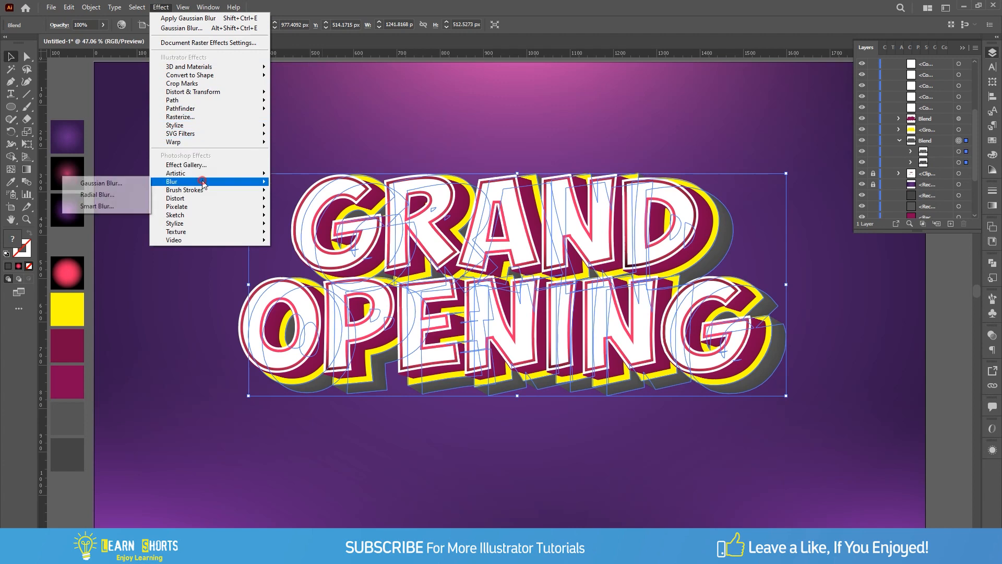
{"action": "left_click", "coordinate": [141, 184]}
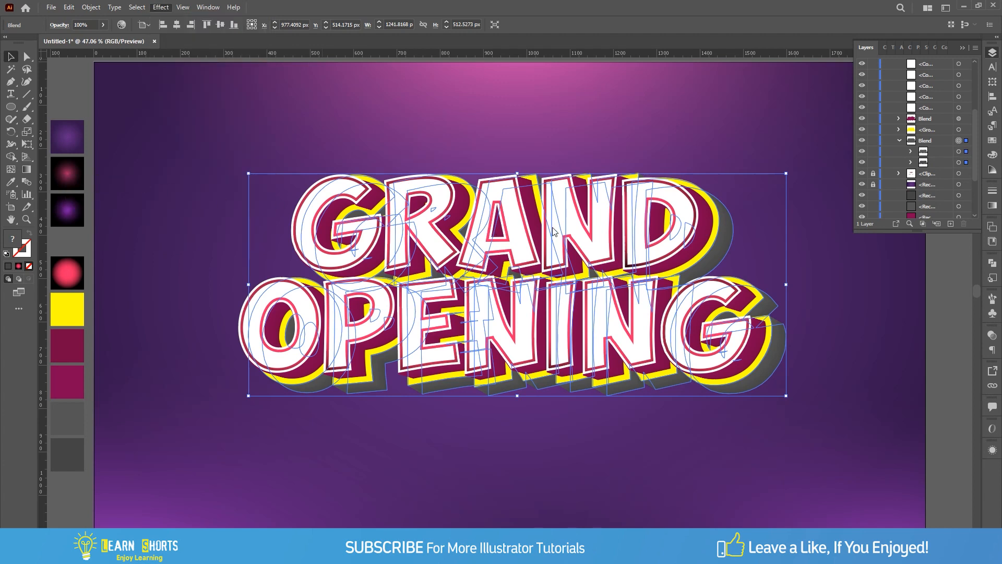
{"action": "double_click", "coordinate": [638, 200]}
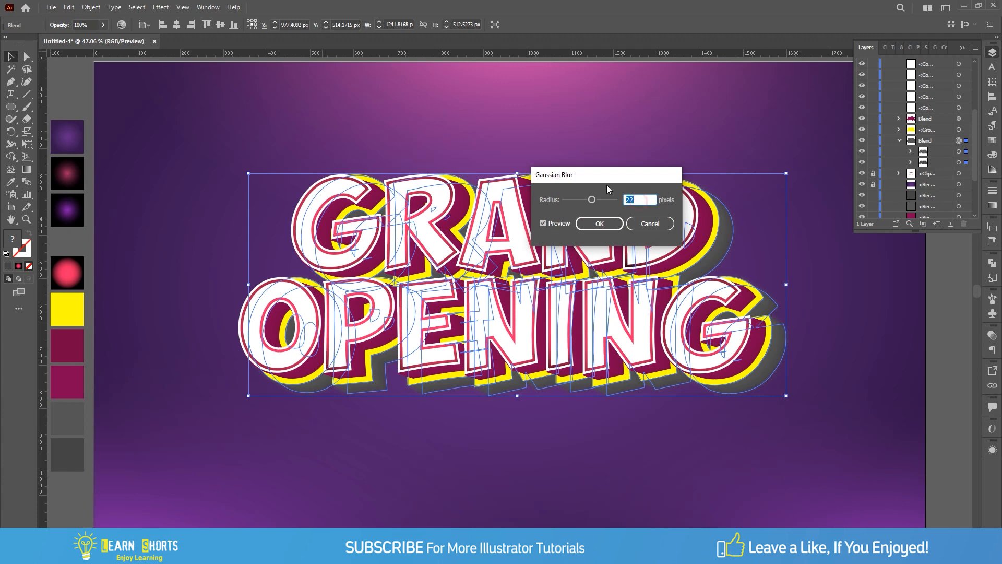
{"action": "type", "text": "26"}
{"action": "left_click", "coordinate": [600, 227]}
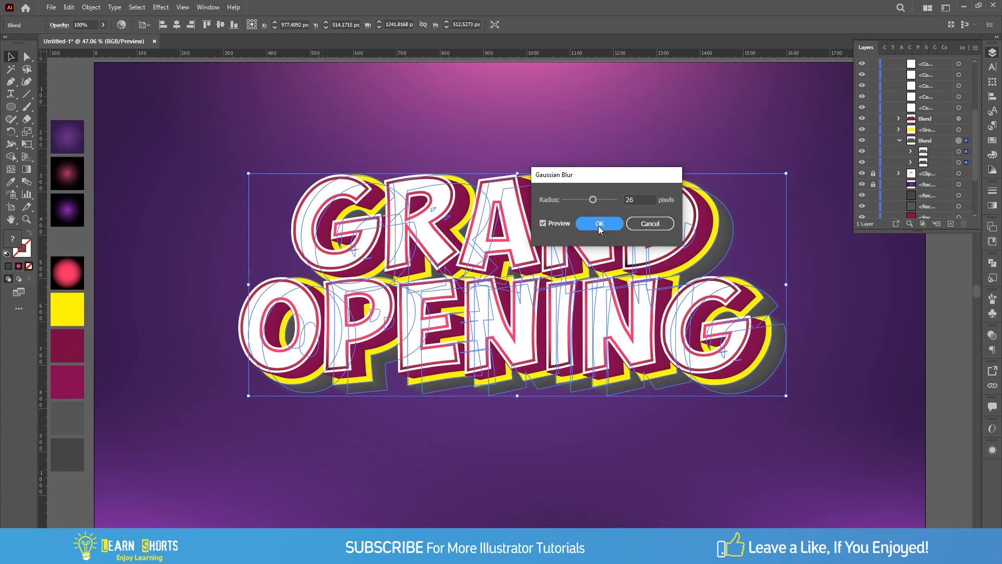
{"action": "left_click", "coordinate": [599, 224]}
{"action": "left_click", "coordinate": [609, 226]}
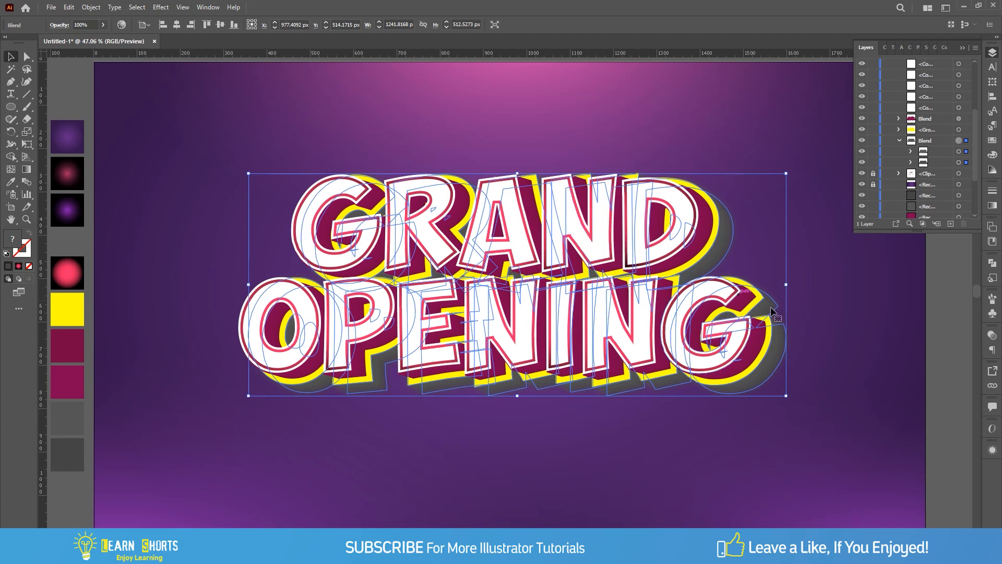
Set the blurred grey blend's blending mode to Soft Light and deselect it
{"action": "left_click", "coordinate": [993, 335]}
{"action": "left_click", "coordinate": [887, 346]}
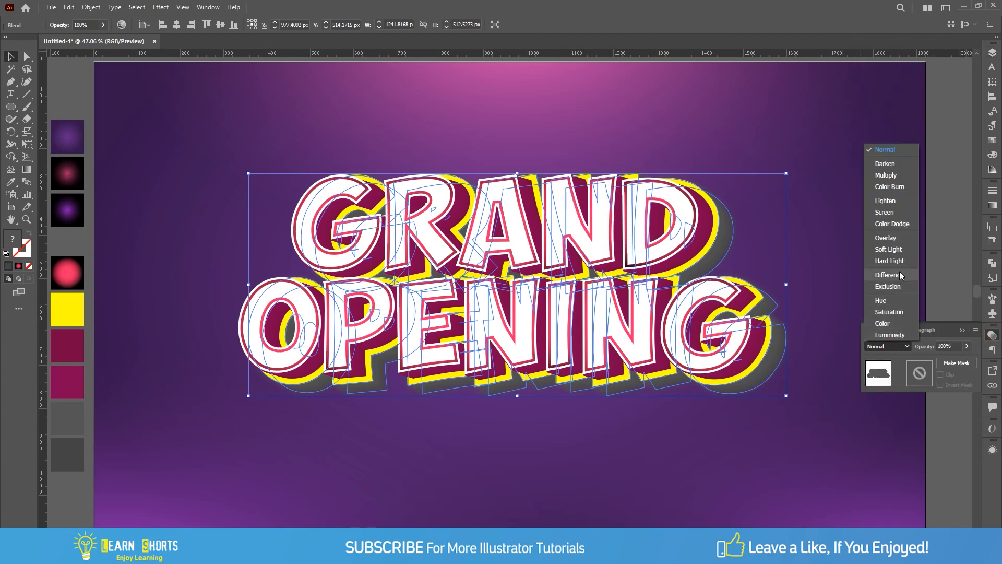
{"action": "left_click", "coordinate": [911, 252]}
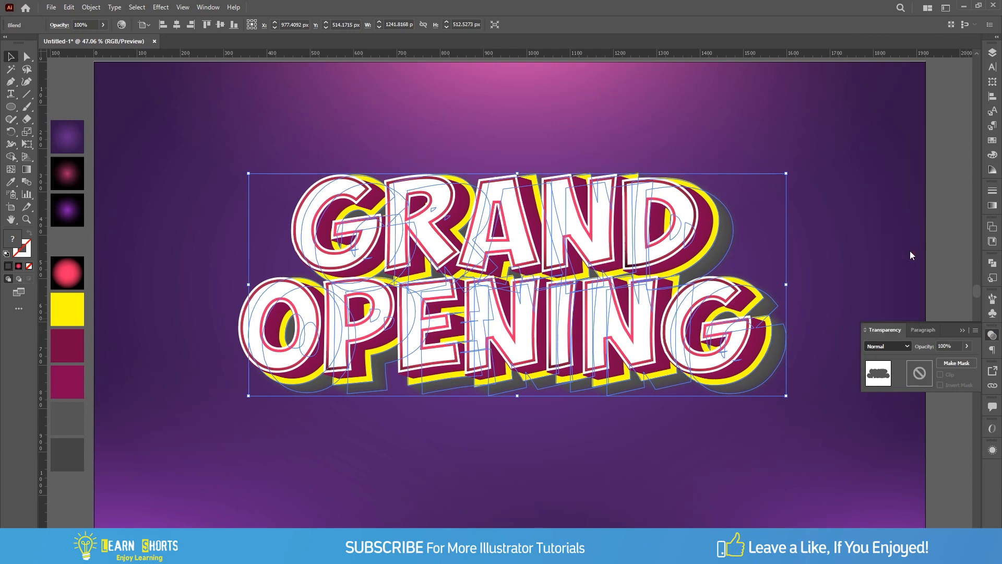
{"action": "left_click", "coordinate": [943, 272]}
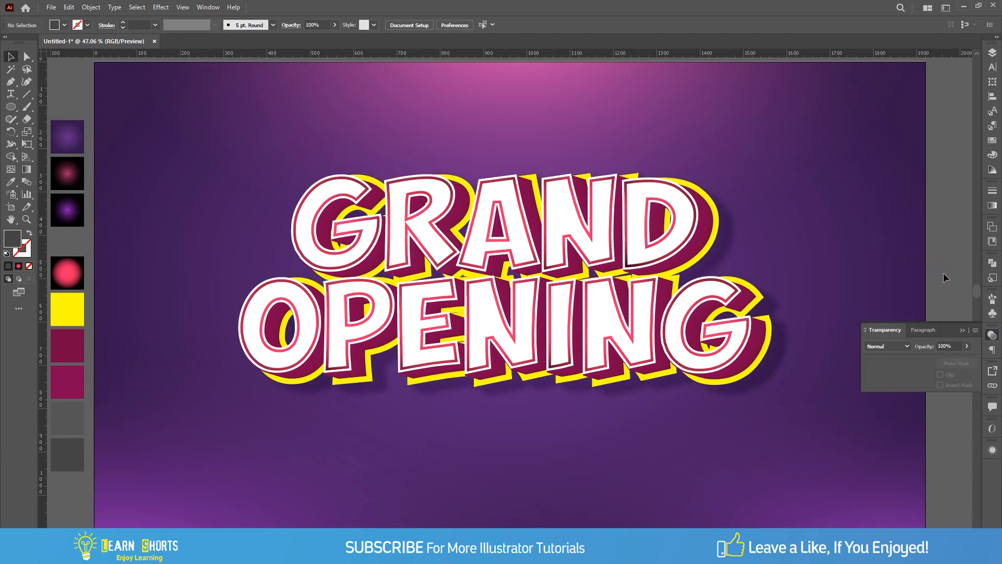
{"action": "left_click", "coordinate": [963, 329]}
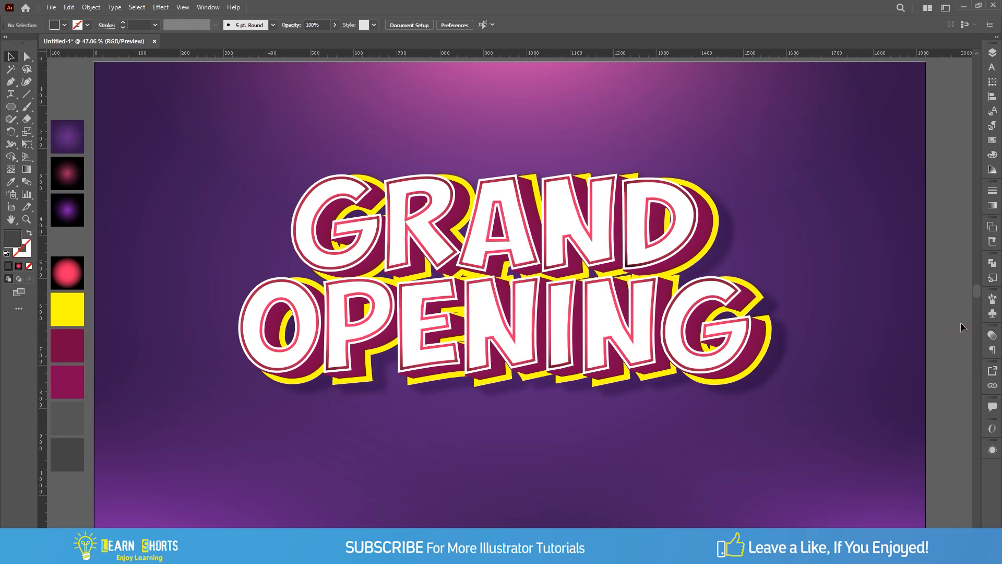
Unlock the background clipping group and duplicate its top pink glow ellipse about 657 px down, behind the lettering
{"action": "left_click", "coordinate": [992, 53]}
{"action": "scroll", "coordinate": [958, 135], "scroll_direction": "down", "scroll_amount": 5}
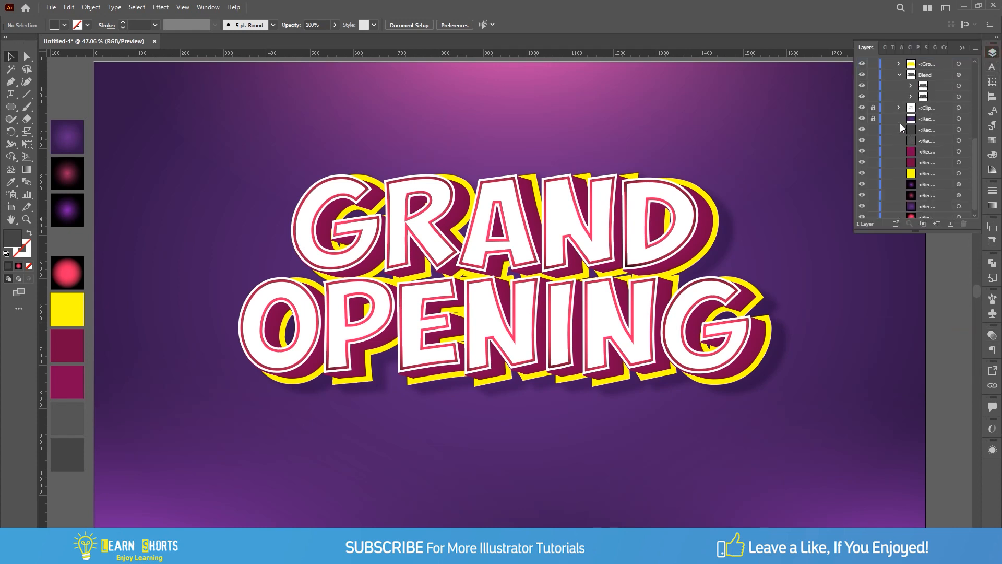
{"action": "left_click", "coordinate": [874, 108]}
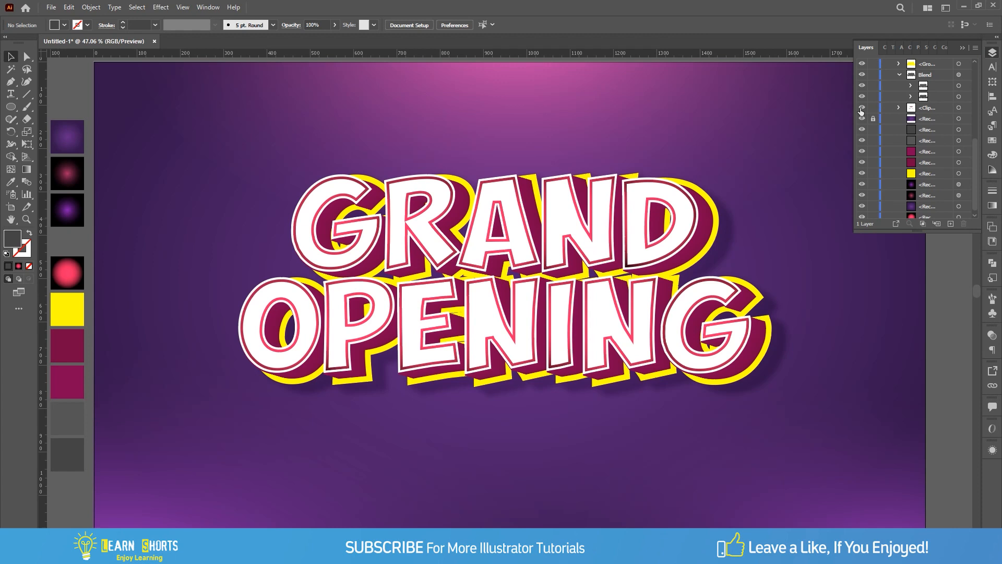
{"action": "key", "text": "a"}
{"action": "left_click", "coordinate": [633, 97]}
{"action": "left_click_drag", "start_coordinate": [574, 99], "coordinate": [564, 384]}
Scale the duplicated glow ellipse down to about 1474 by 779 px, centred behind the lettering
{"action": "key", "text": "v"}
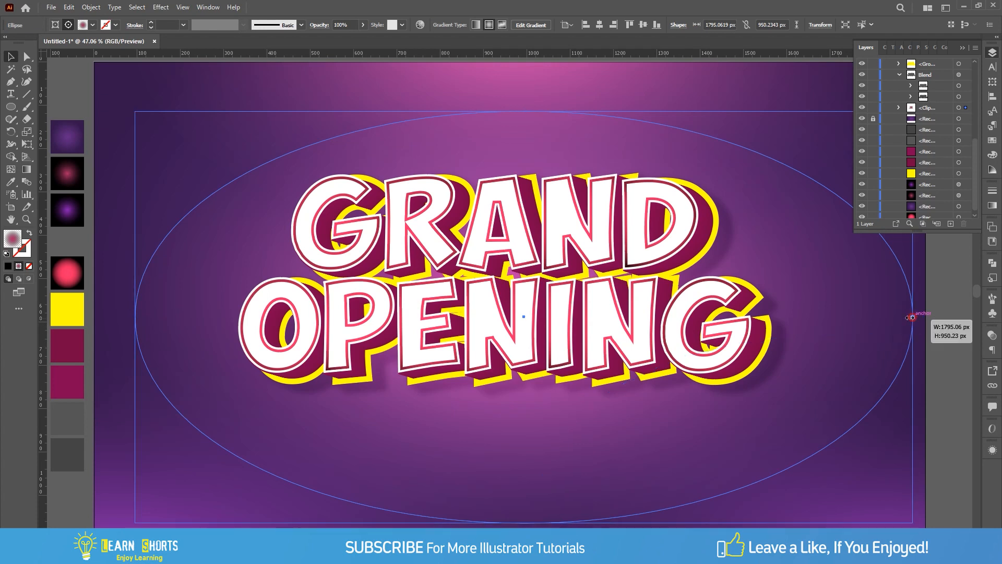
{"action": "left_click_drag", "start_coordinate": [914, 316], "coordinate": [817, 307]}
{"action": "key", "text": "a"}
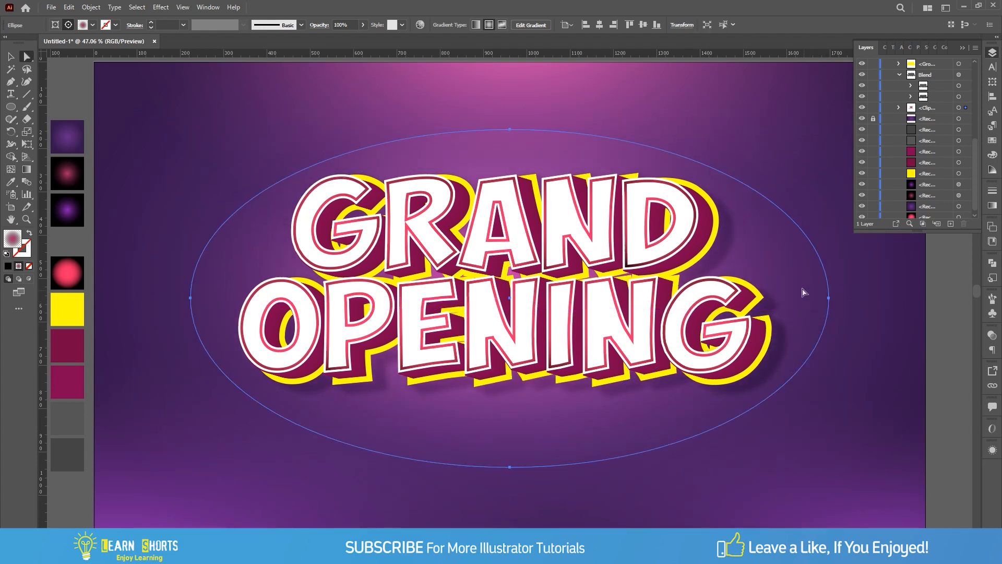
Shrink and recentre the glow ellipse's radial gradient inside its outline, and move the pink color stop close to the gradient's centre
{"action": "key", "text": "g"}
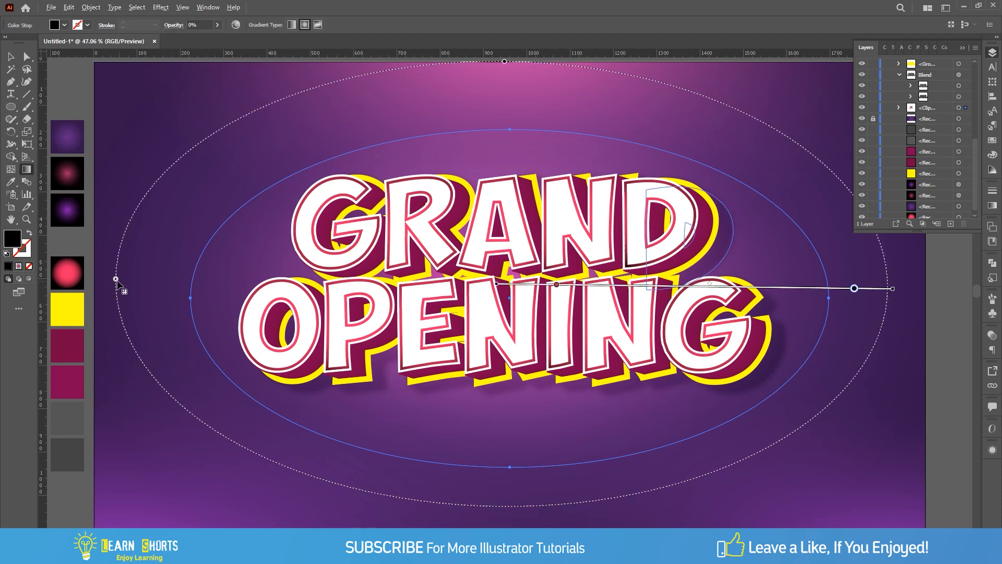
{"action": "left_click_drag", "start_coordinate": [120, 279], "coordinate": [228, 280]}
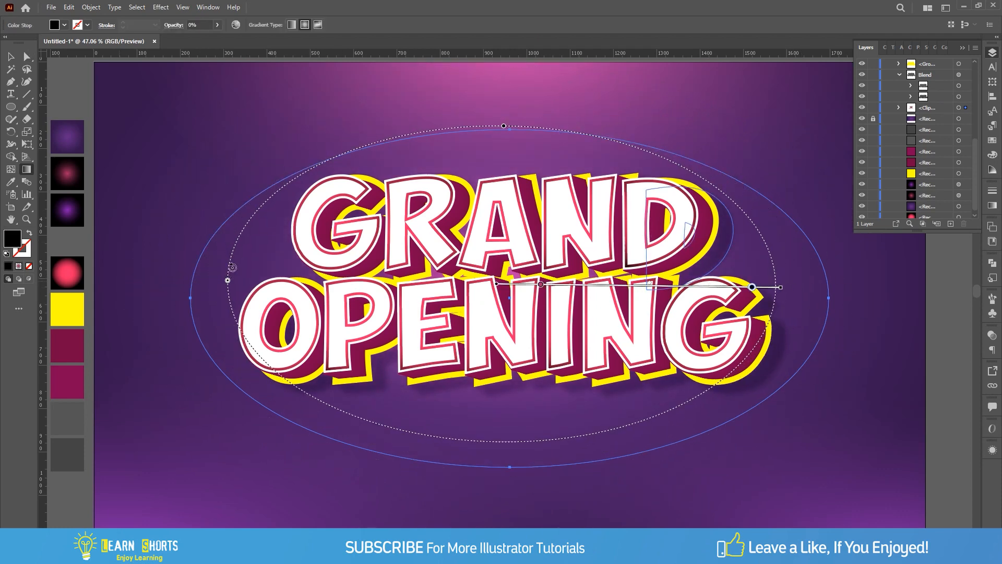
{"action": "left_click_drag", "start_coordinate": [753, 288], "coordinate": [786, 287]}
{"action": "mouse_move", "coordinate": [724, 289]}
{"action": "left_mouse_down"}
{"action": "mouse_move", "coordinate": [731, 308]}
{"action": "mouse_move", "coordinate": [716, 304]}
{"action": "left_mouse_up"}
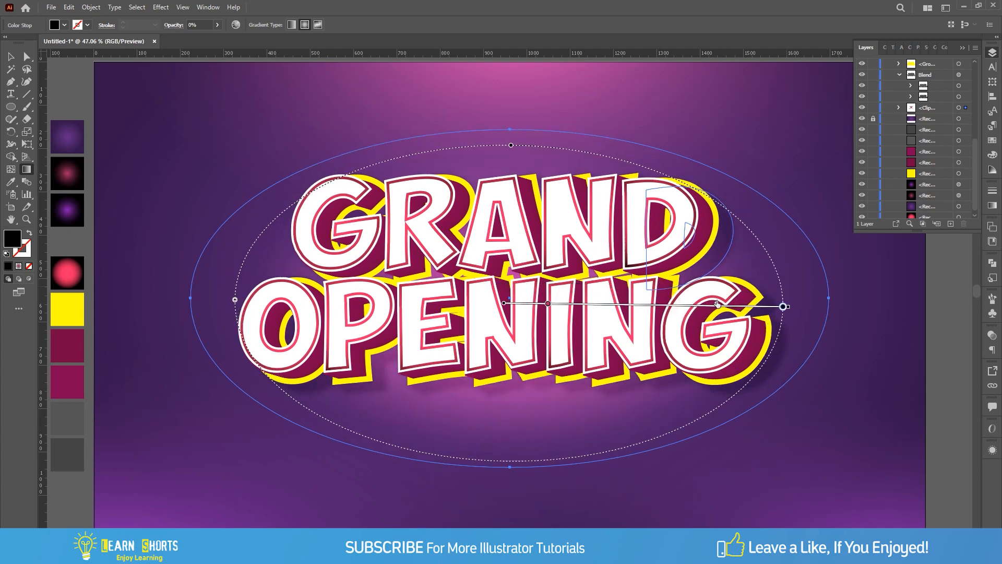
{"action": "left_click_drag", "start_coordinate": [548, 305], "coordinate": [517, 304]}
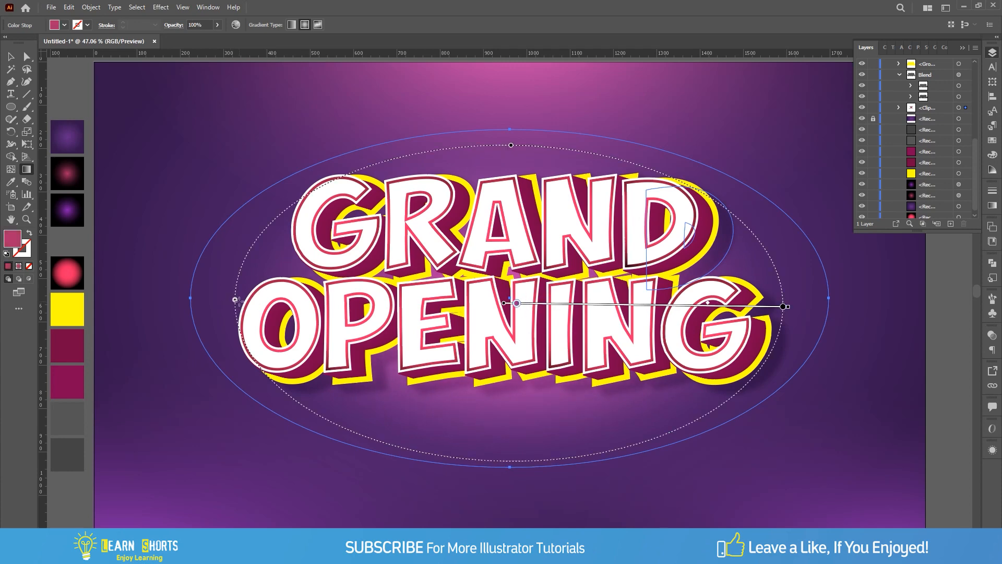
Widen the glow ellipse's radial gradient, keep its height just inside the outline, shift it slightly up to centre it, and deselect
{"action": "left_click_drag", "start_coordinate": [235, 300], "coordinate": [206, 299]}
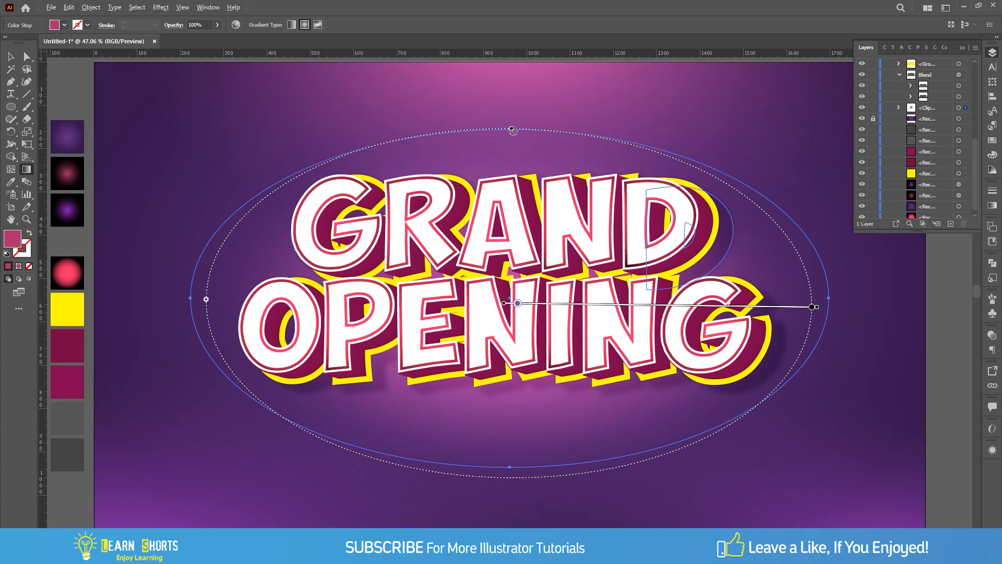
{"action": "left_click_drag", "start_coordinate": [511, 129], "coordinate": [511, 148]}
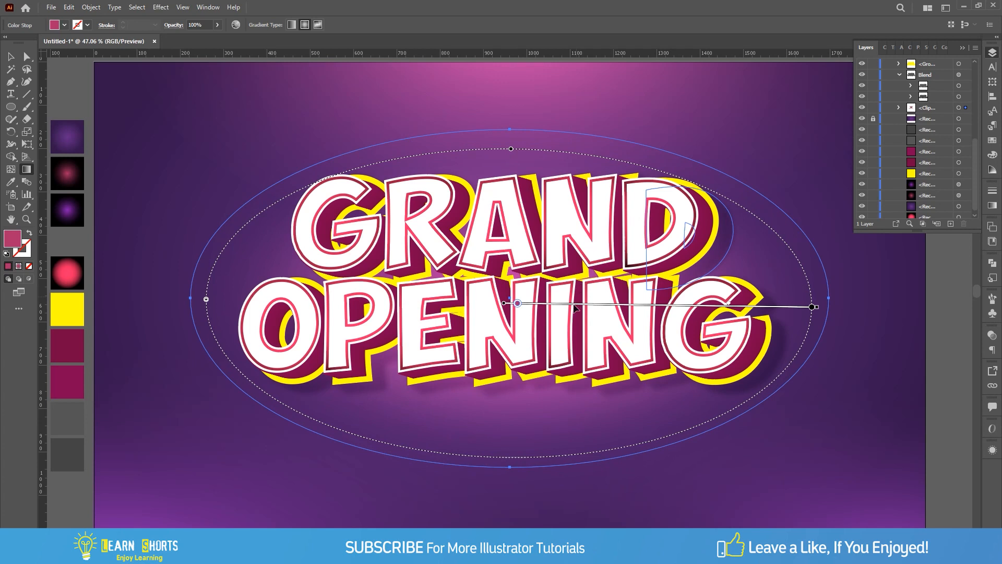
{"action": "left_click_drag", "start_coordinate": [577, 308], "coordinate": [572, 303]}
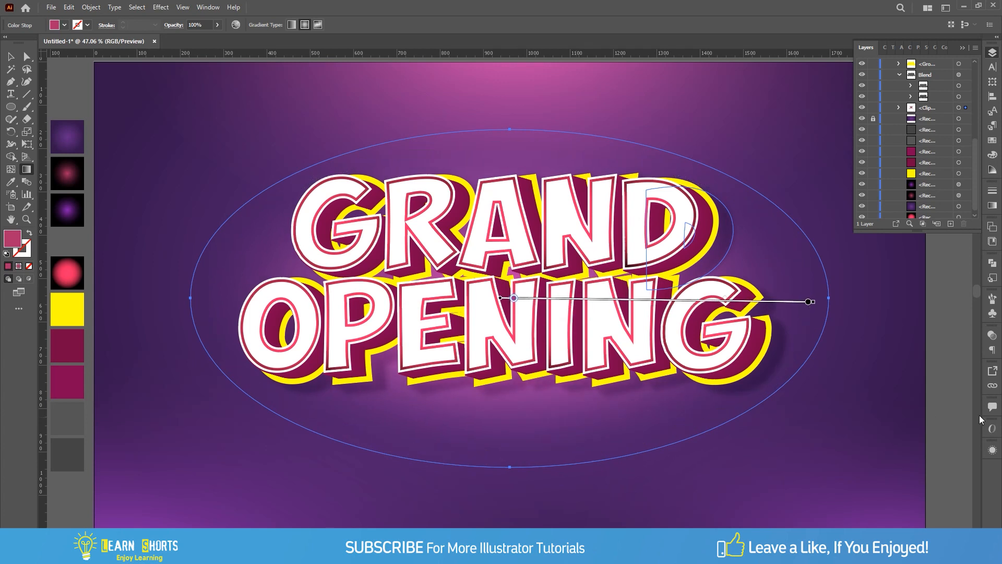
{"action": "key", "text": "a"}
{"action": "left_click", "coordinate": [958, 409]}
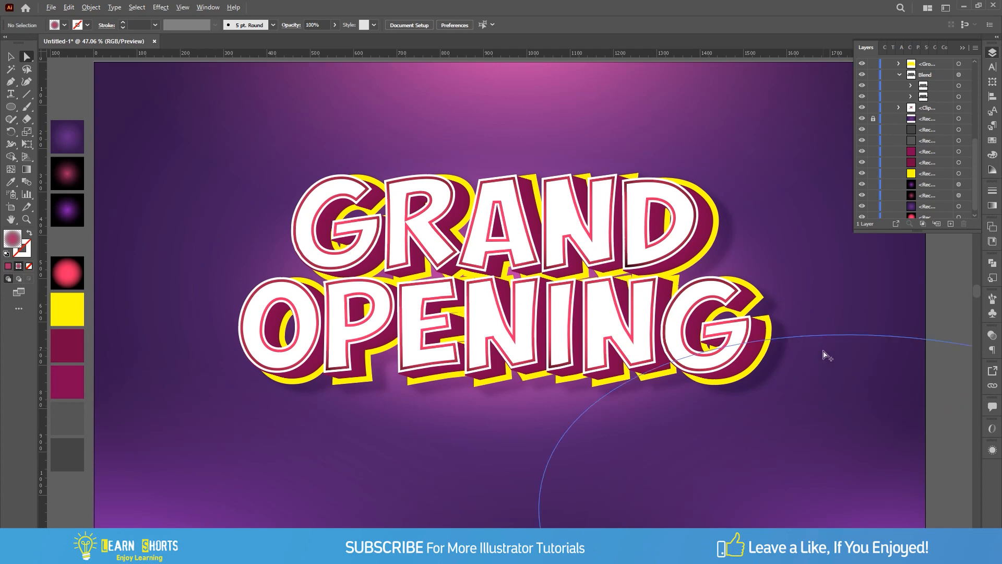
Move the back, offset grey lettering group of the shadow blend up about 1.5 px and deselect everything
{"action": "scroll", "coordinate": [823, 353], "scroll_direction": "up", "scroll_amount": 3}
{"action": "left_click", "coordinate": [696, 364]}
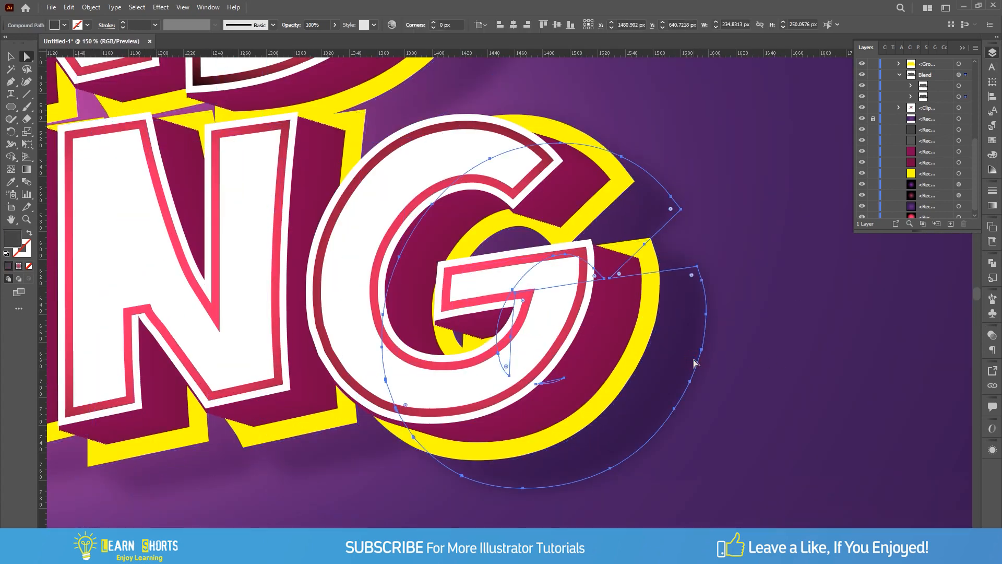
{"action": "left_click", "coordinate": [959, 97]}
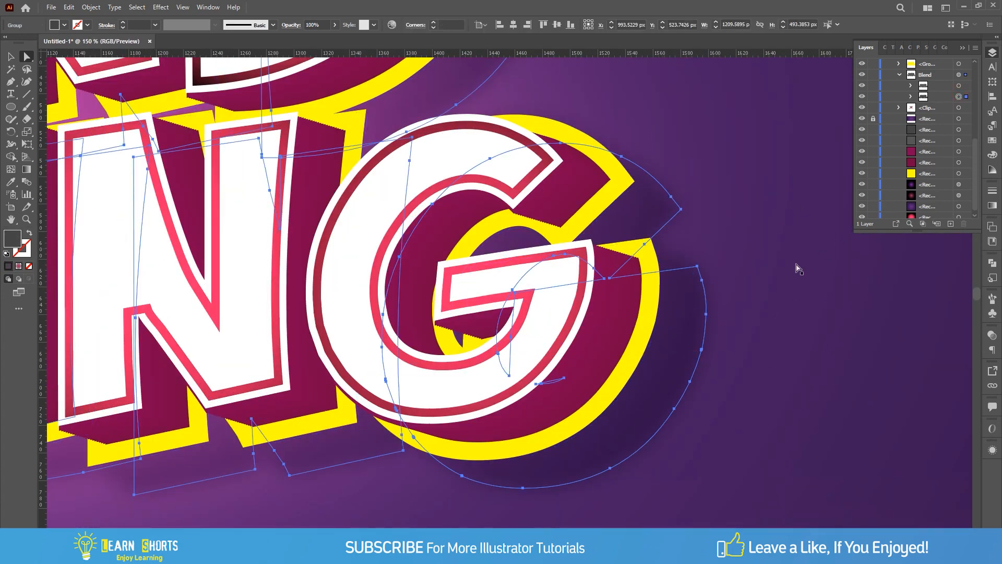
{"action": "key", "text": "v"}
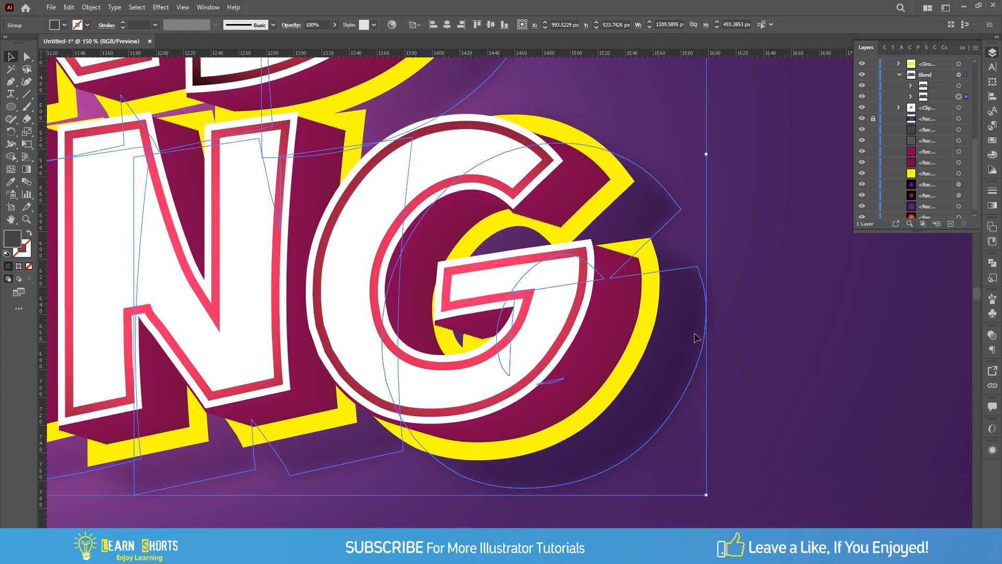
{"action": "left_click_drag", "start_coordinate": [696, 333], "coordinate": [741, 348]}
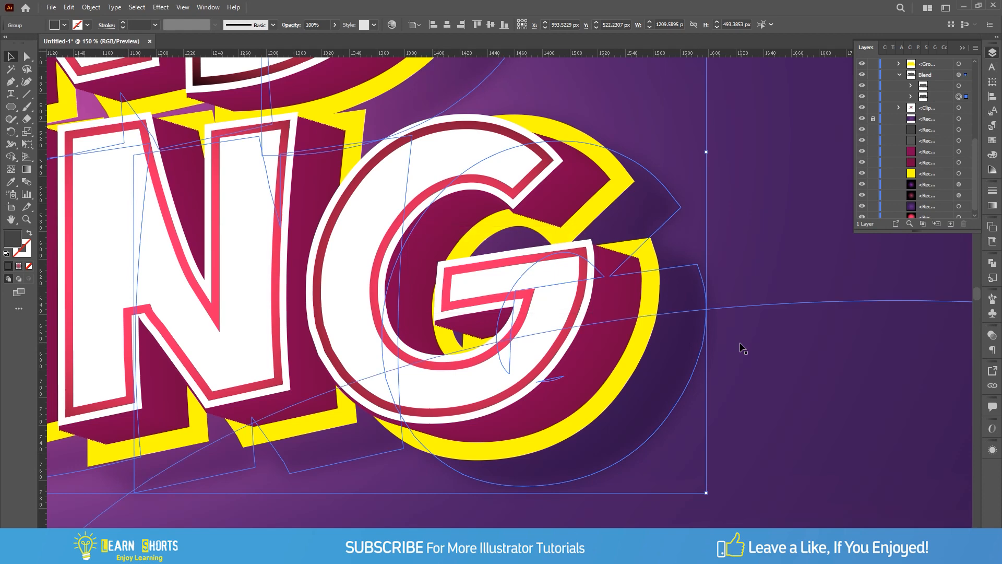
{"action": "left_click", "coordinate": [741, 346]}
{"action": "key", "text": "ctrl+0"}
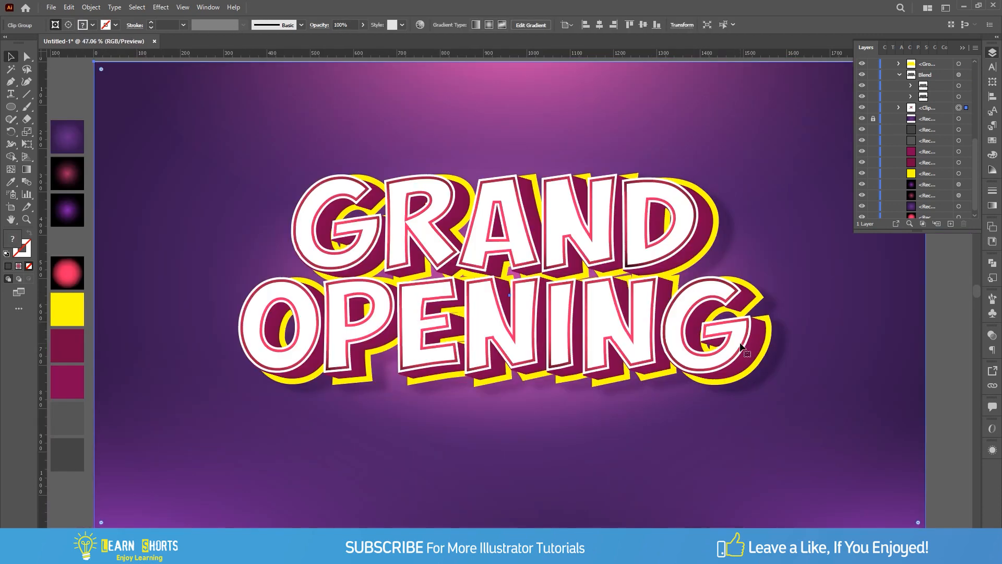
{"action": "left_click", "coordinate": [943, 362]}
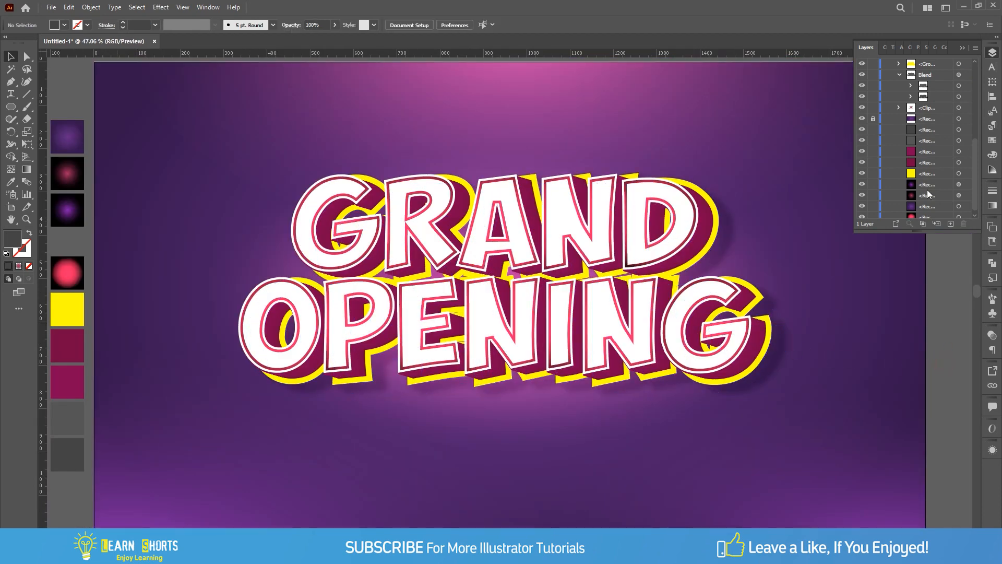
Collapse the shadow blend's contents, lock the background clipping group, and nudge the complete GRAND OPENING lettering down about 9 px
{"action": "left_click", "coordinate": [902, 73]}
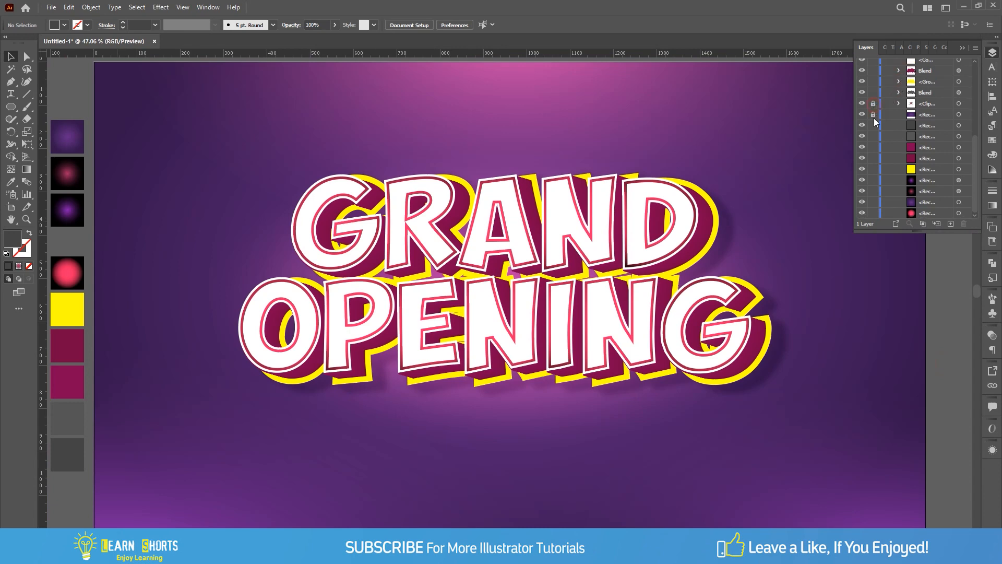
{"action": "left_click_drag", "start_coordinate": [248, 157], "coordinate": [387, 206]}
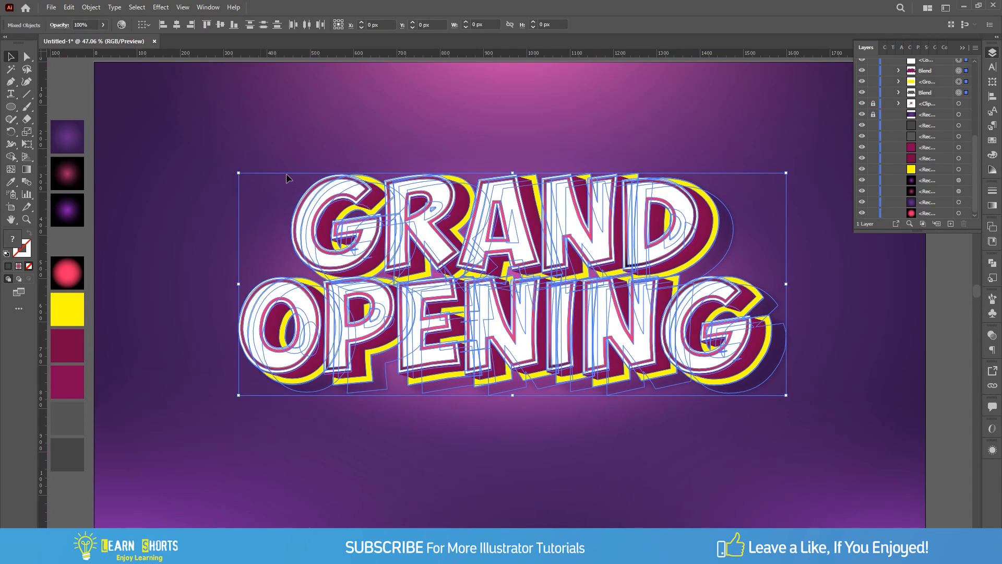
{"action": "key", "text": "Down"}
{"action": "key", "text": "Down"}
{"action": "key", "text": "Down"}
{"action": "key", "text": "Down"}
{"action": "key", "text": "Down"}
{"action": "key", "text": "Down"}
{"action": "key", "text": "Down"}
{"action": "key", "text": "Down"}
{"action": "key", "text": "Down"}
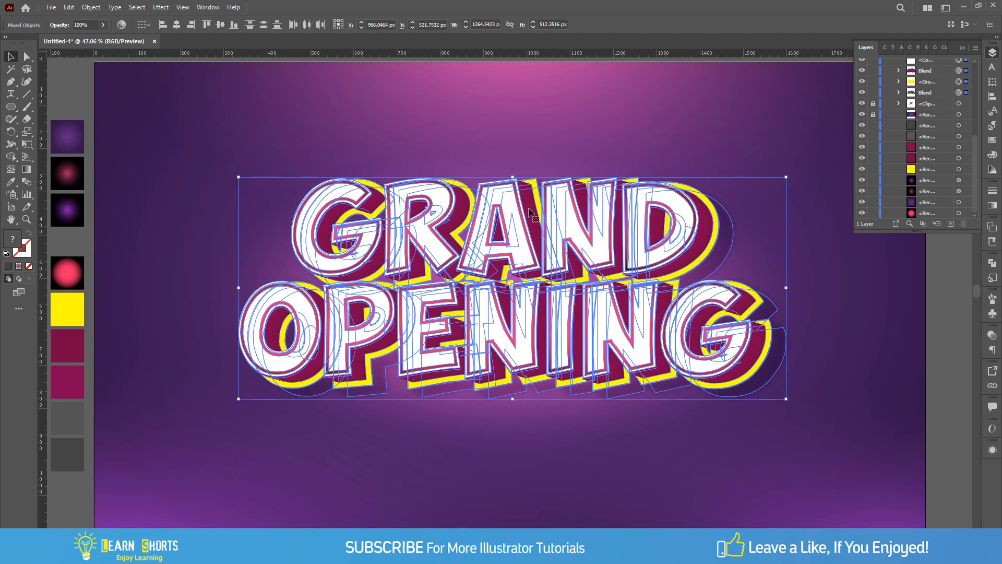
Enlarge the whole lettering proportionally from its centre by about 7%, deselect it, and hide the layer list
{"action": "left_click_drag", "start_coordinate": [787, 288], "coordinate": [825, 291]}
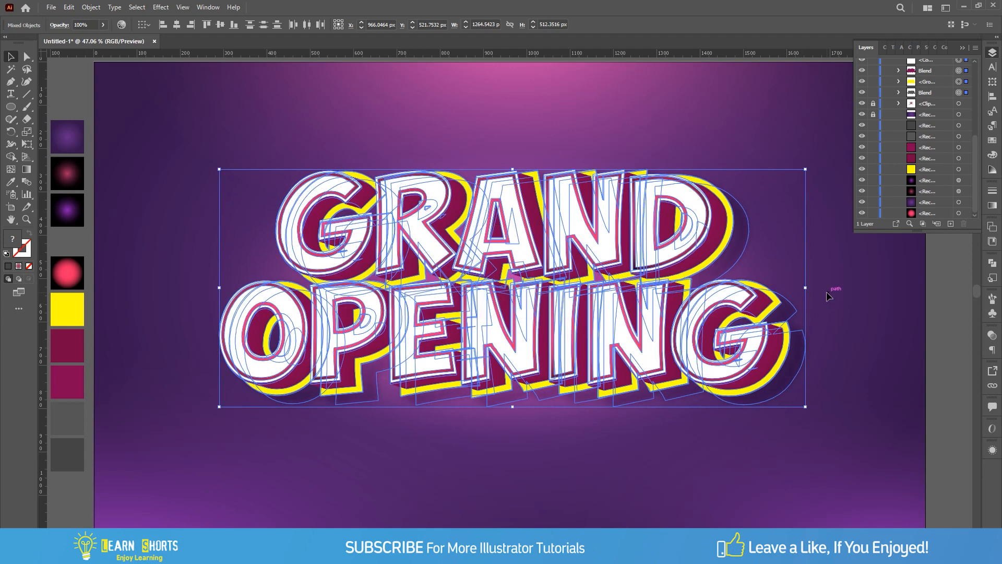
{"action": "left_click", "coordinate": [946, 322]}
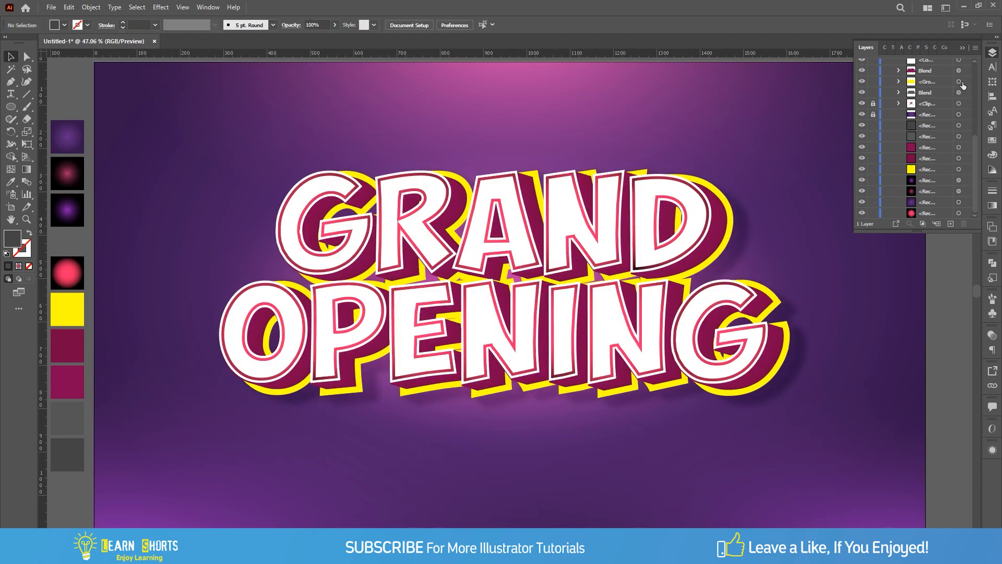
{"action": "left_click", "coordinate": [964, 47]}
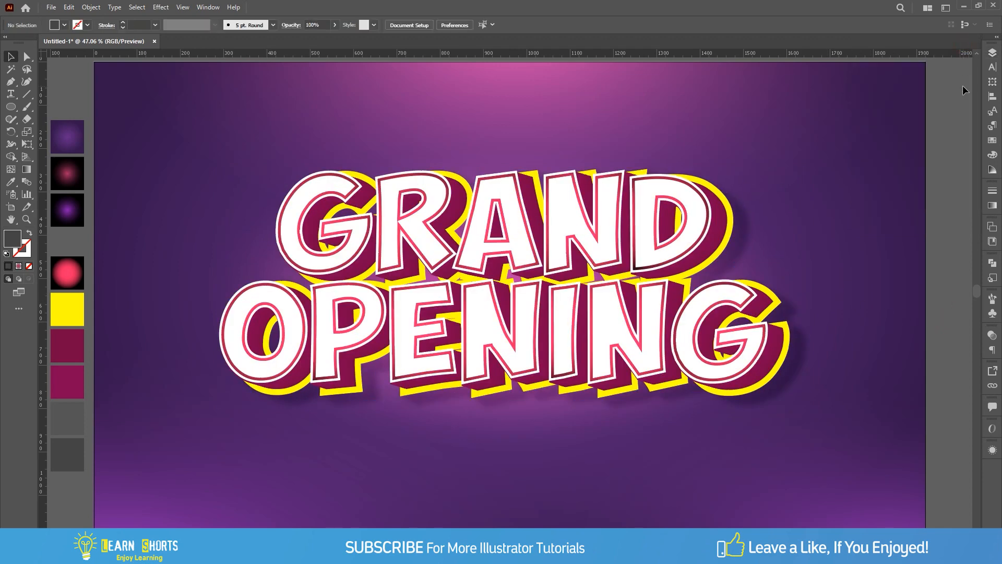